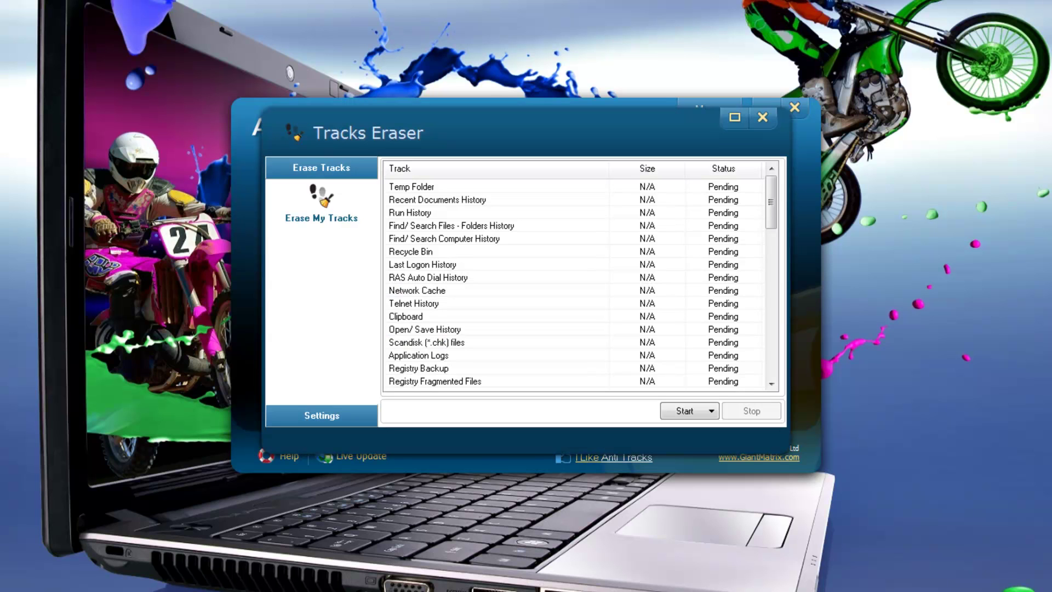
Look through the full list of tracks that can be erased, from Windows history to browser and plugin entries
drag(771, 201, 770, 229)
scroll(575, 283, down, 4)
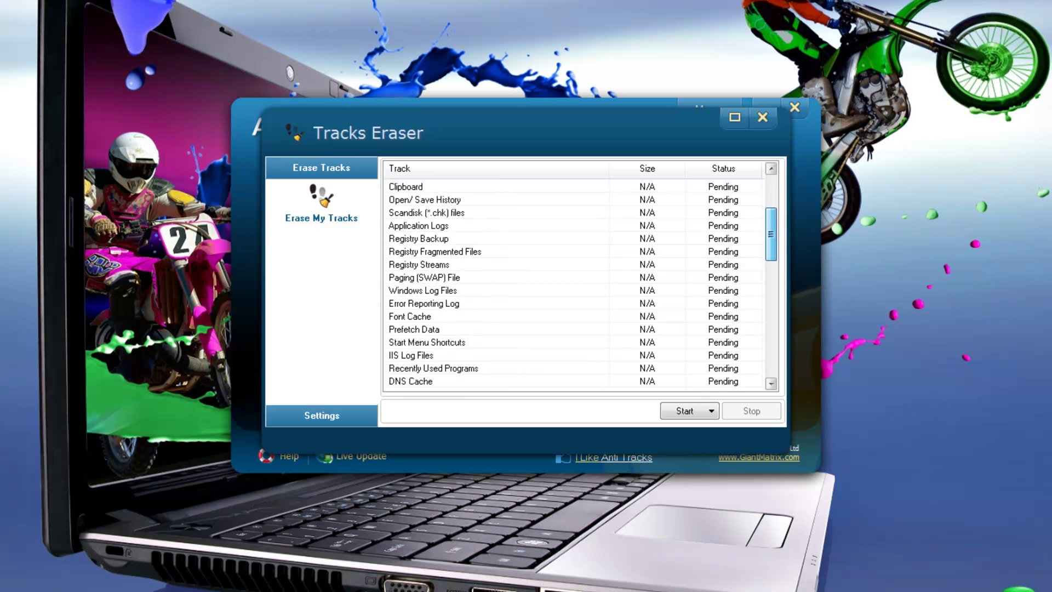
scroll(575, 284, down, 7)
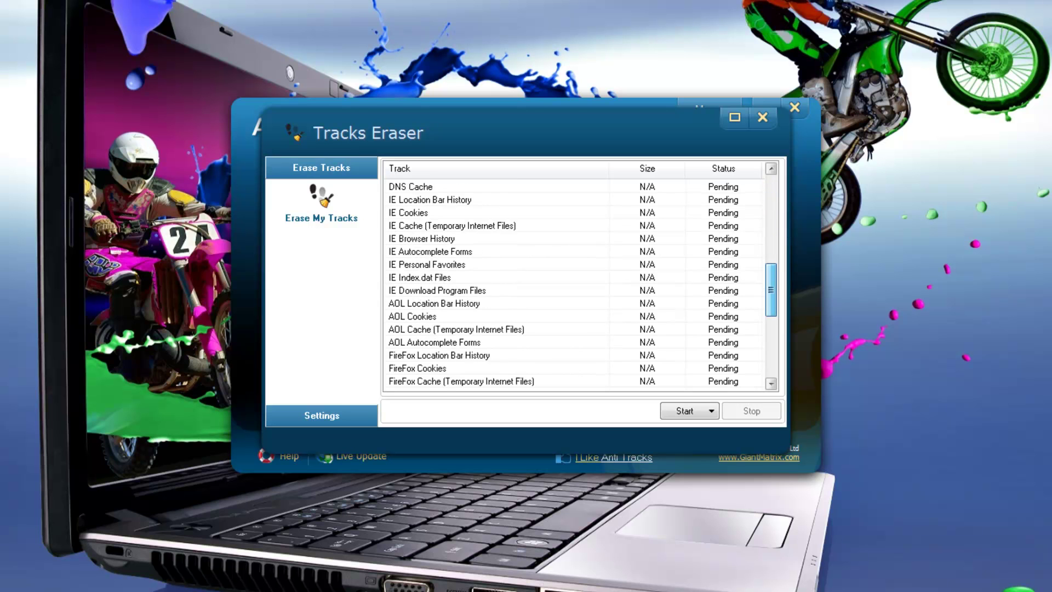
scroll(575, 284, down, 1)
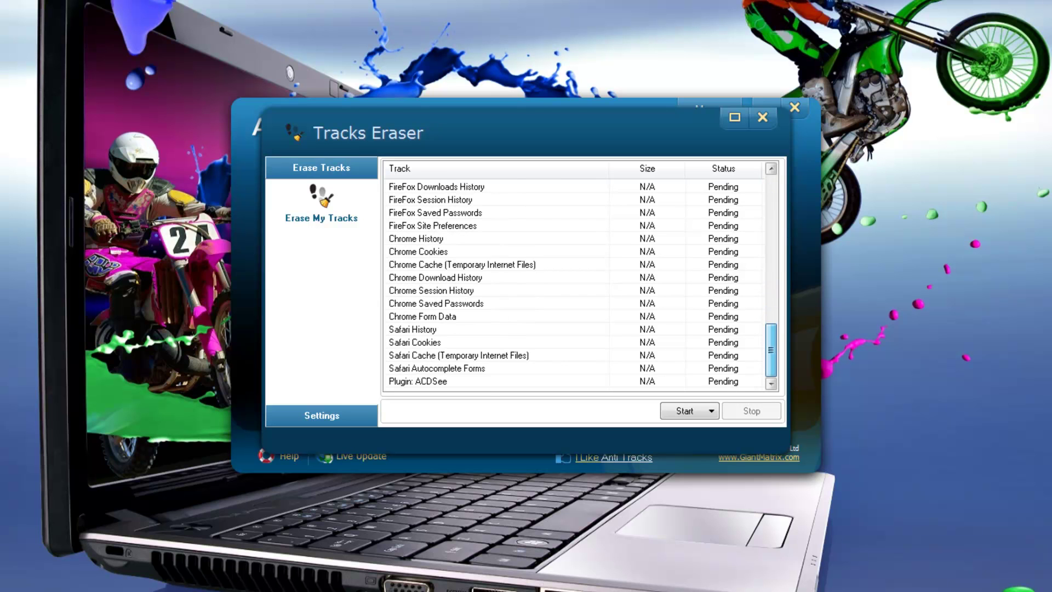
scroll(575, 284, up, 7)
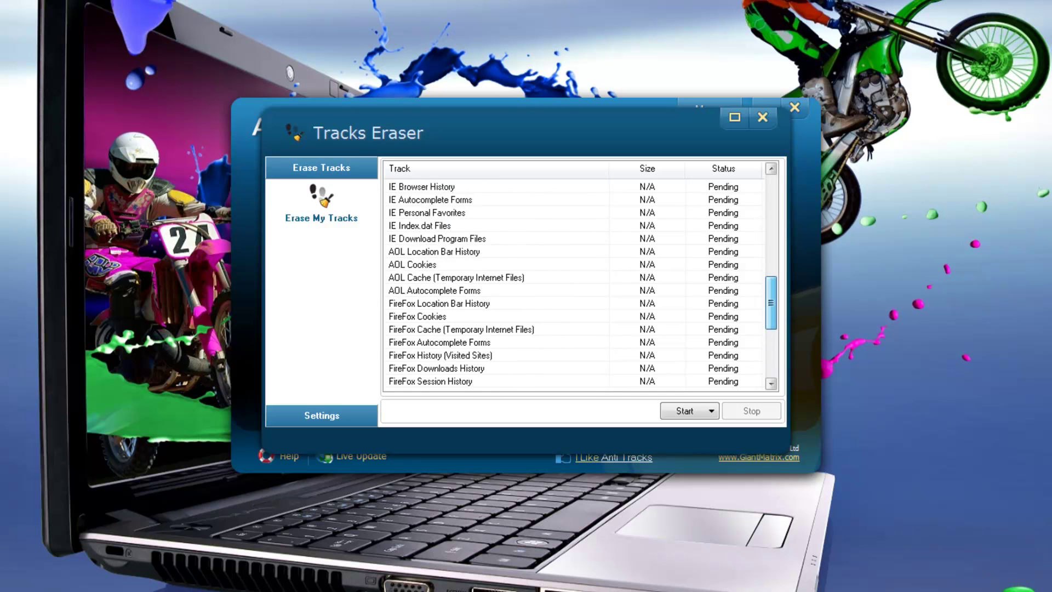
scroll(575, 284, up, 8)
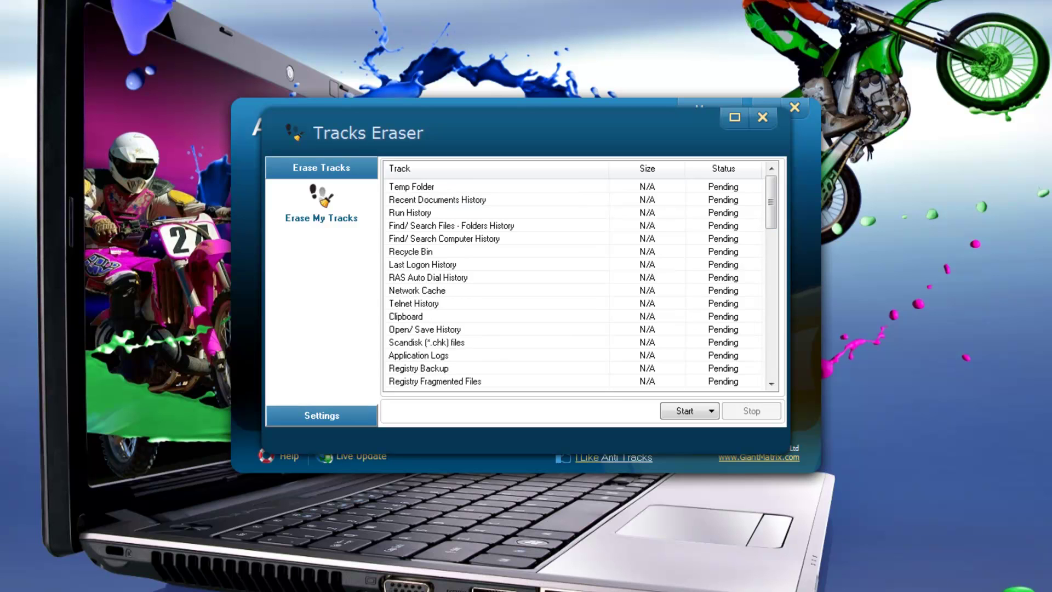
Review the browser erasing settings for Internet Explorer, FireFox, Google Chrome, Safari and AOL
click(321, 415)
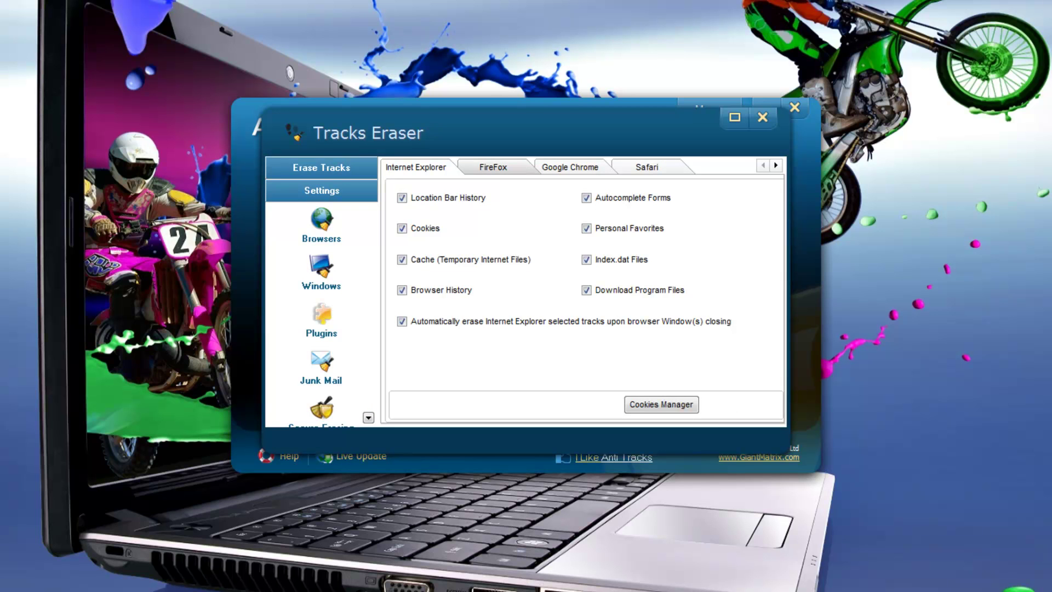
click(492, 167)
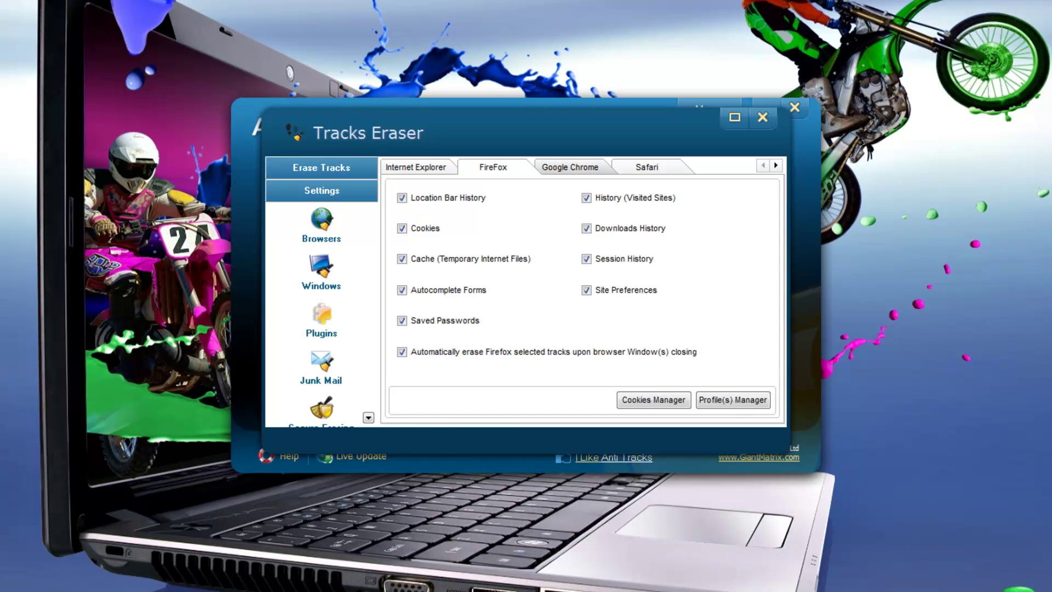
click(570, 167)
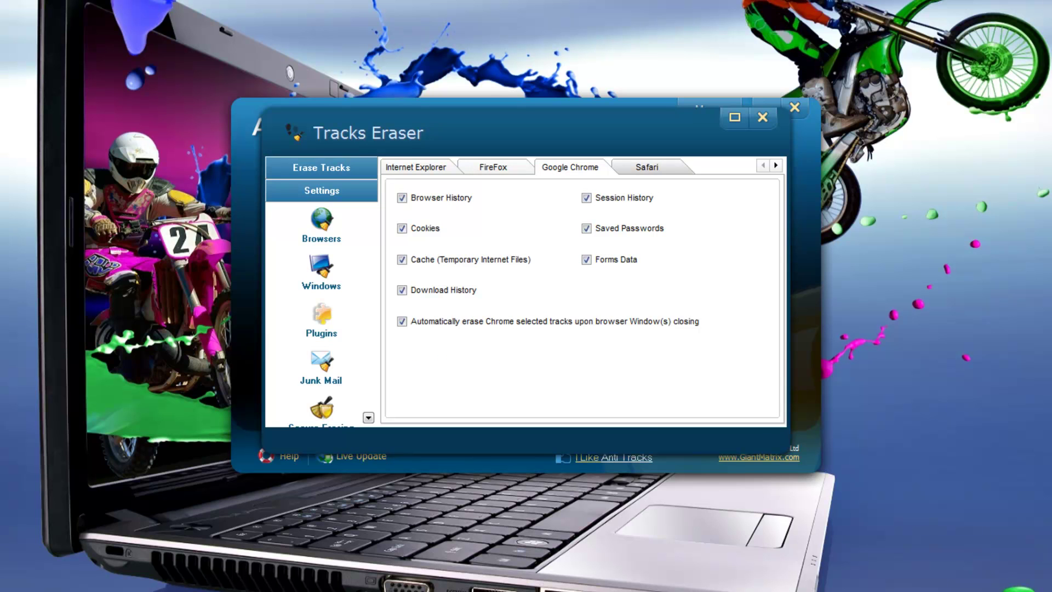
click(647, 167)
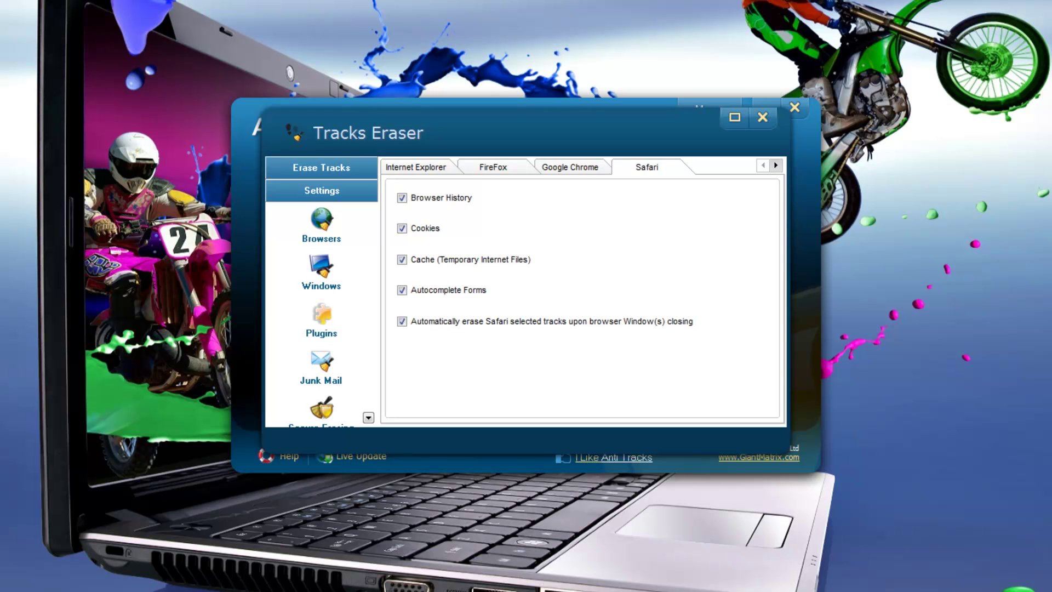
click(775, 165)
click(647, 167)
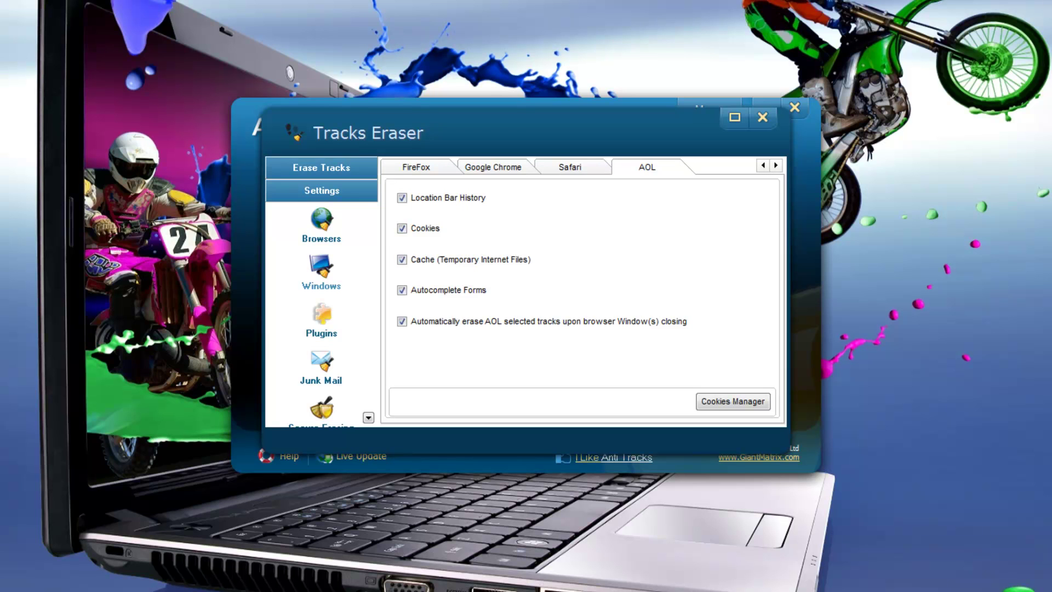
Clear and reselect all Windows track options in the settings, and check the MS Office page
click(321, 277)
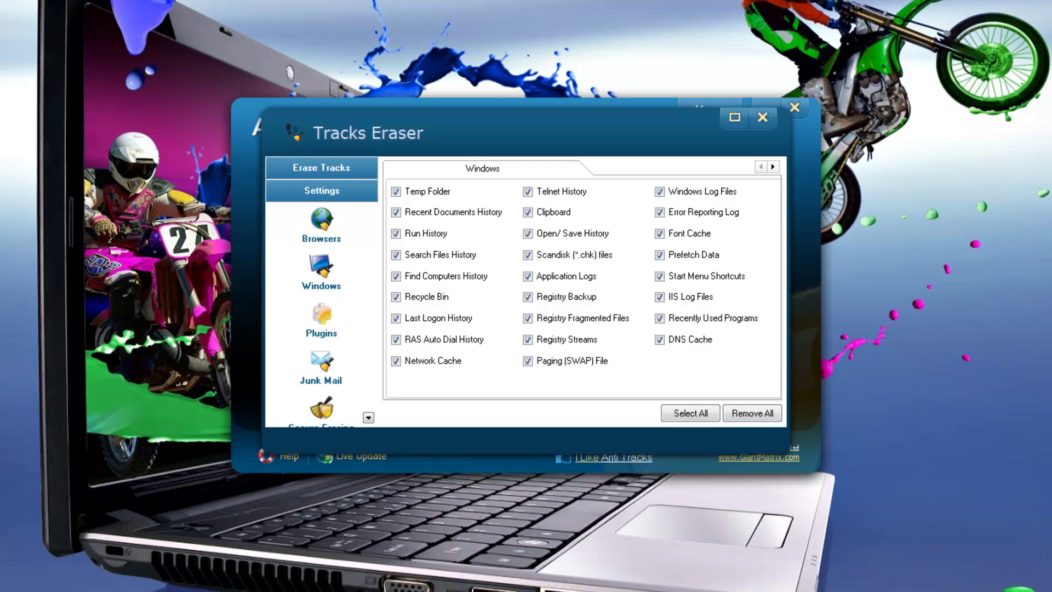
click(752, 413)
click(690, 413)
click(690, 413)
click(773, 166)
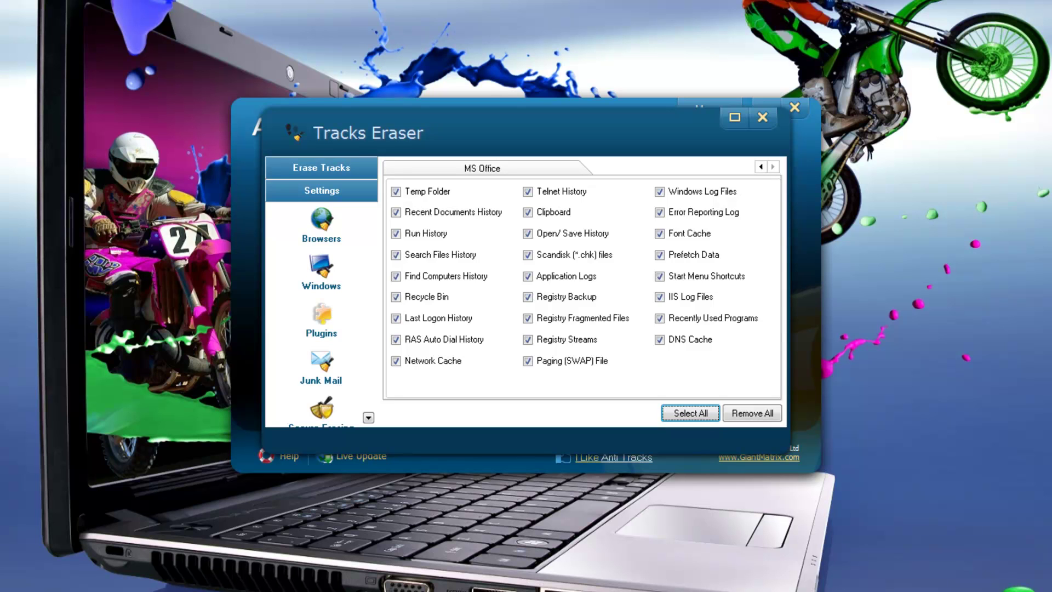
click(760, 167)
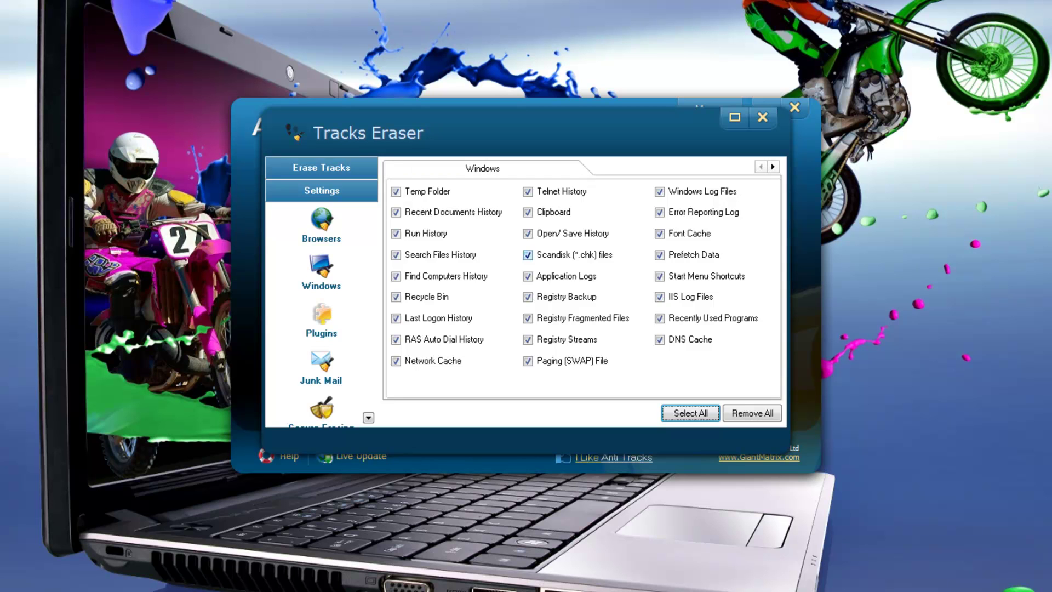
Browse the complete list of application plugins available for track erasing, across all categories
click(322, 326)
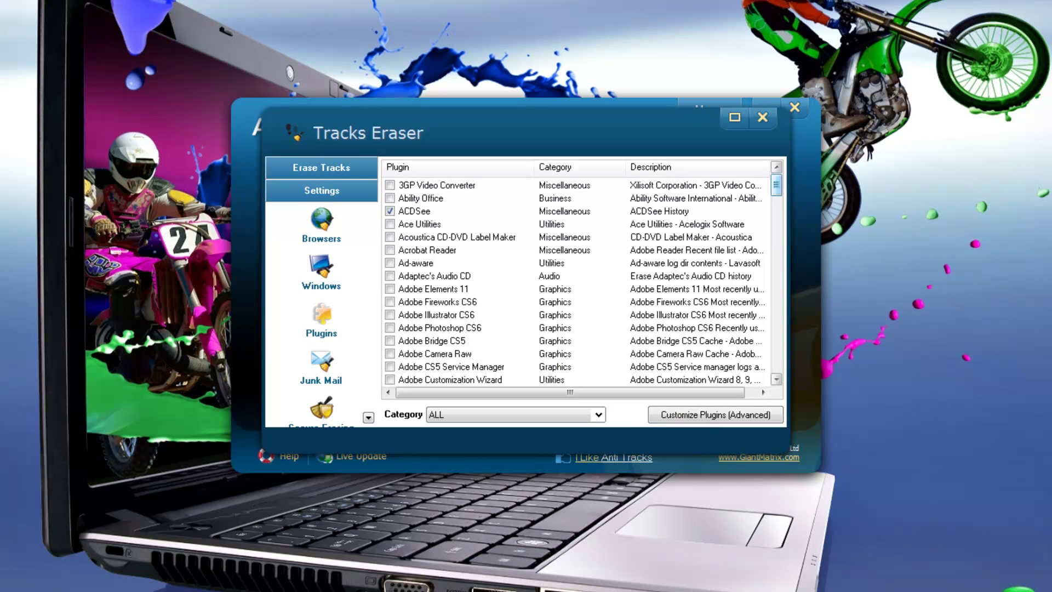
scroll(581, 282, down, 8)
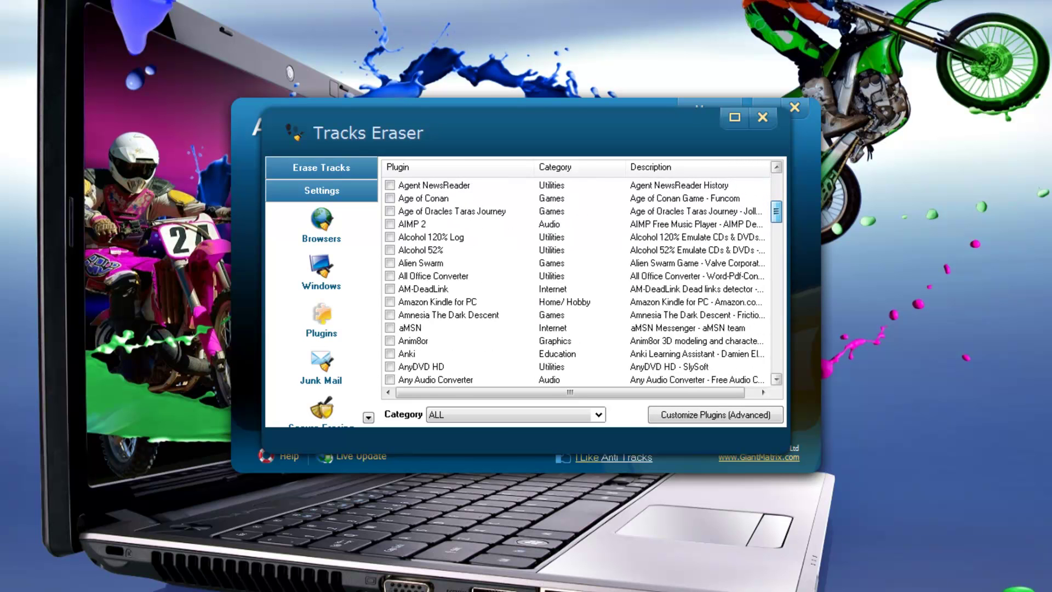
scroll(581, 283, down, 12)
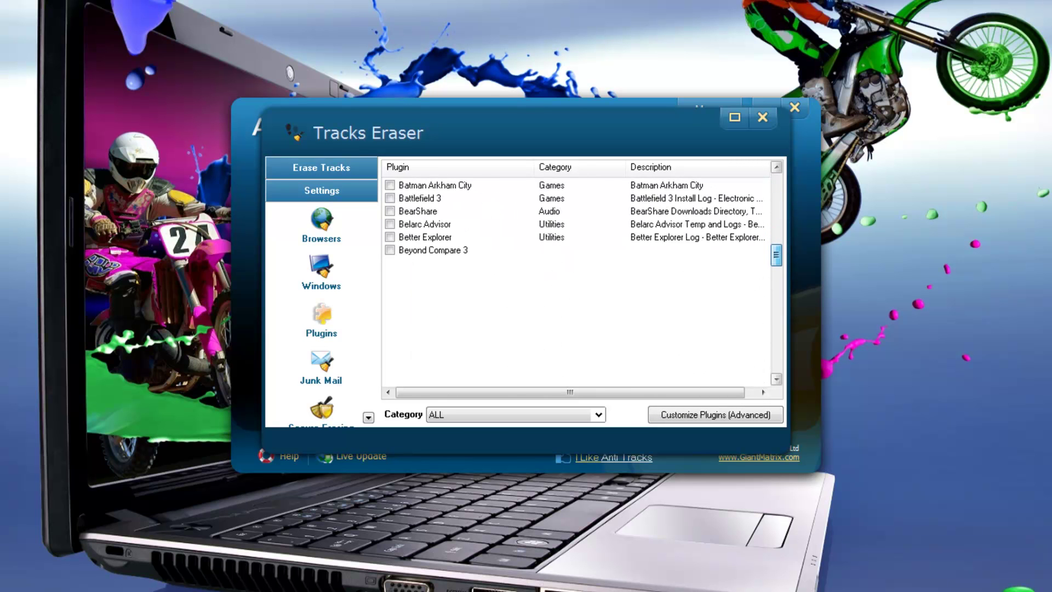
scroll(580, 282, down, 15)
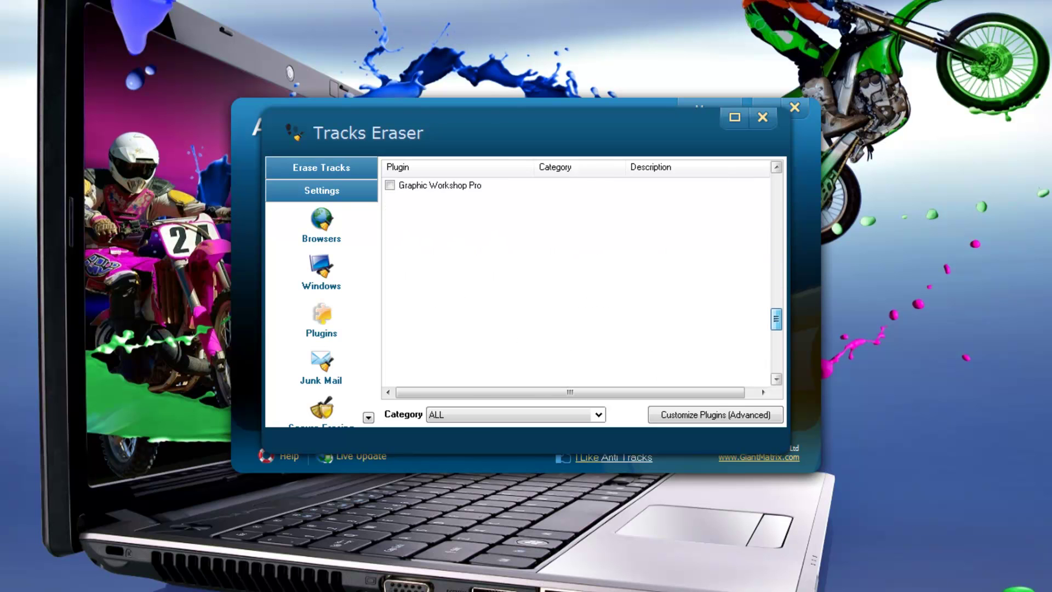
scroll(580, 282, down, 15)
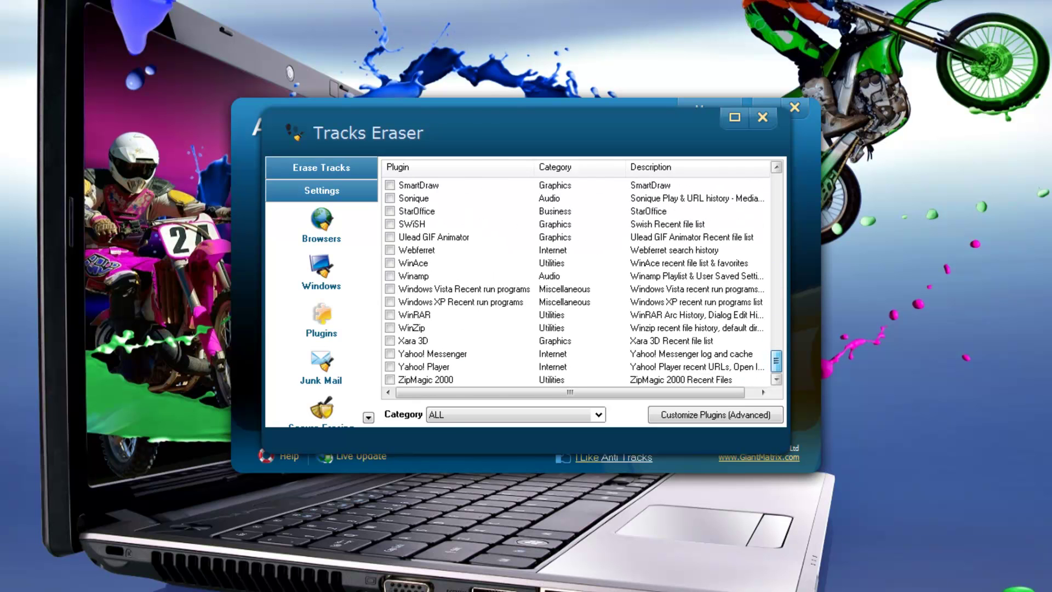
scroll(581, 282, up, 20)
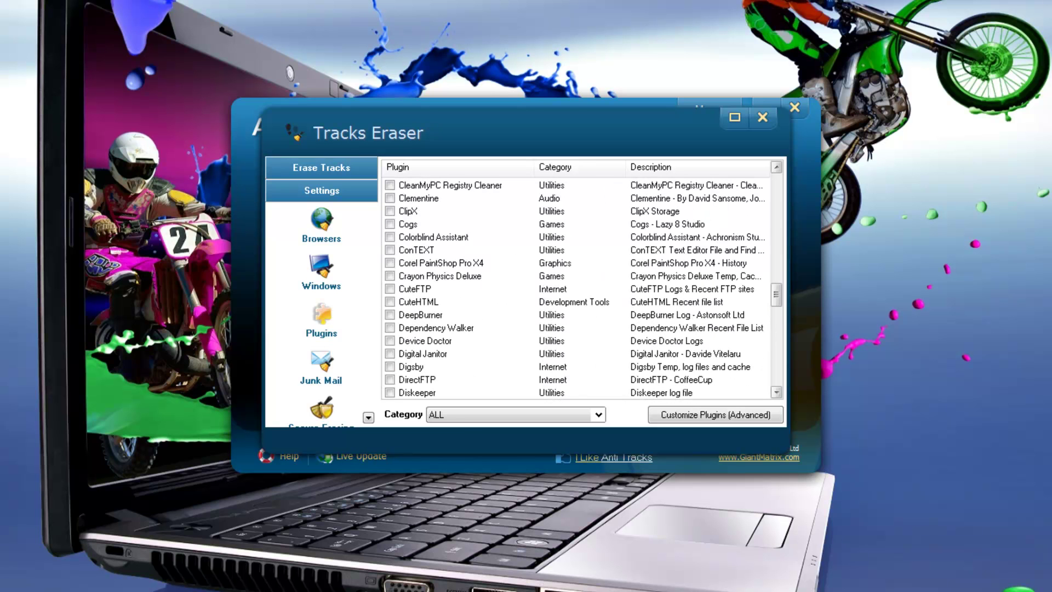
scroll(581, 282, up, 20)
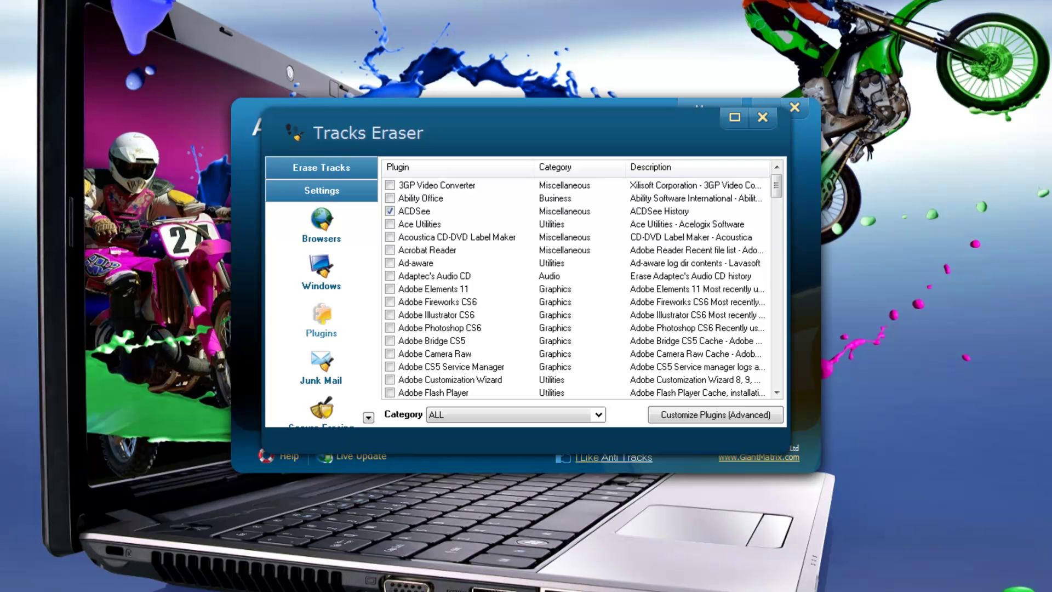
Enable the Windows Mail Tracks Eraser and mark its Backup, new and Stationery folders for erasing
click(321, 369)
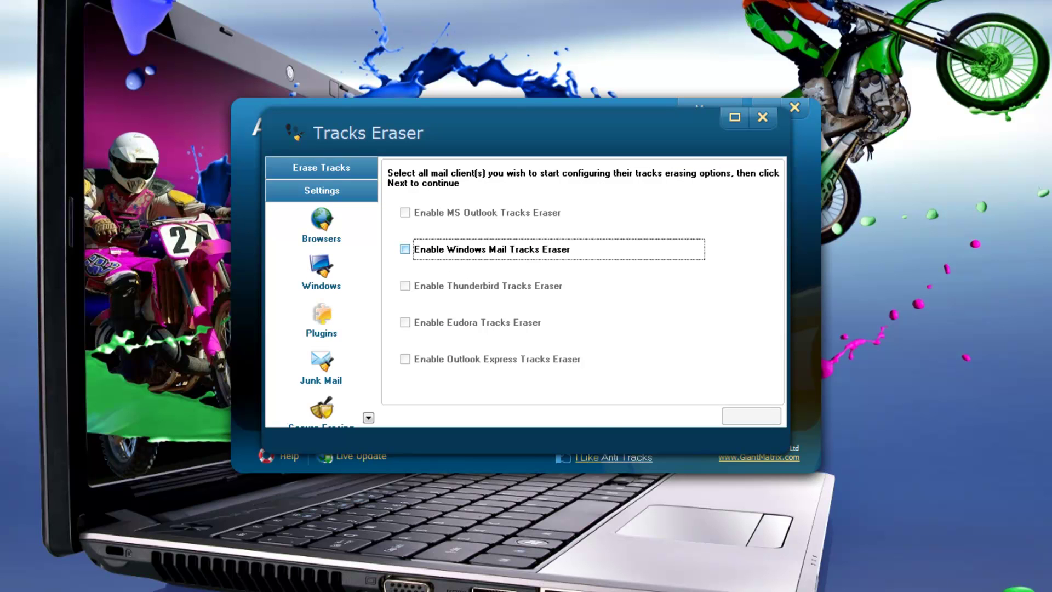
click(405, 249)
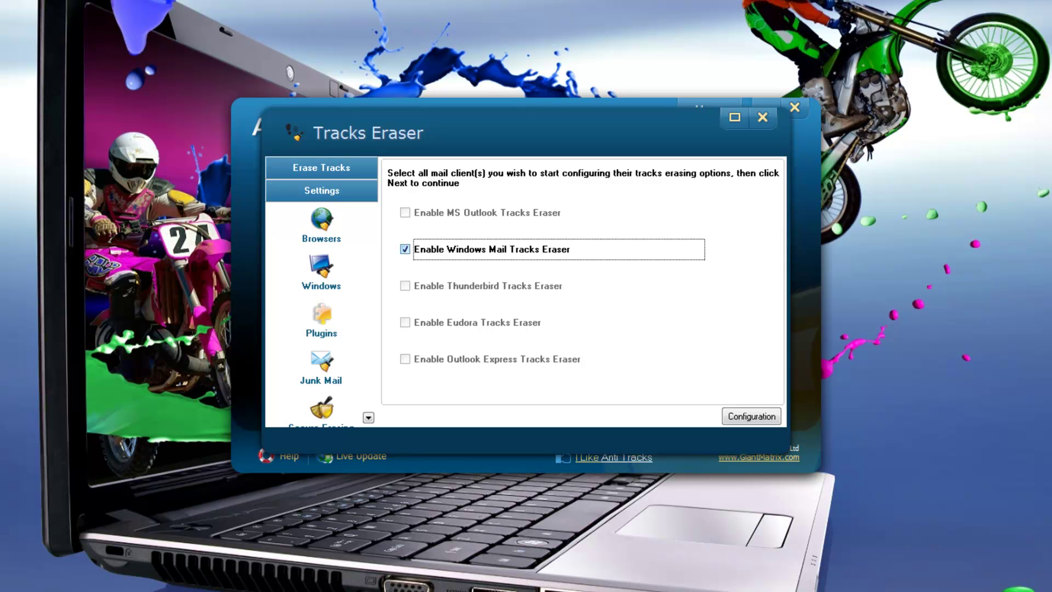
click(751, 417)
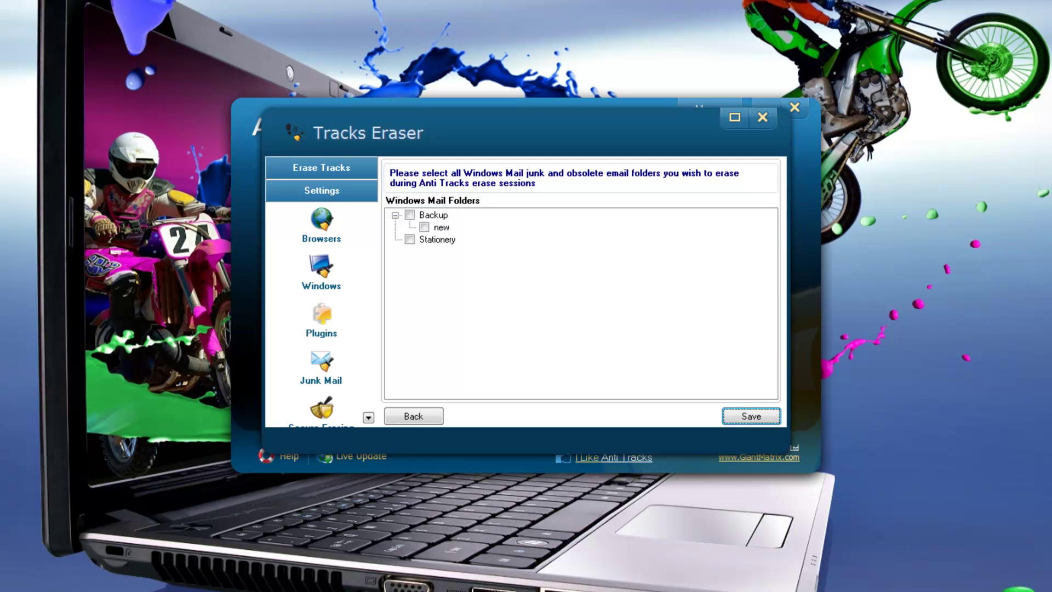
click(410, 215)
click(441, 227)
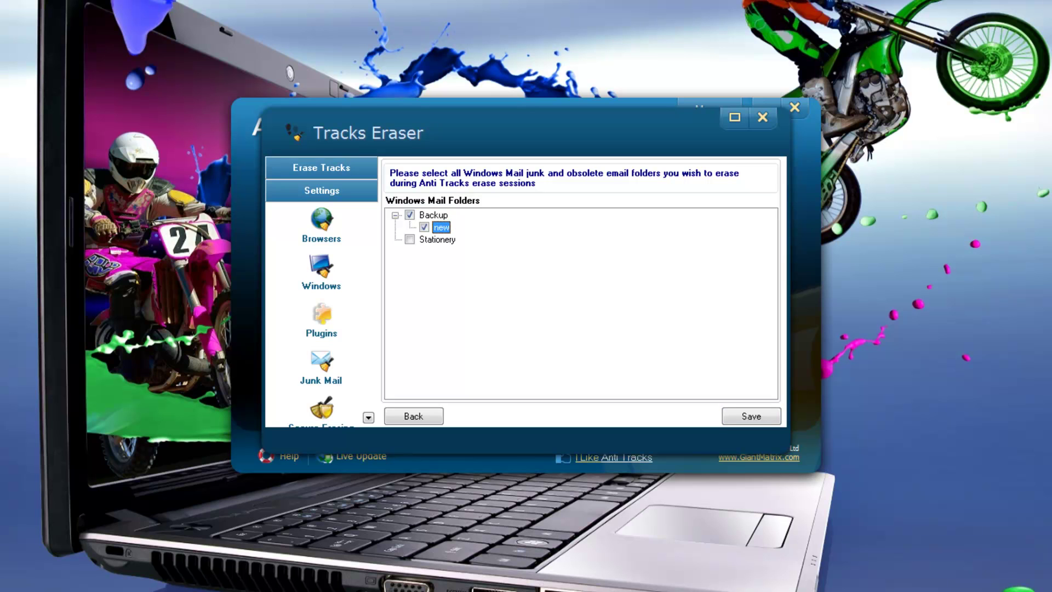
click(410, 239)
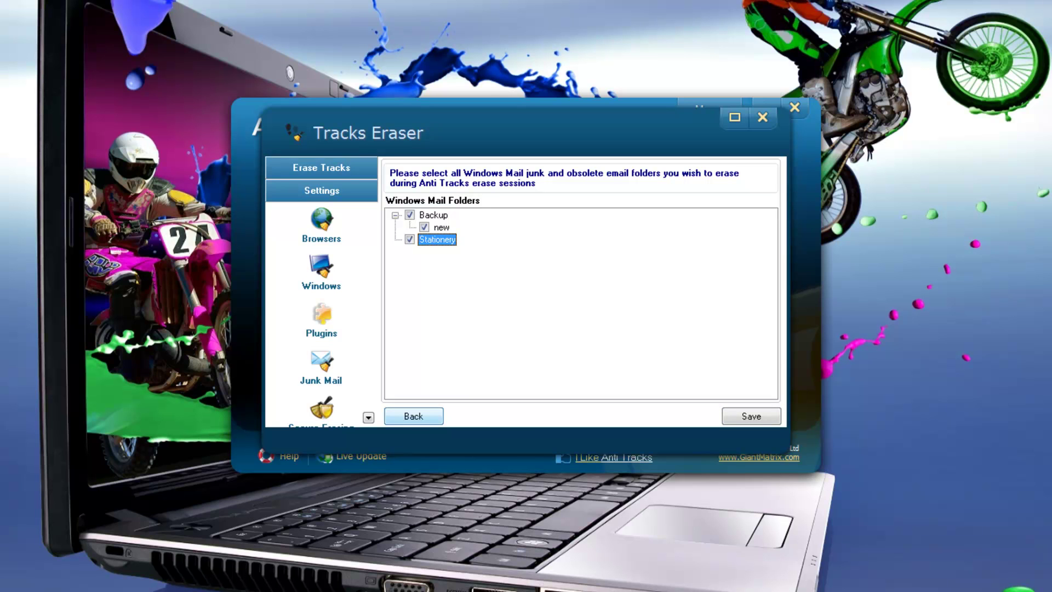
click(413, 416)
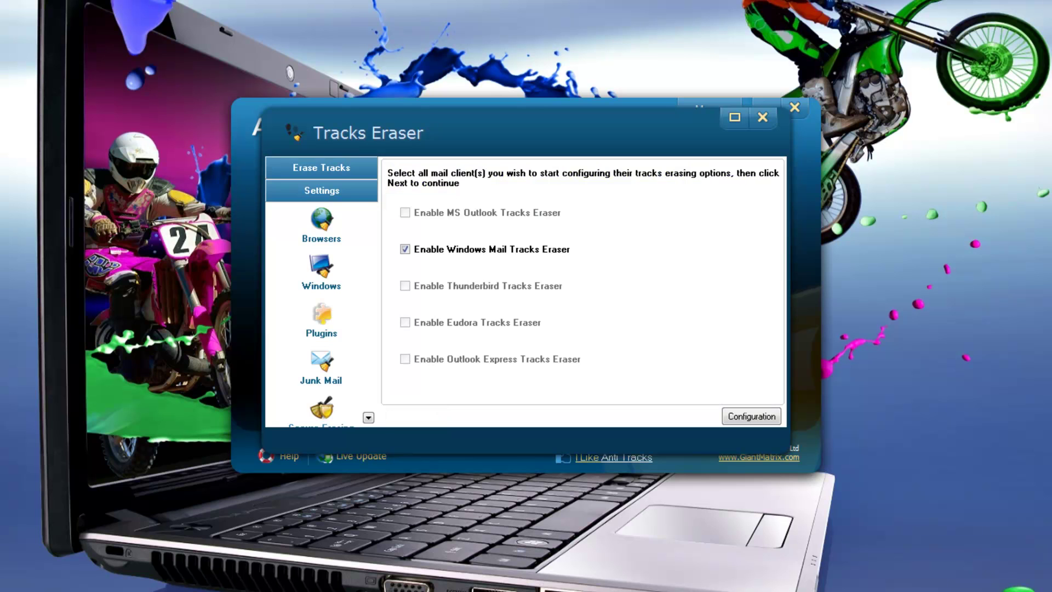
Try the Gutmann, NSA, Russian GOST and Custom secure erasing methods, and return to U.S. Department of Defense Sanitizing (DoD 5220.22-M) - 3 Passes
click(322, 410)
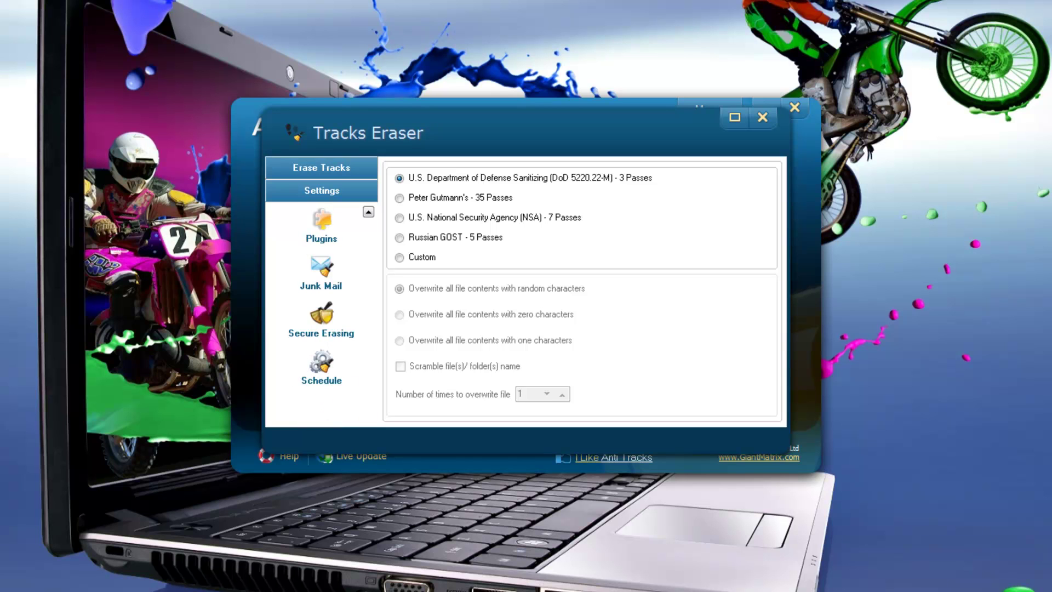
click(400, 198)
click(400, 217)
click(399, 237)
click(400, 257)
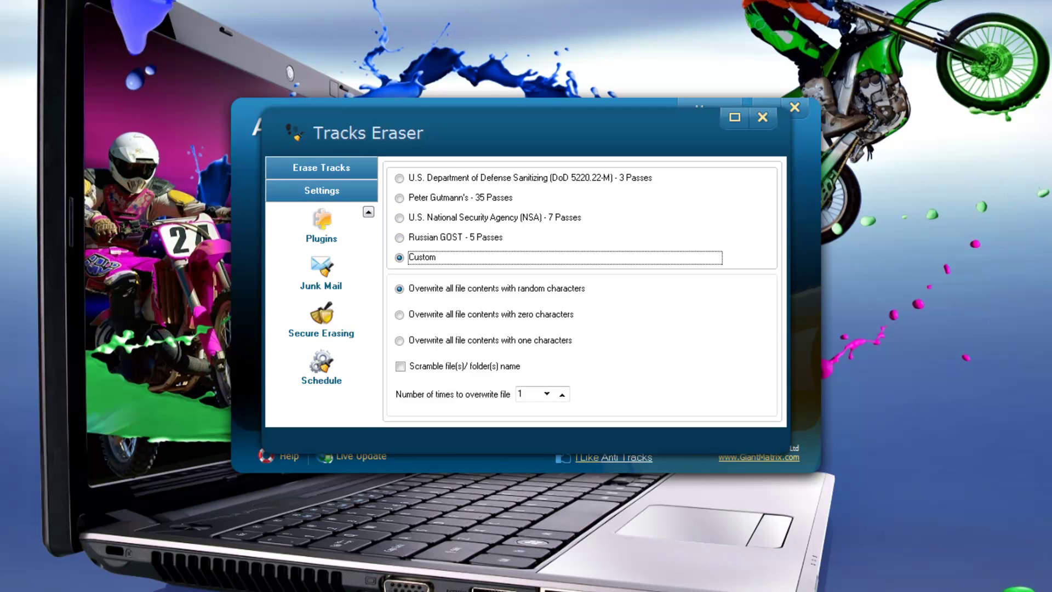
click(399, 178)
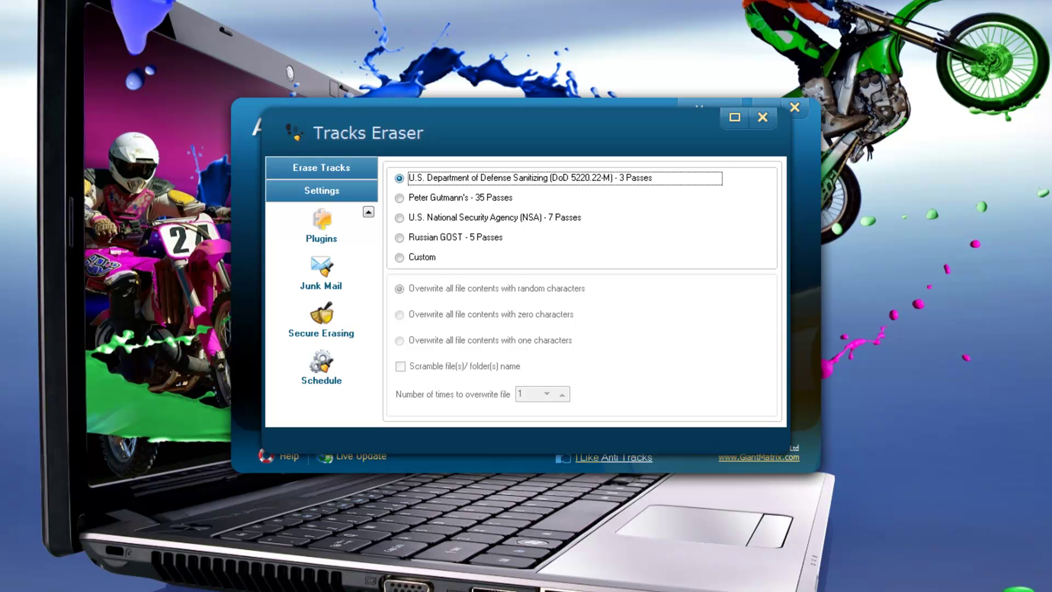
Set the erasing schedule interval to Weekly, apply it and close the Tracks Eraser window
click(320, 367)
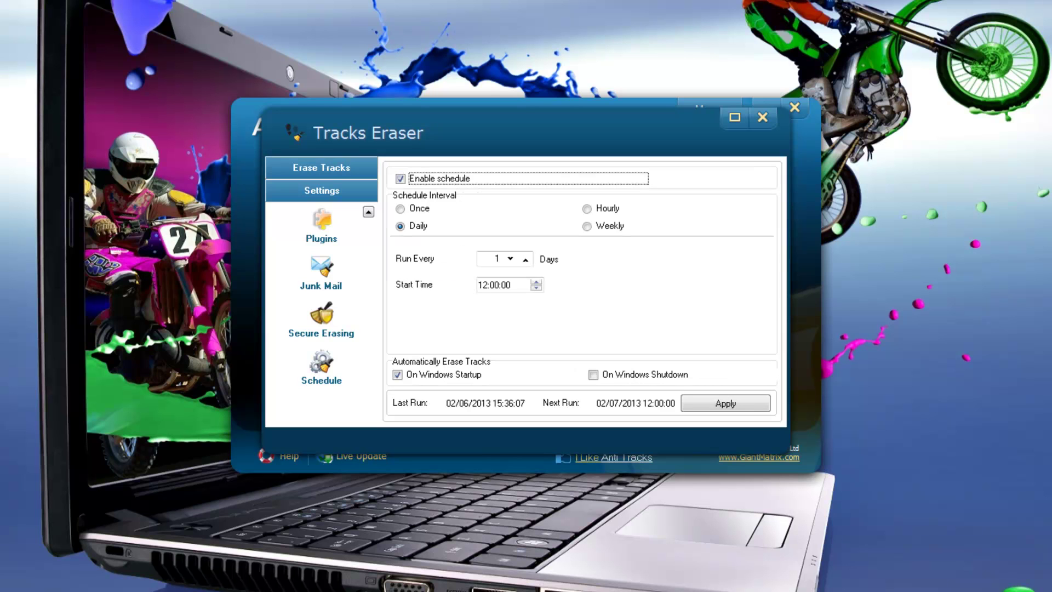
click(587, 226)
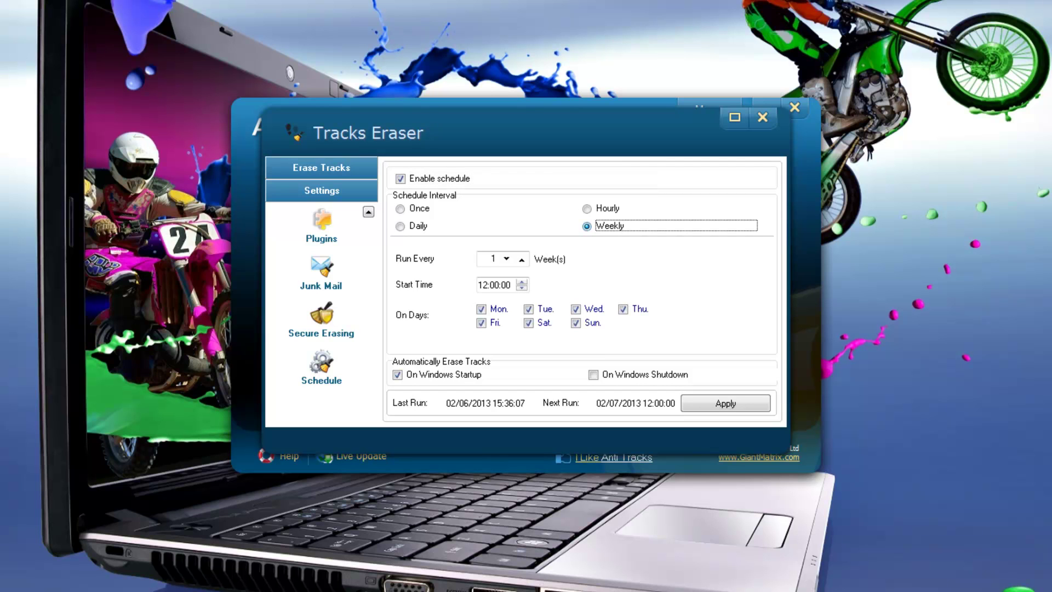
click(725, 403)
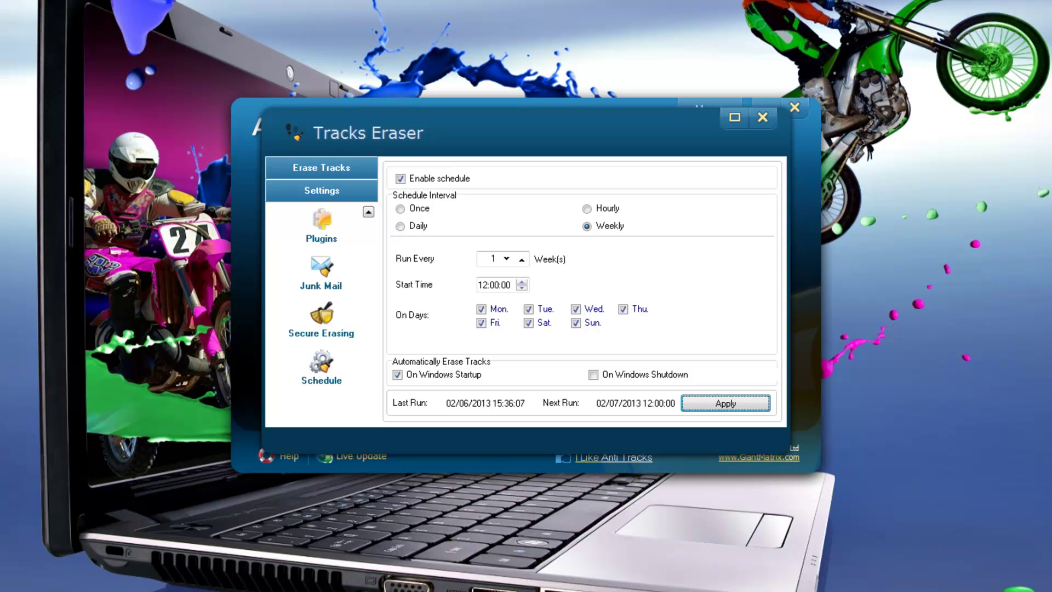
click(762, 117)
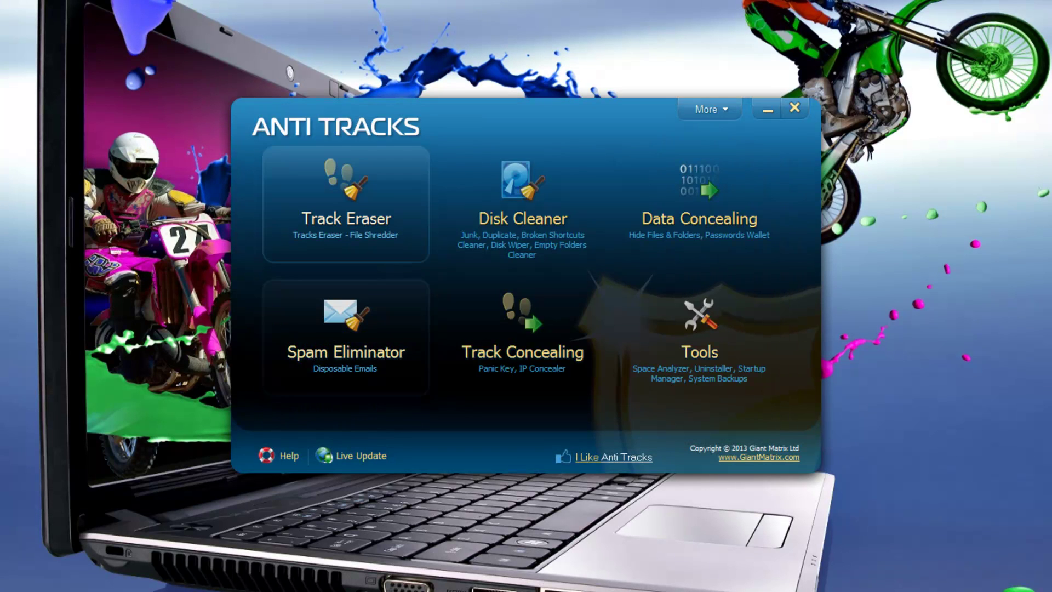
Erase all listed tracks with the Tracks Eraser, accept the notice about running applications, and close the Tracks Eraser window
click(345, 213)
click(313, 294)
click(322, 294)
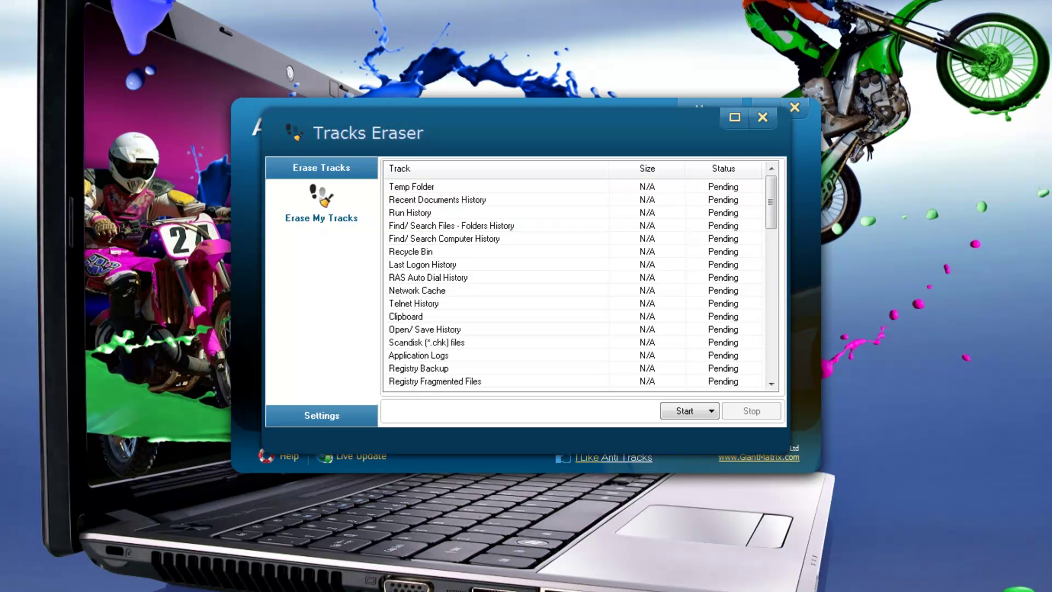
click(690, 411)
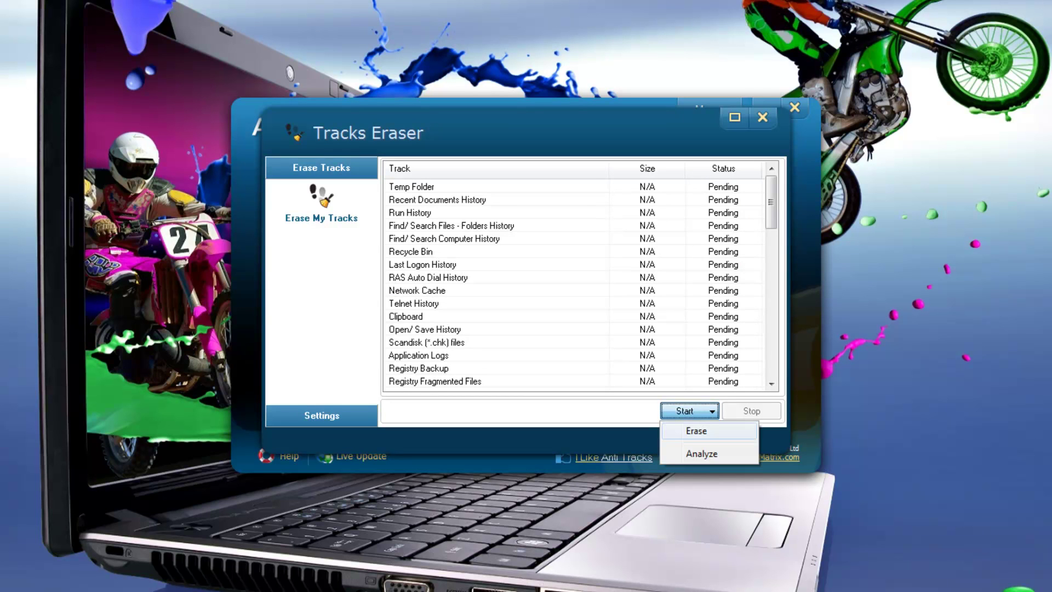
click(696, 431)
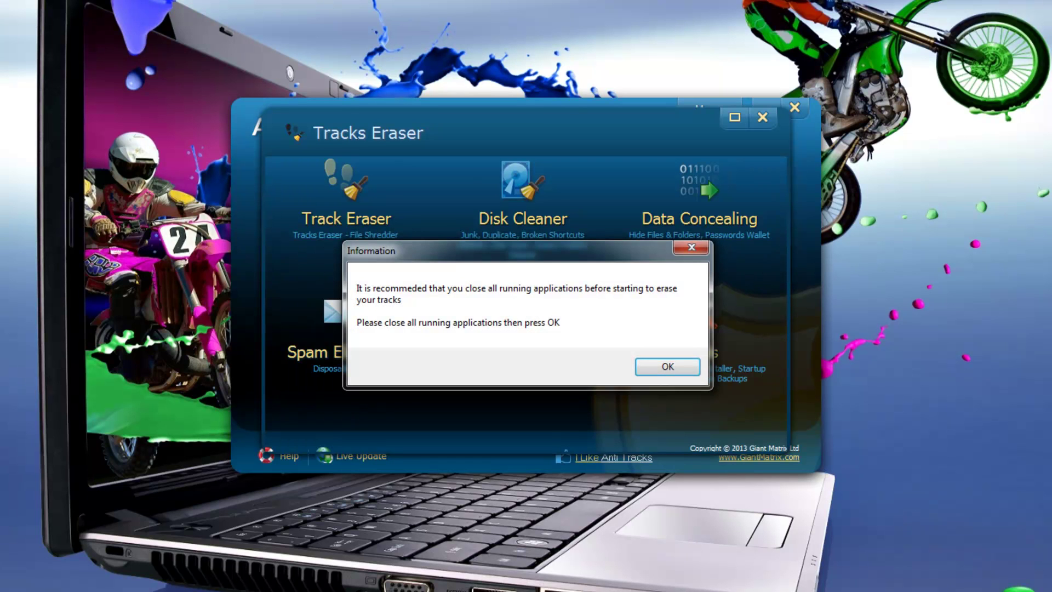
key(Return)
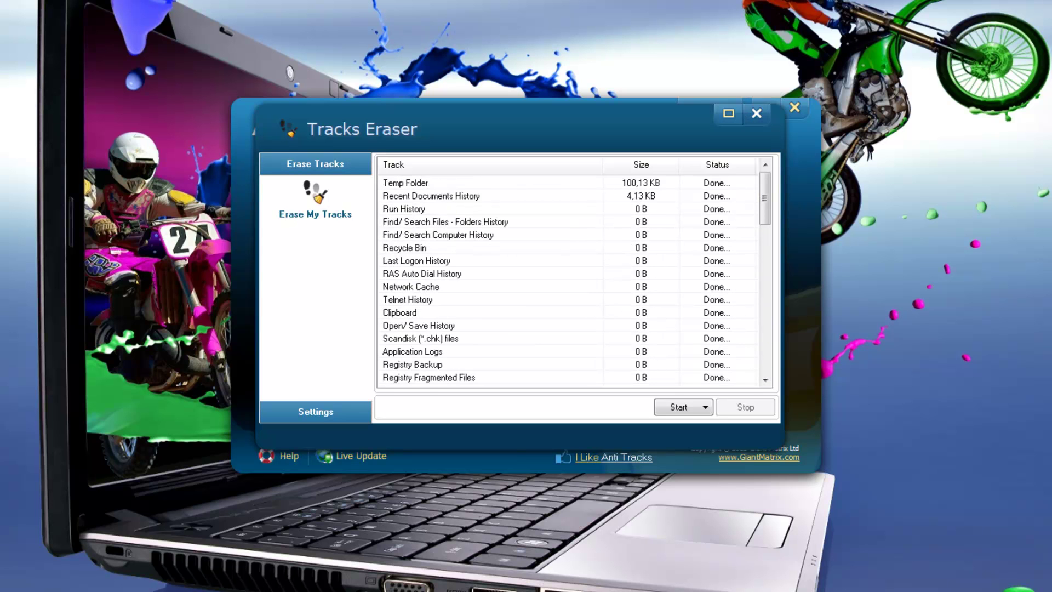
click(757, 114)
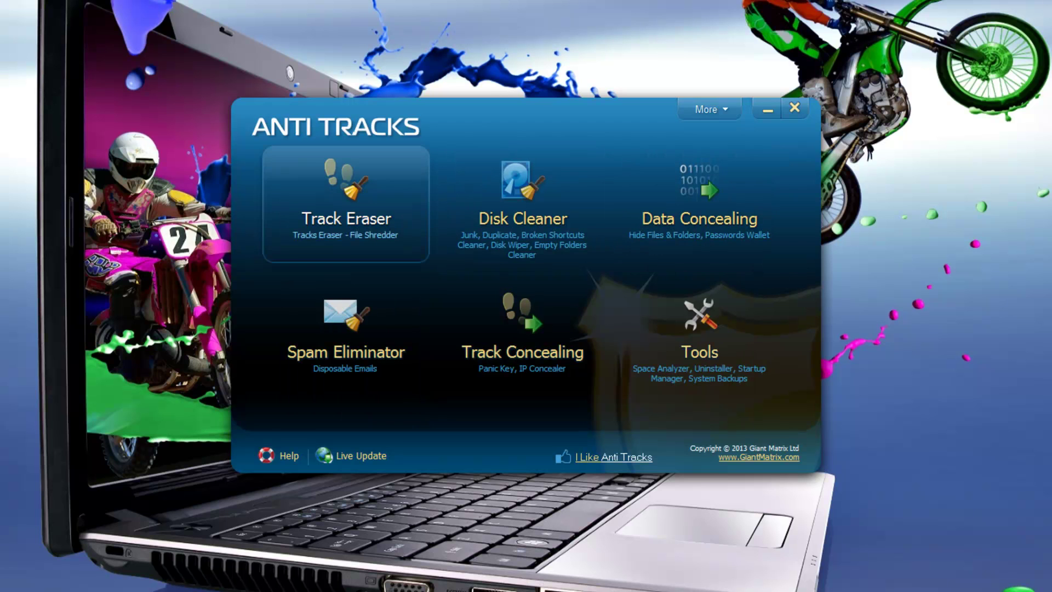
Open the File Shredder from the Track Eraser tools to view its file table, and close it
click(346, 215)
click(404, 294)
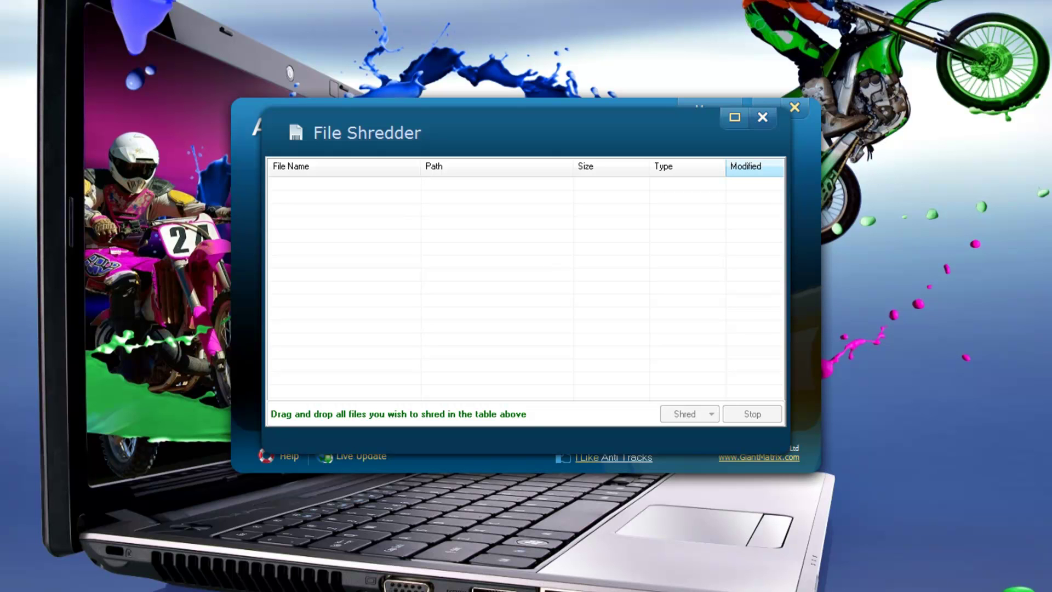
click(762, 117)
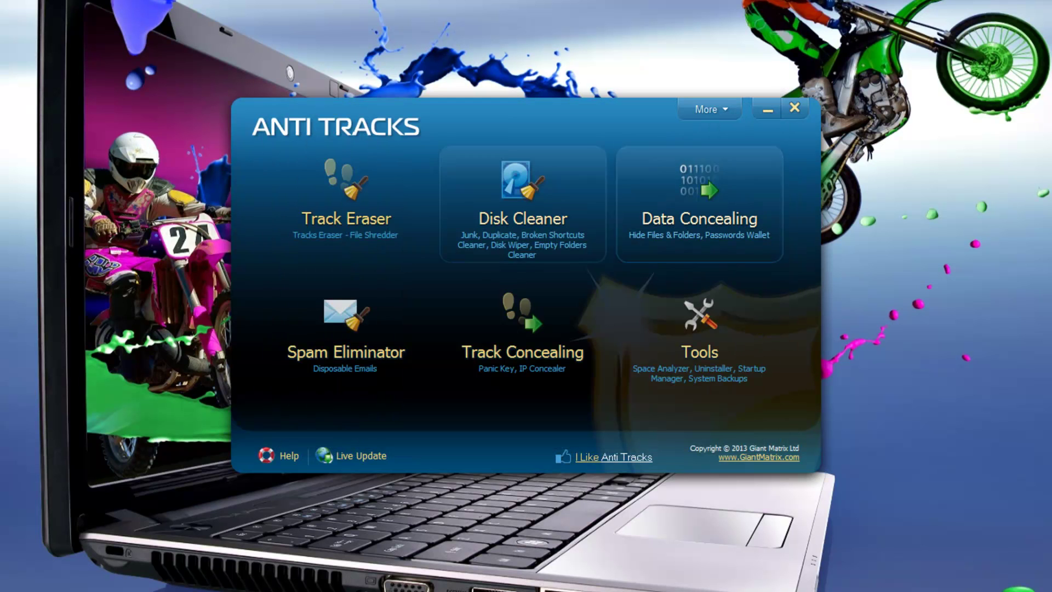
Open the Junk Files Cleaner from the Disk Cleaner tools and mark the C: drive for scanning
click(522, 211)
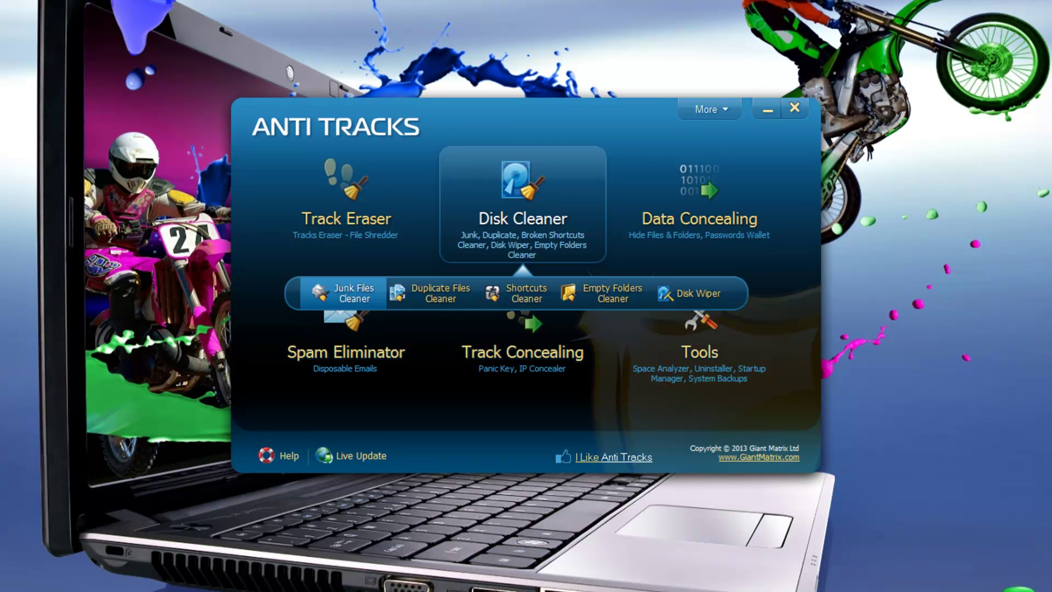
click(353, 293)
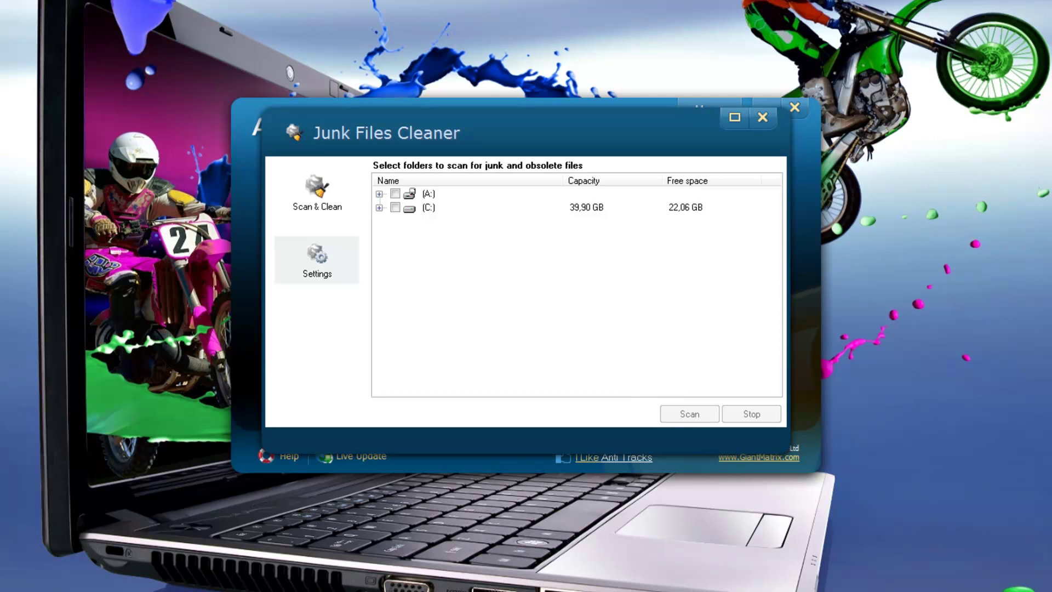
click(395, 207)
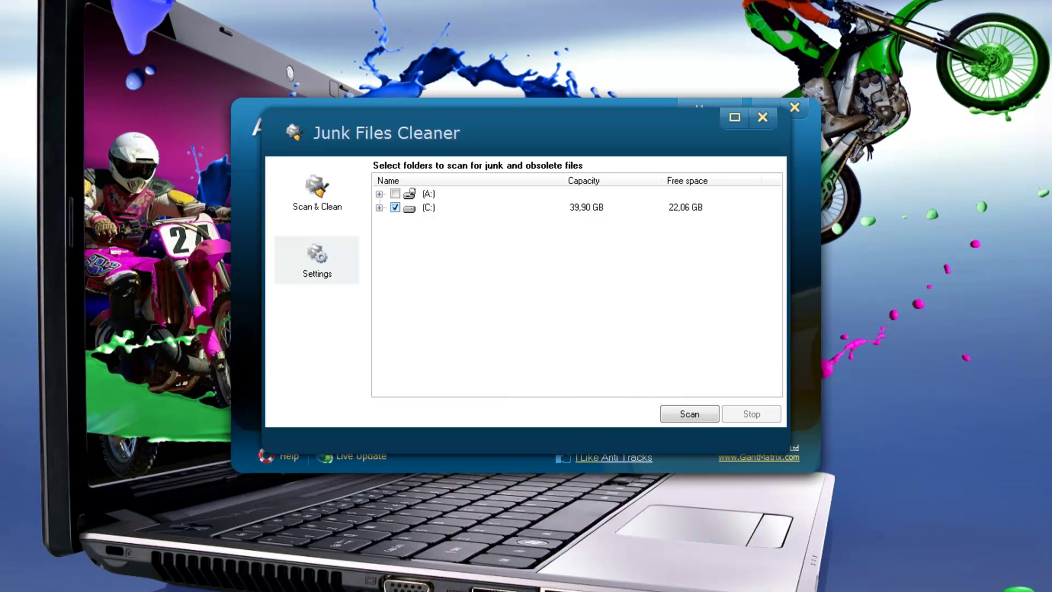
Review the full list of junk file extensions and the junk file parameters in the cleaner's settings
click(317, 258)
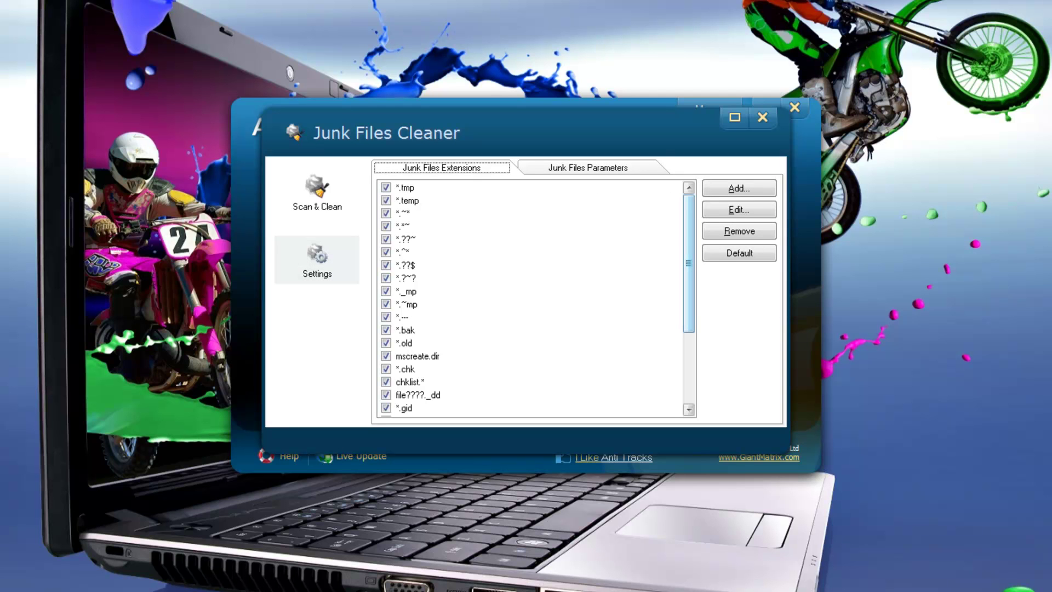
drag(689, 263, 689, 286)
scroll(529, 299, down, 6)
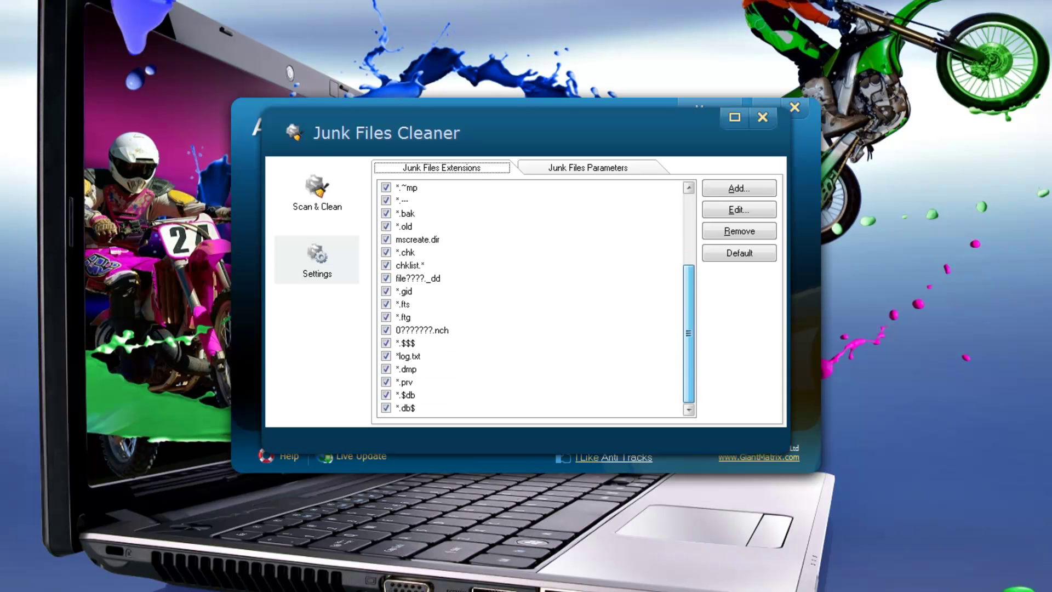
scroll(529, 299, up, 6)
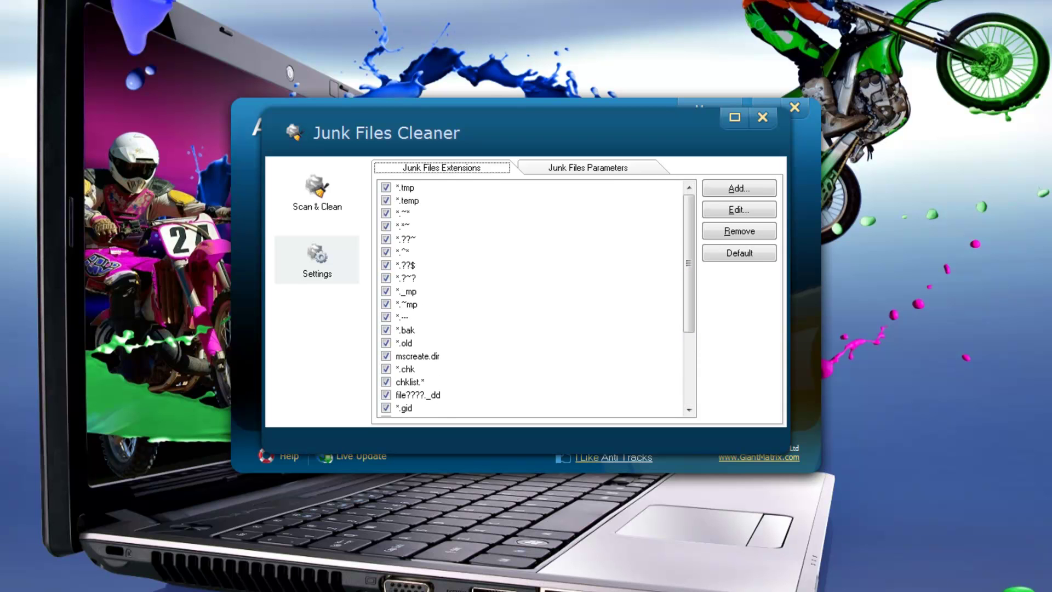
click(587, 168)
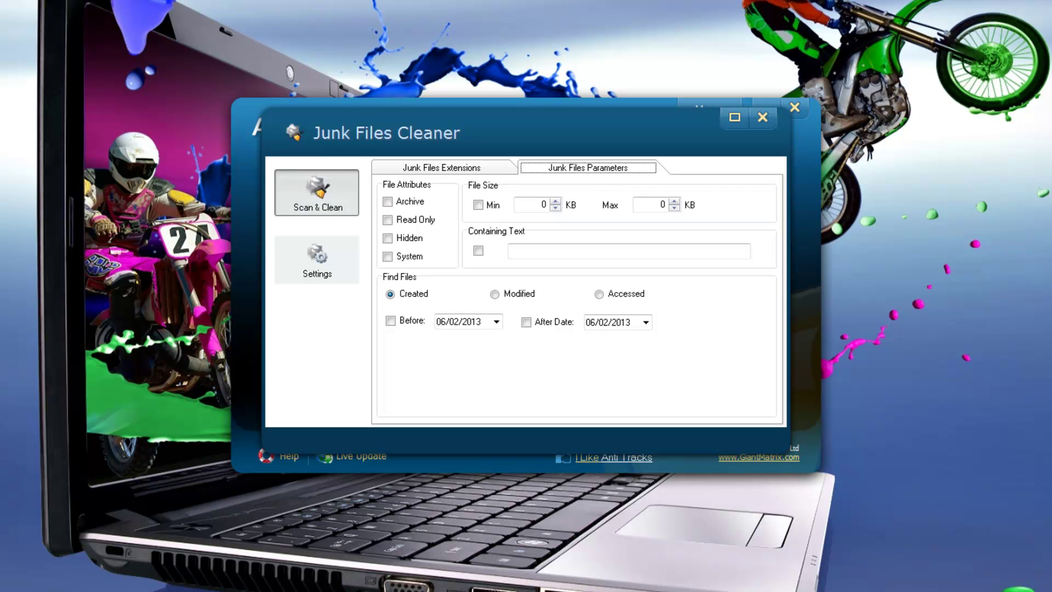
Scan the C: drive for junk files and look through the list of search results
click(317, 192)
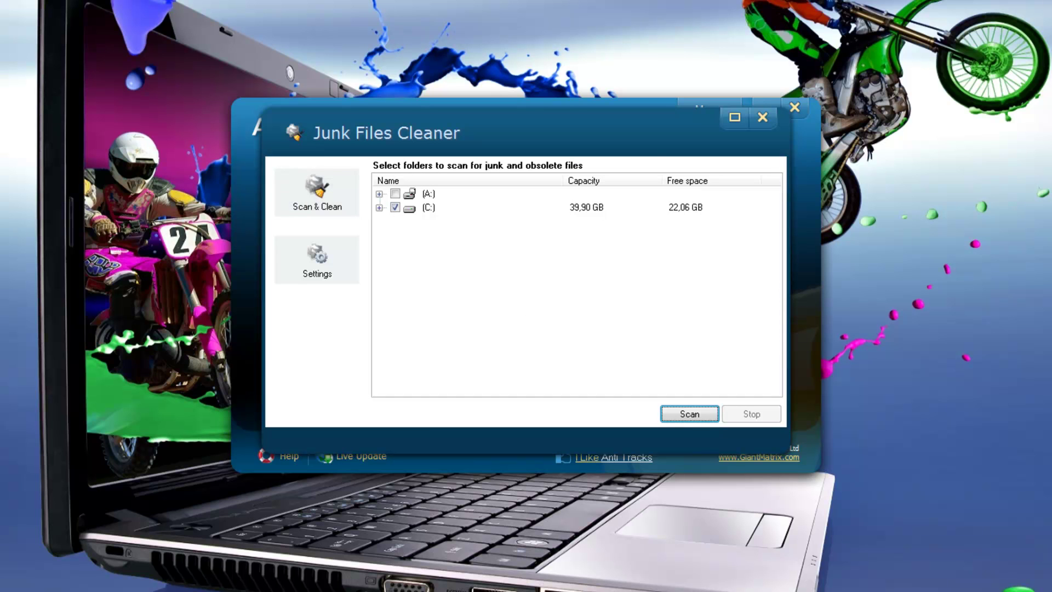
click(689, 414)
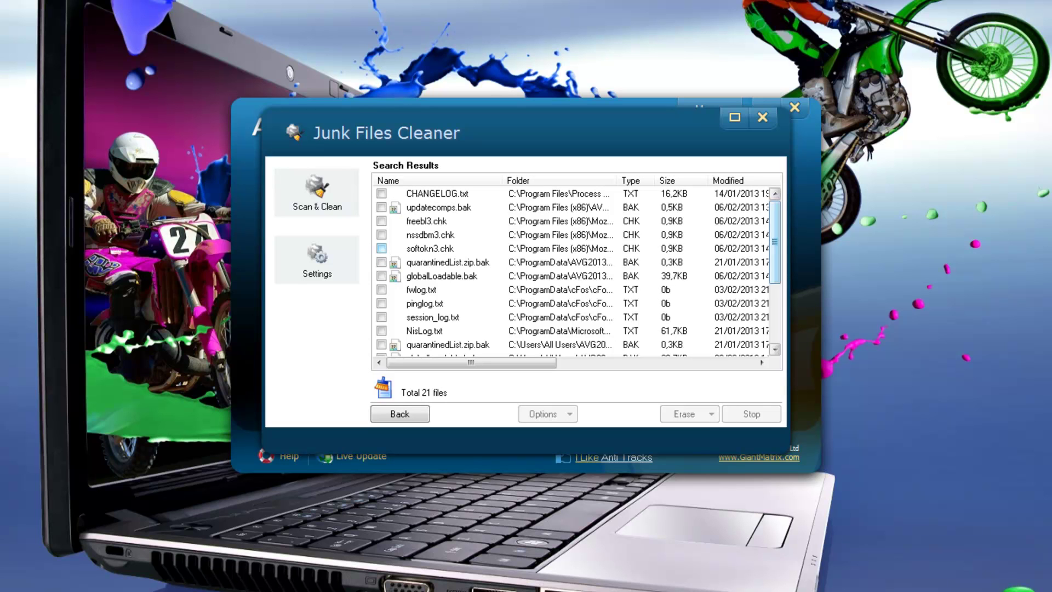
scroll(575, 271, down, 3)
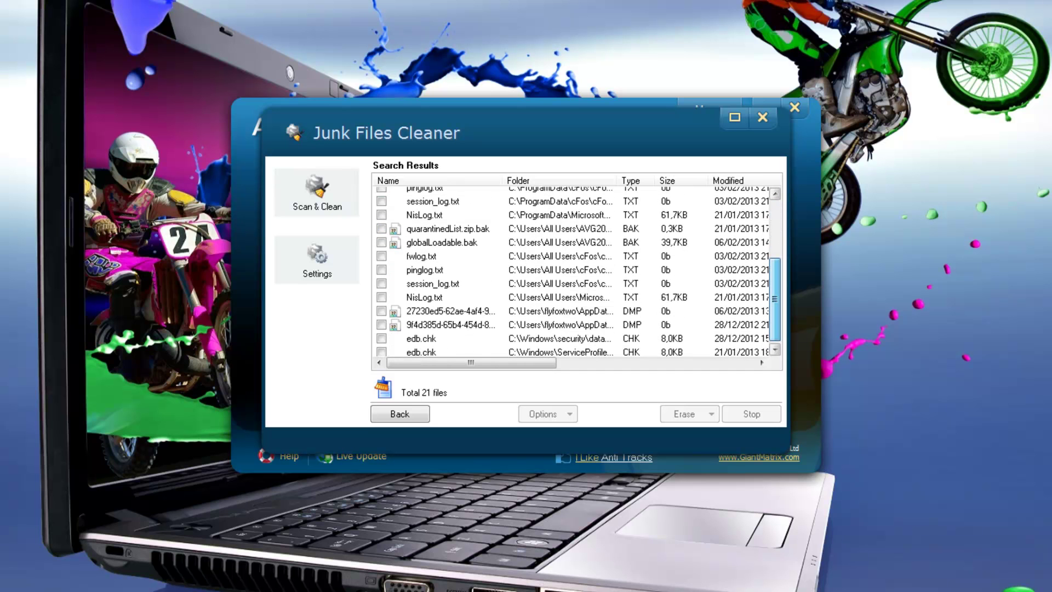
scroll(579, 271, up, 3)
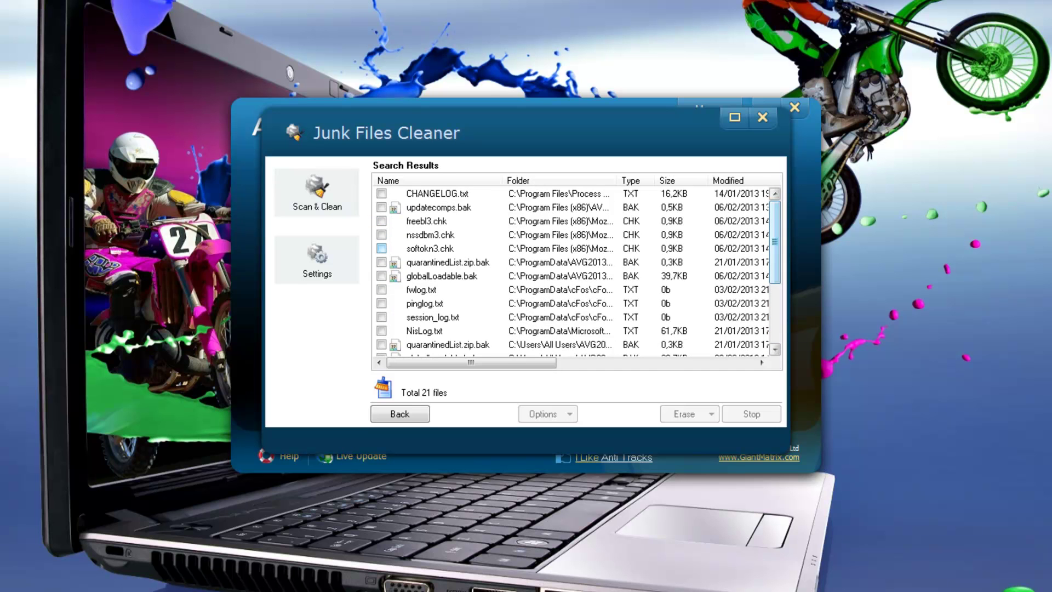
Select all the junk files in the search results for erasing
click(381, 193)
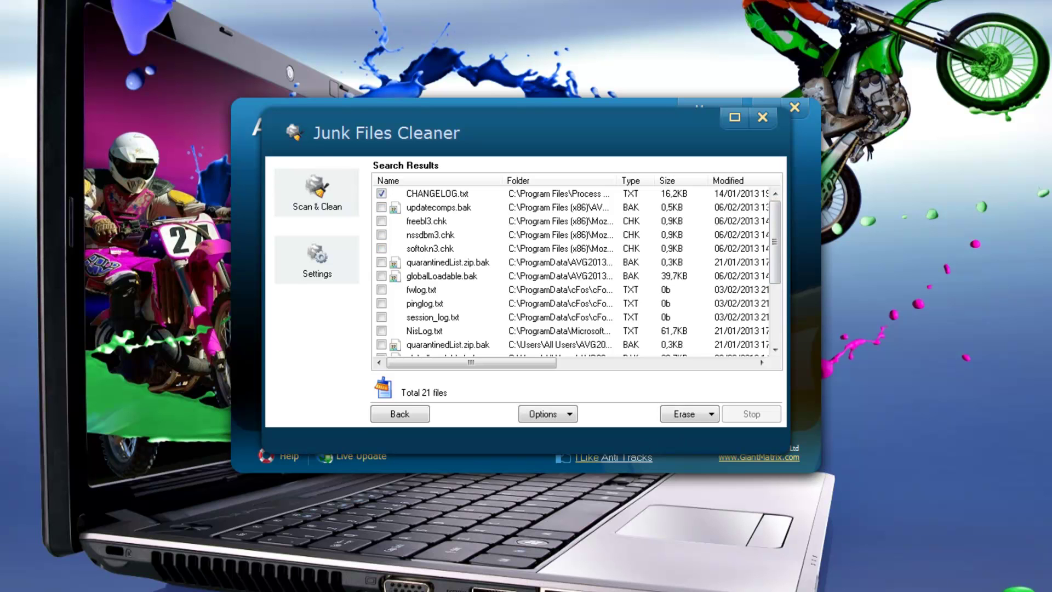
click(546, 413)
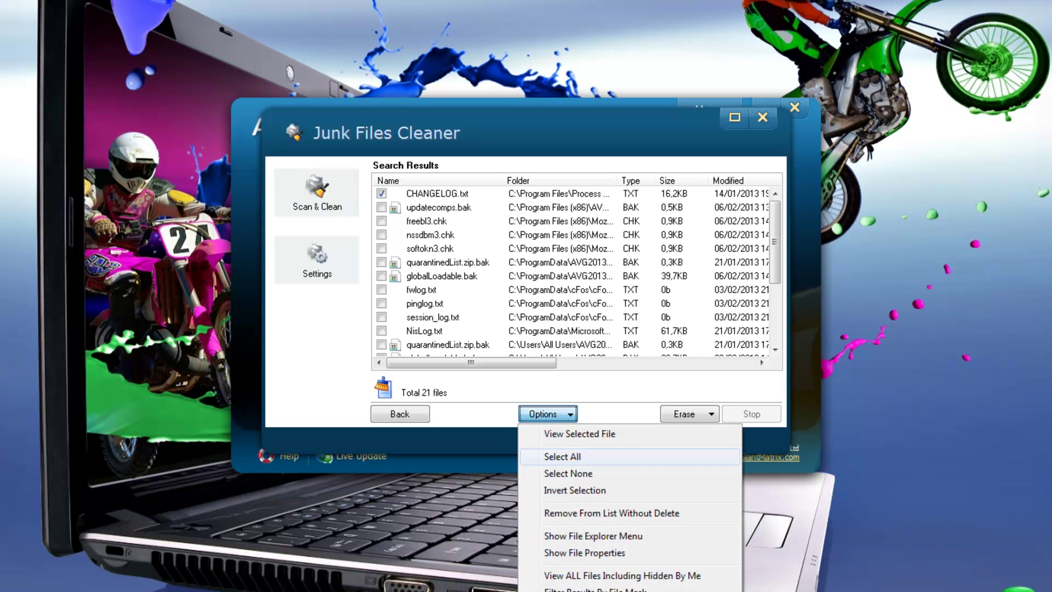
click(562, 456)
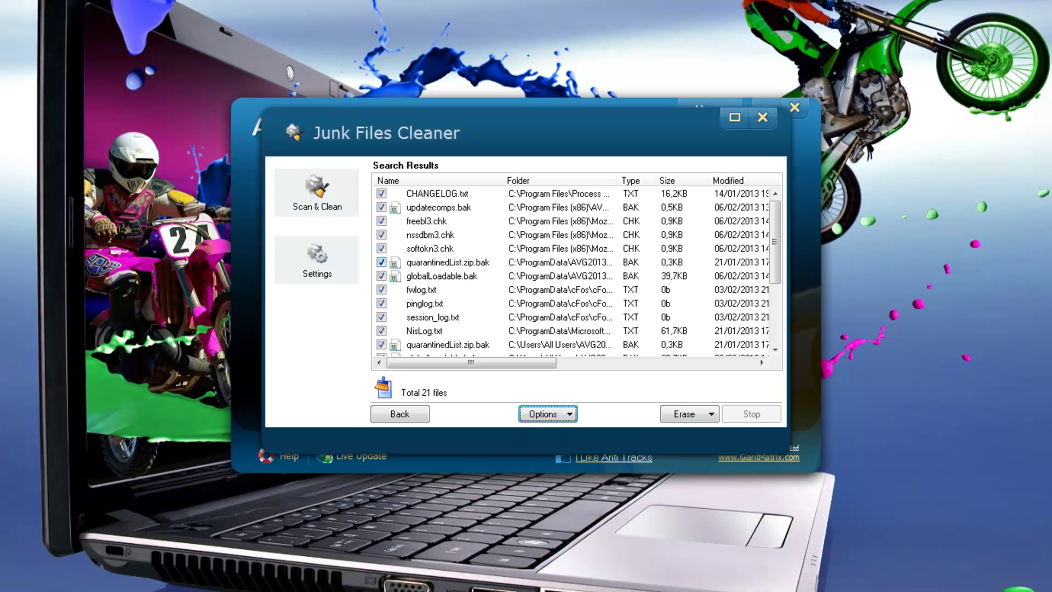
mouse_move(774, 242)
mouse_down()
mouse_move(774, 302)
mouse_move(775, 242)
mouse_up()
Examine the available erase methods, including the secure erase, backup-first and ZIP-first options
click(689, 414)
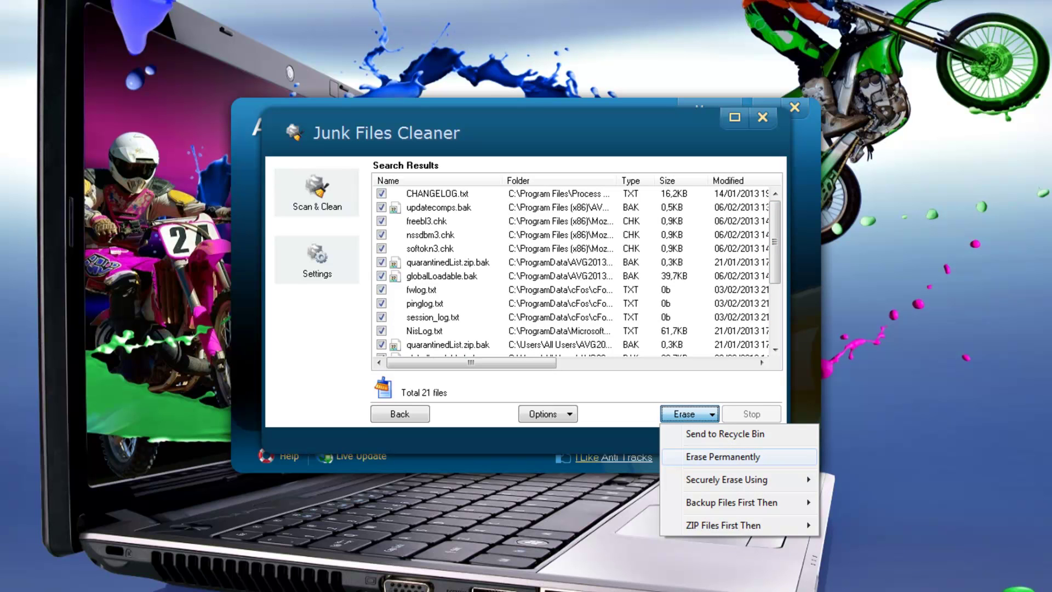
mouse_move(726, 479)
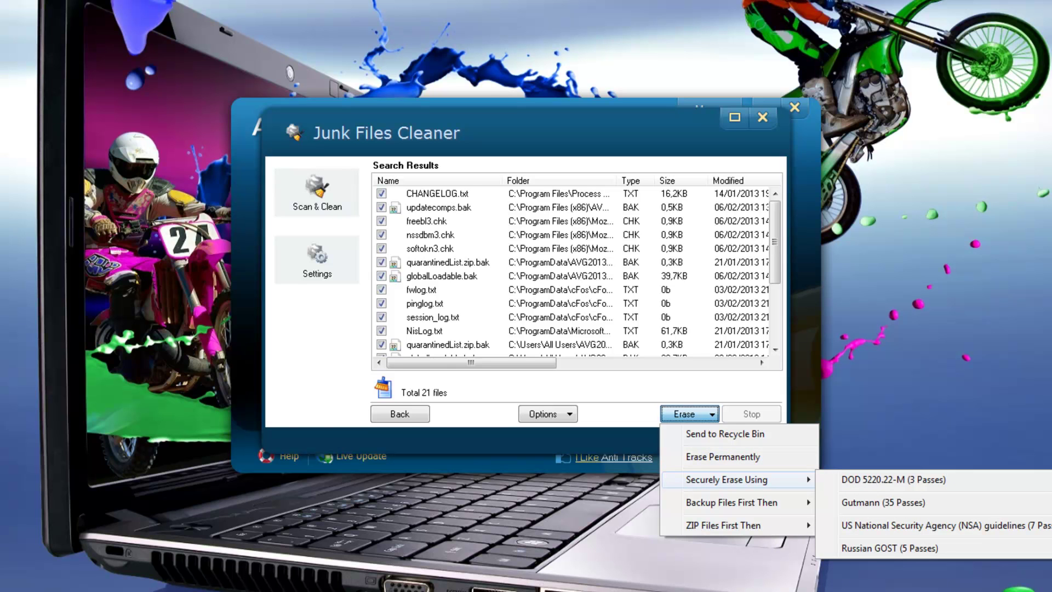
mouse_move(731, 502)
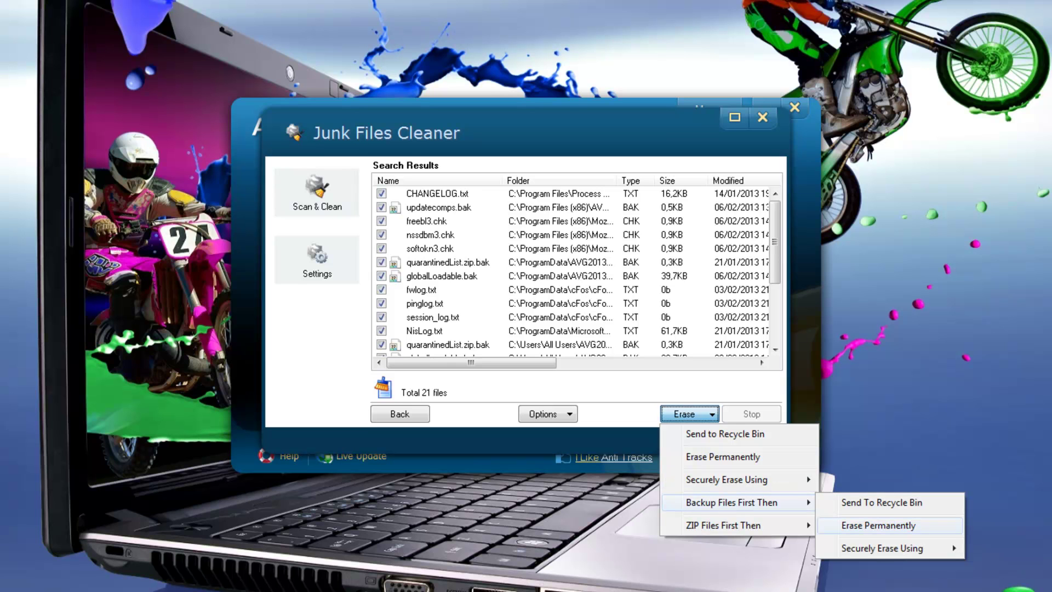
mouse_move(882, 547)
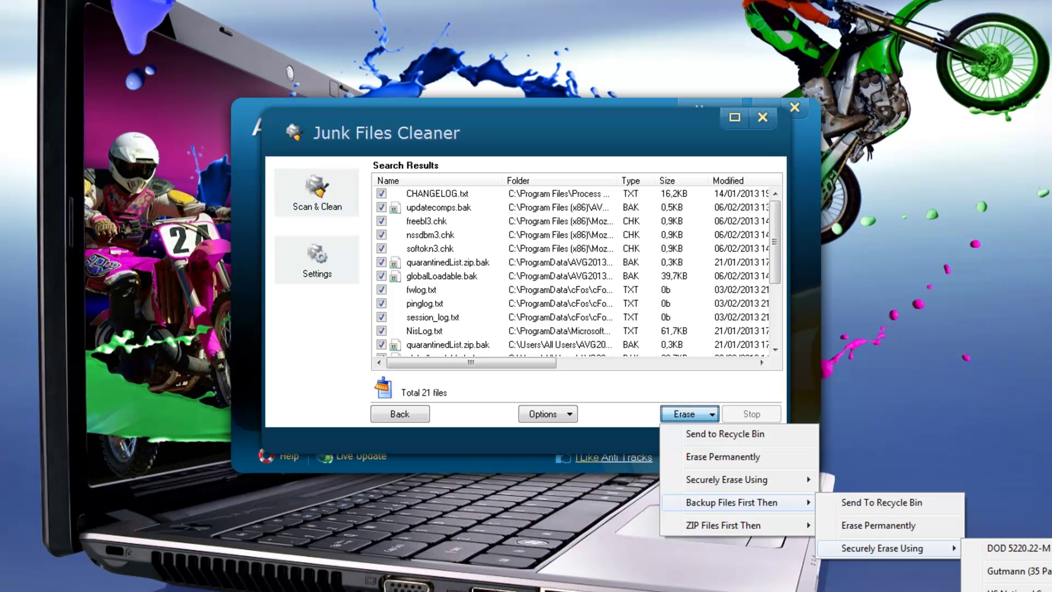
mouse_move(723, 524)
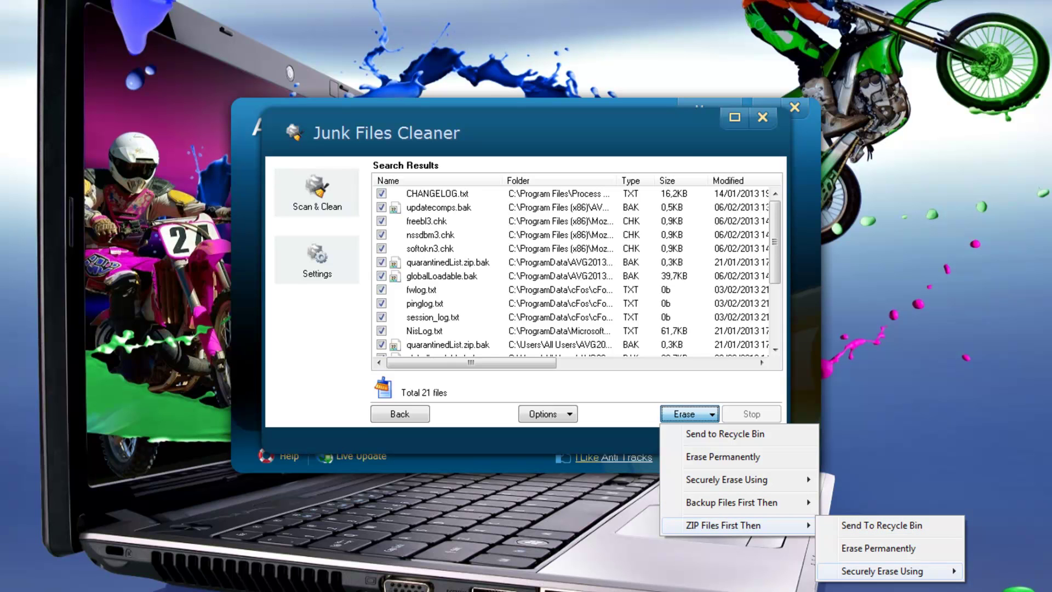
mouse_move(882, 571)
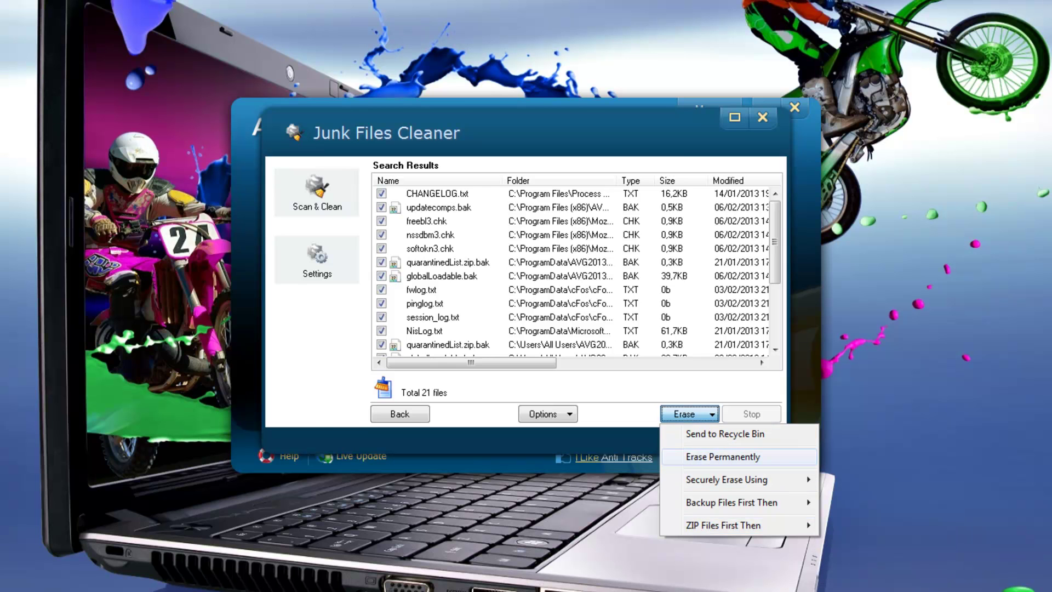
Send the selected junk files to the recycle bin, continue the application after the error, and close the Junk Files Cleaner
click(725, 433)
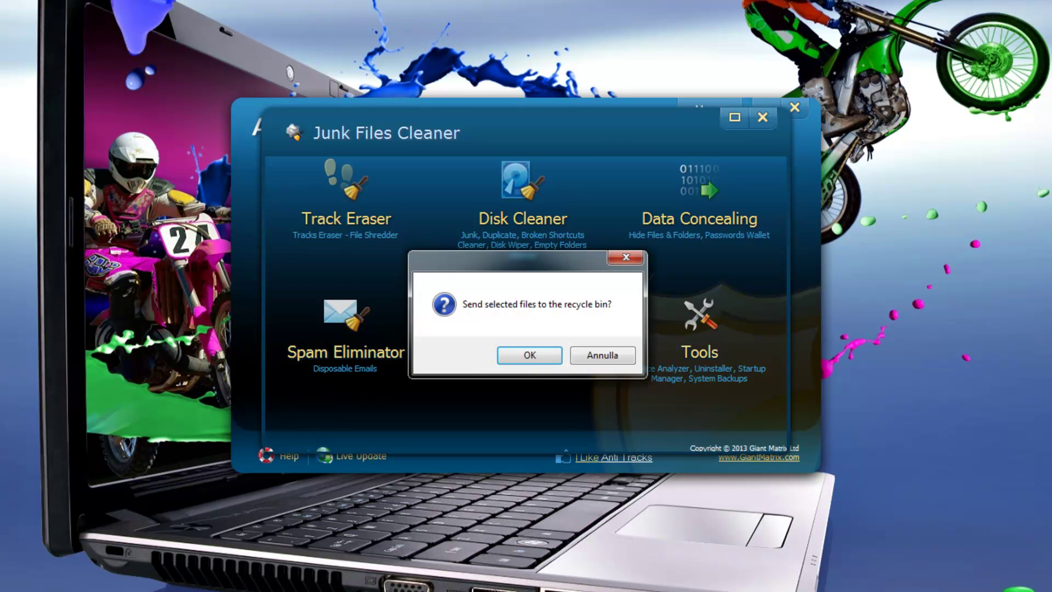
click(529, 355)
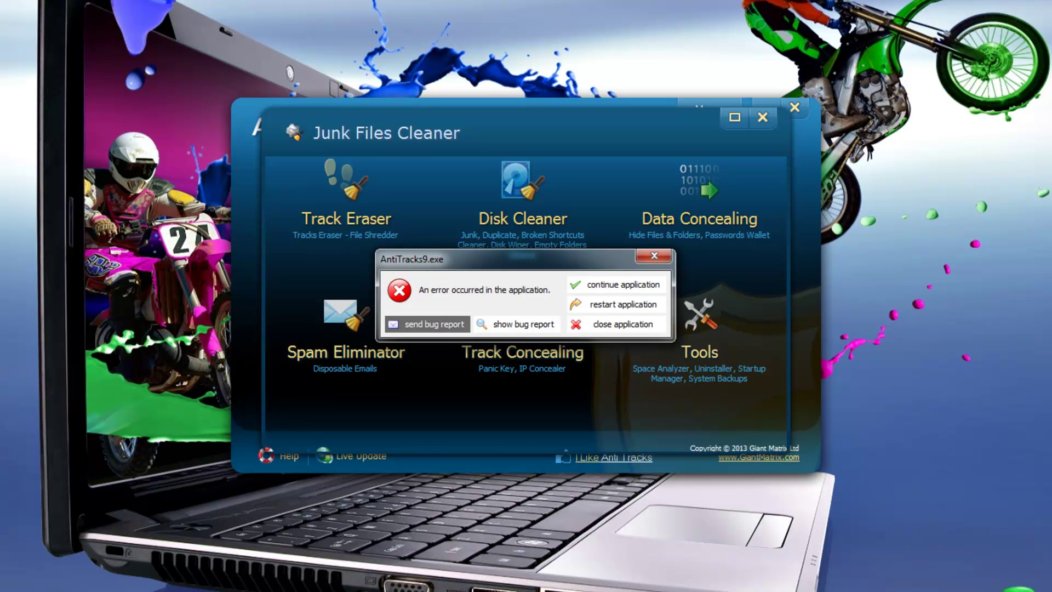
click(616, 284)
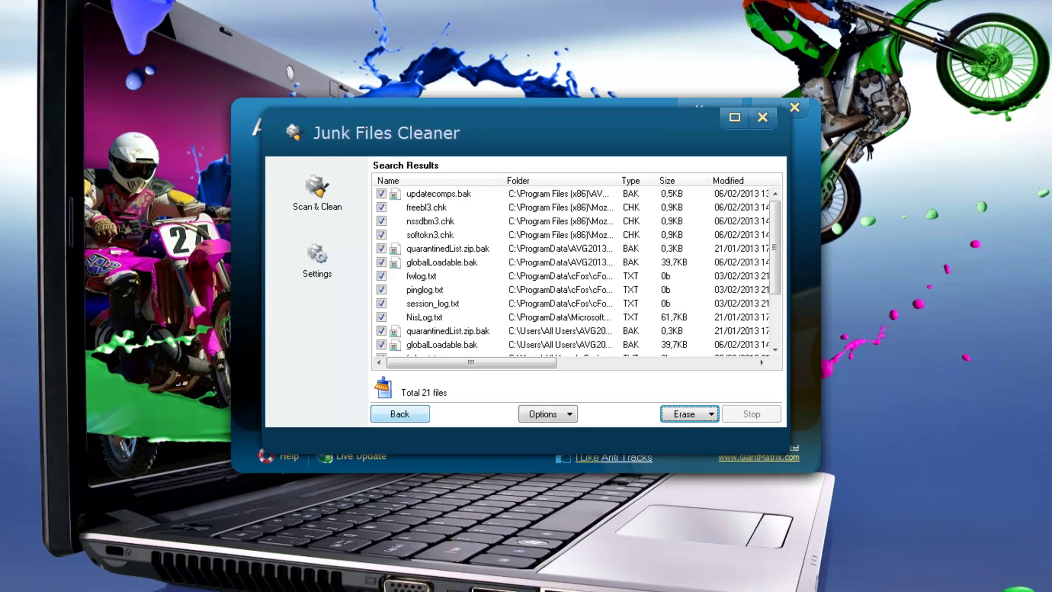
click(400, 414)
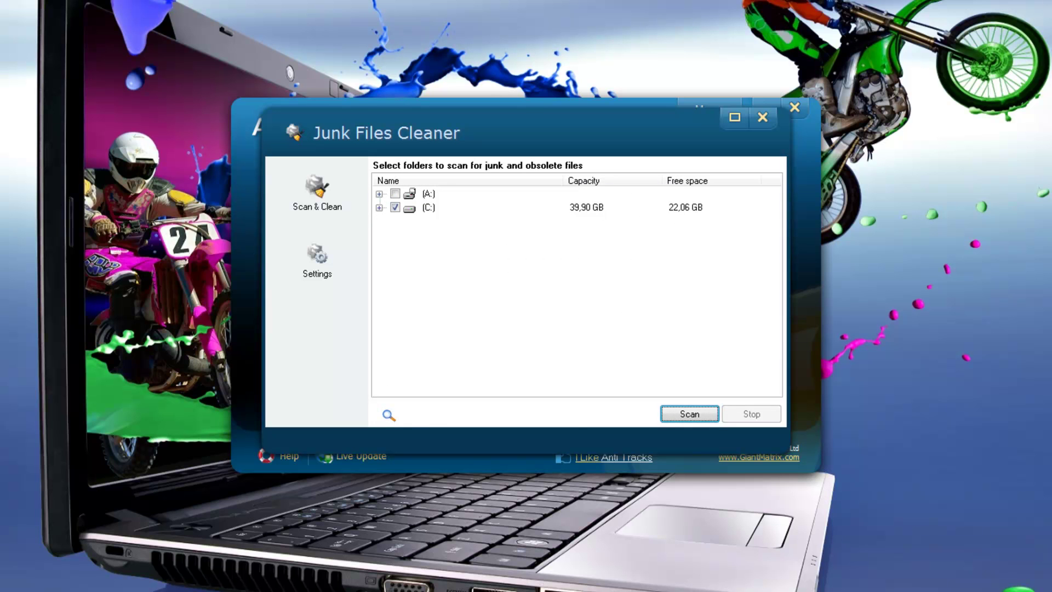
click(761, 117)
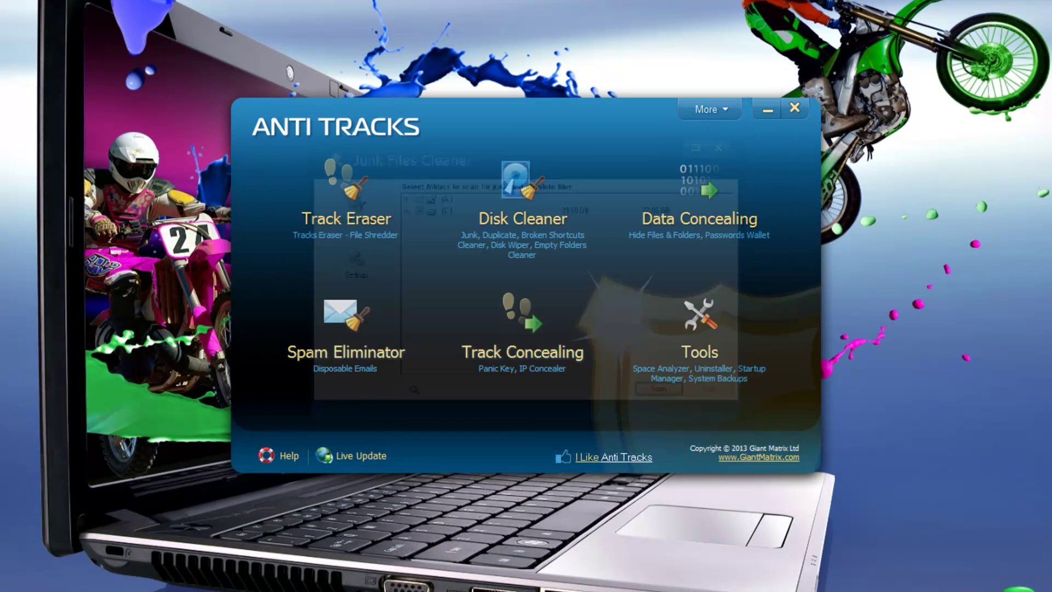
Open the Duplicate Files Cleaner from the Disk Cleaner tools and mark the C: drive for scanning
click(522, 213)
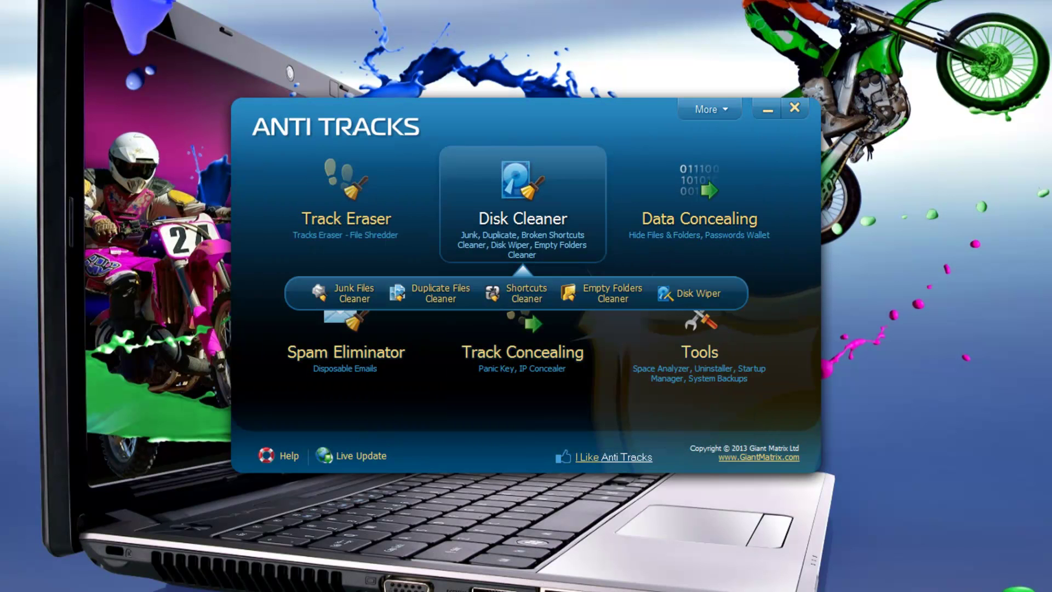
click(429, 292)
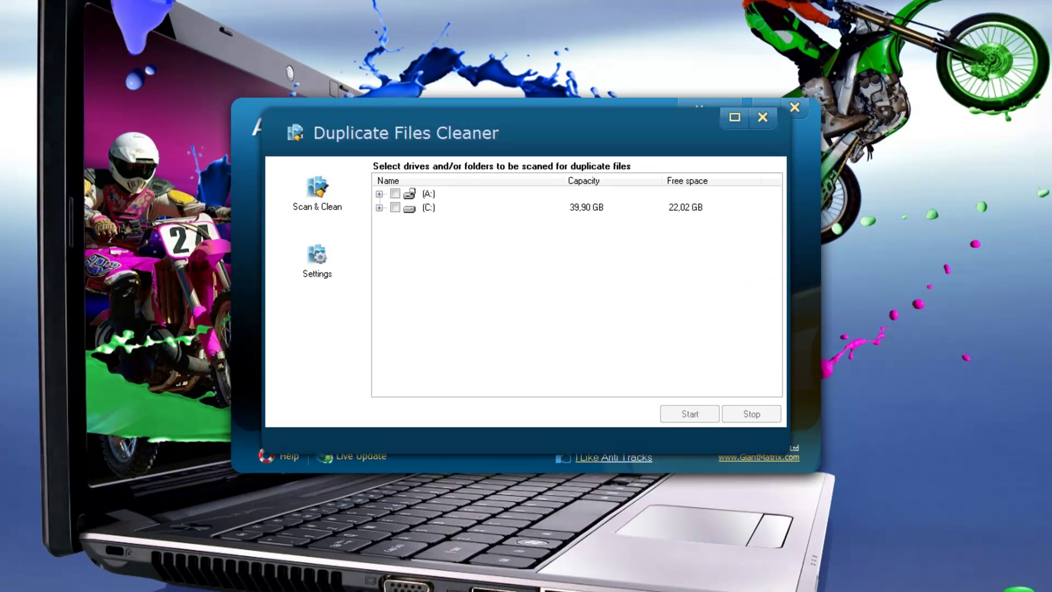
click(394, 208)
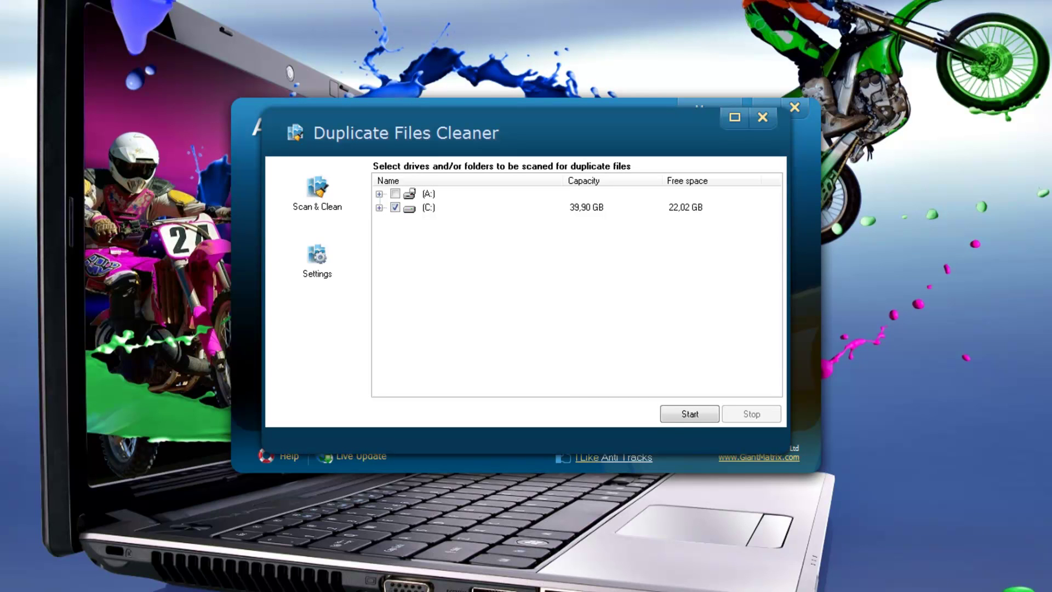
Exclude the PerfLogs, Program Files (x86) and Windows folders of the C: drive and start the duplicate file scan
click(379, 207)
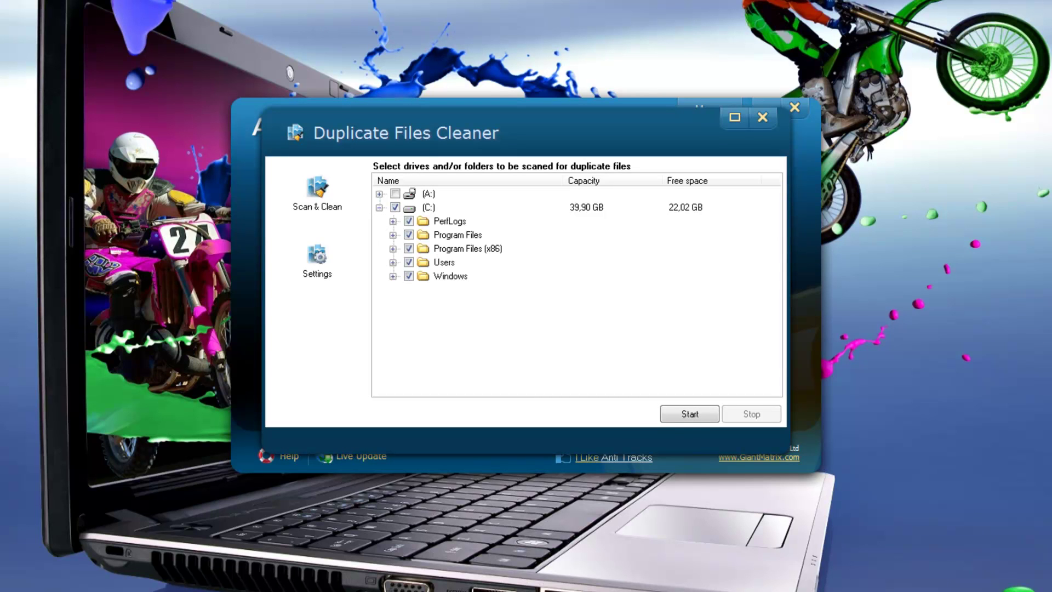
click(409, 221)
click(409, 248)
click(409, 276)
click(690, 413)
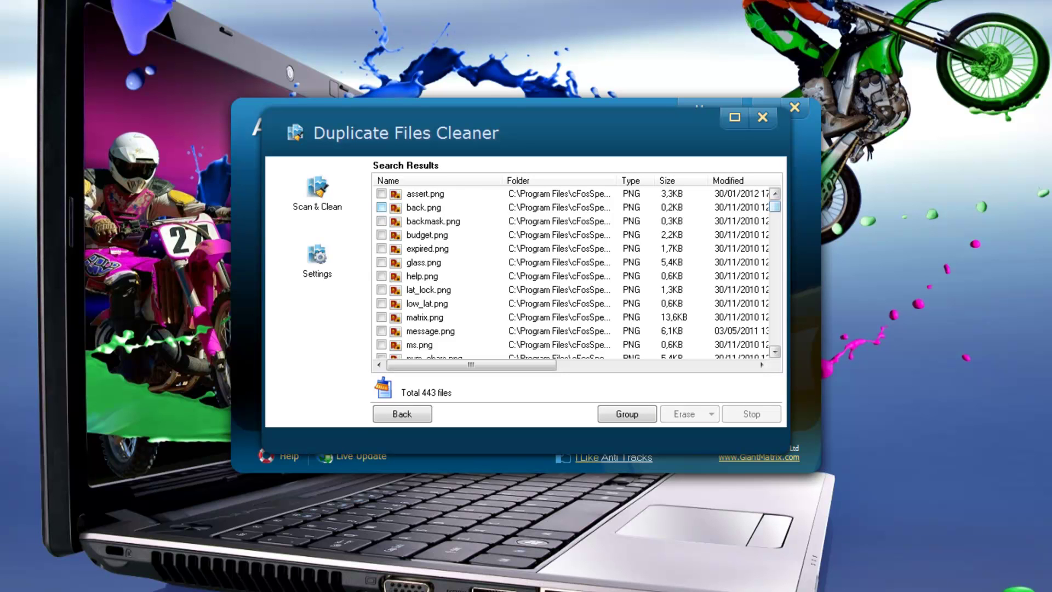
Mark assert.png in the duplicate search results and send it to the recycle bin, confirming the removal
drag(775, 206, 774, 330)
click(381, 193)
click(689, 413)
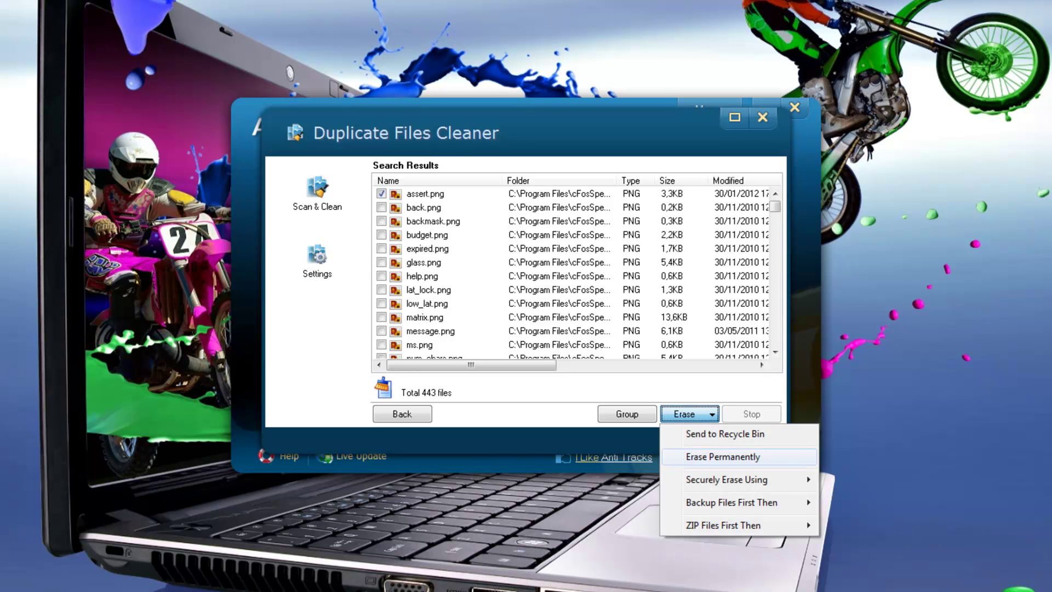
click(725, 433)
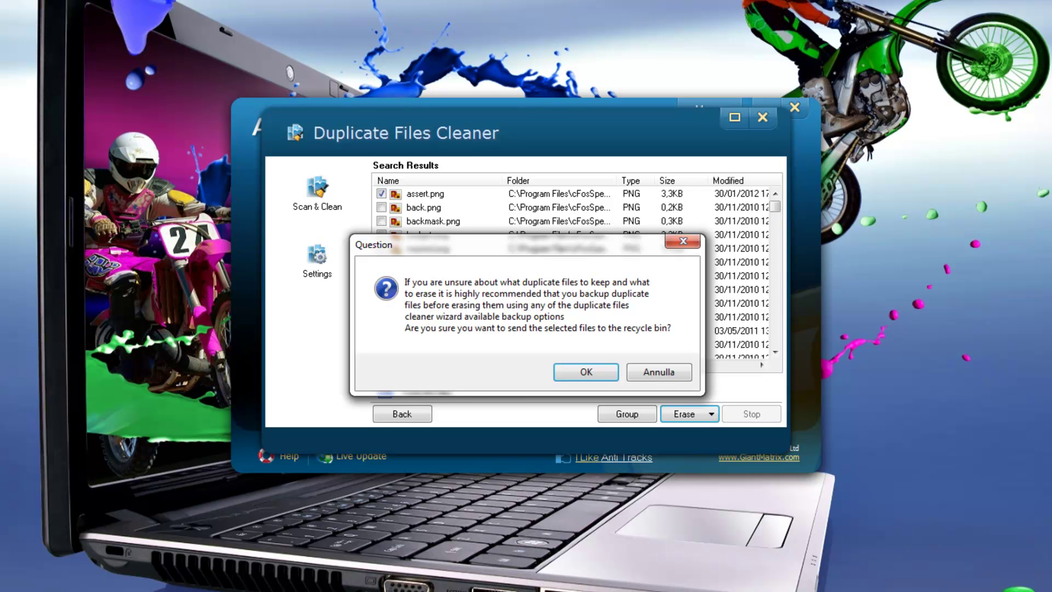
click(585, 372)
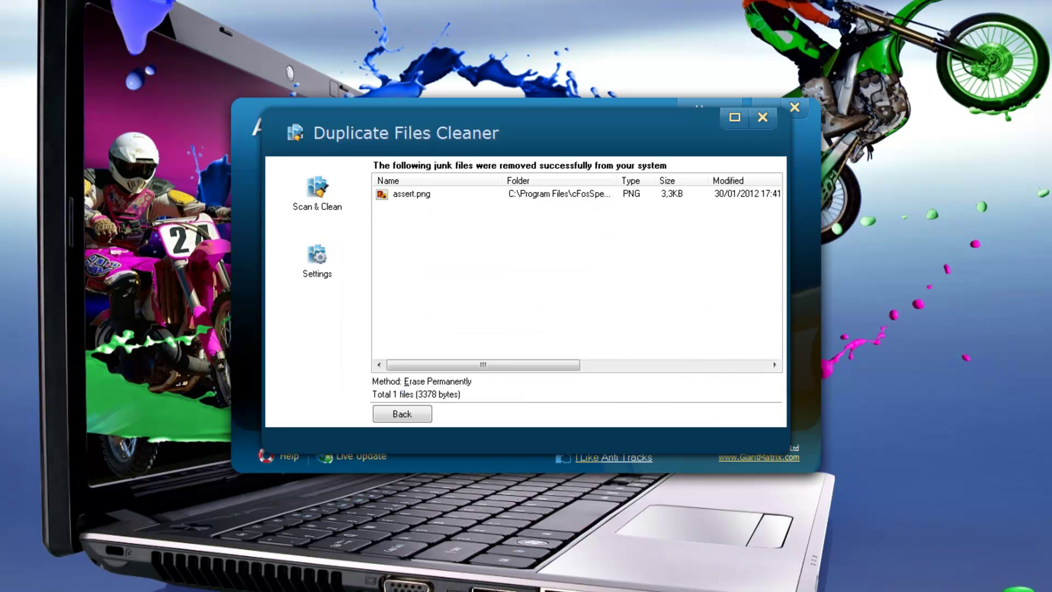
Examine the Duplicate Files Cleaner settings for searched files, excluded files, match rules and advanced filters, and close the cleaner
click(316, 260)
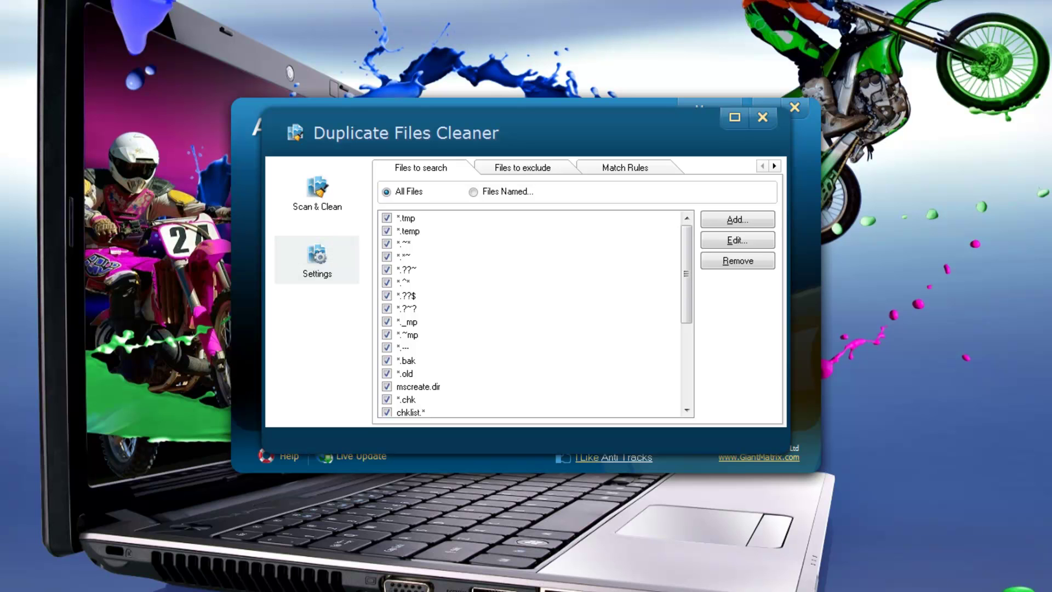
scroll(528, 313, down, 3)
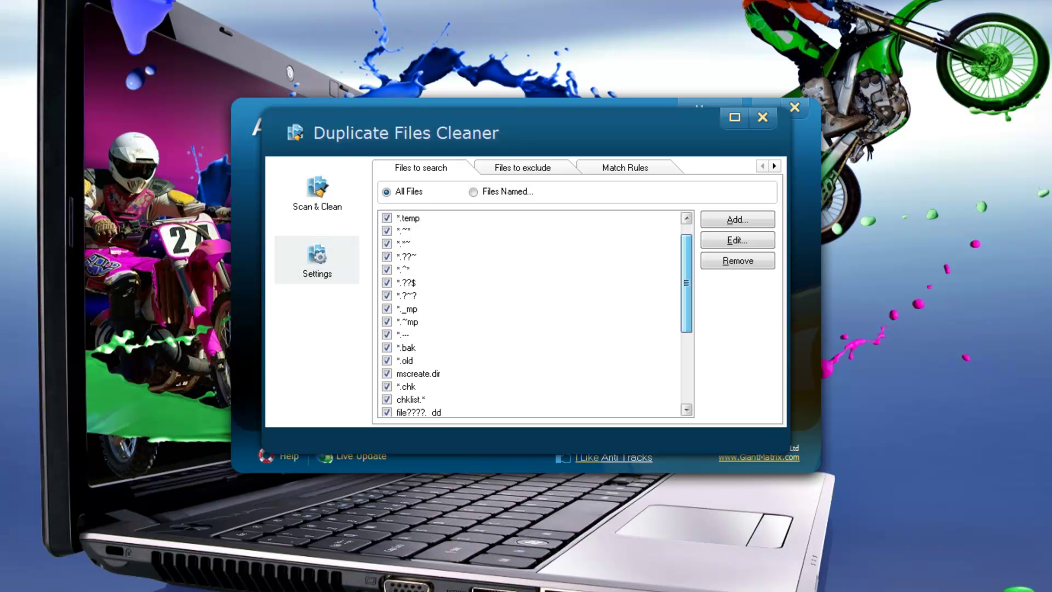
scroll(528, 313, down, 1)
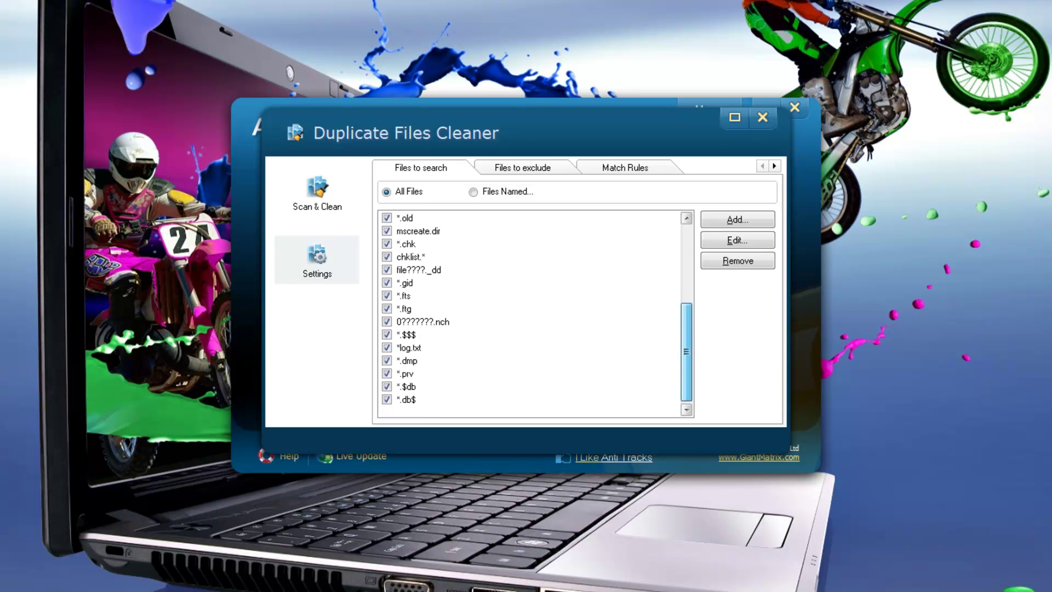
scroll(529, 313, up, 4)
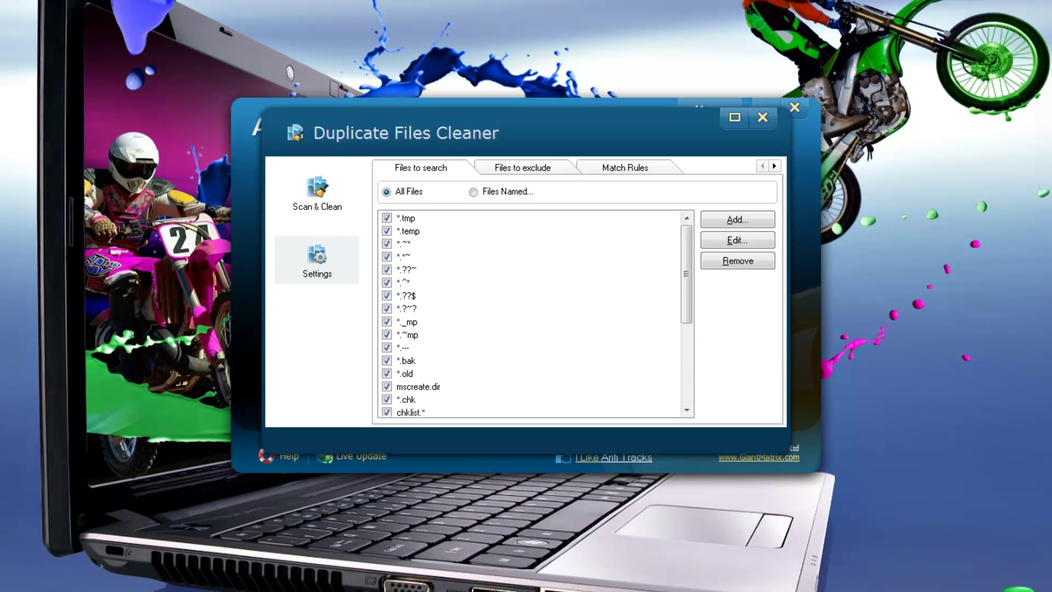
click(522, 168)
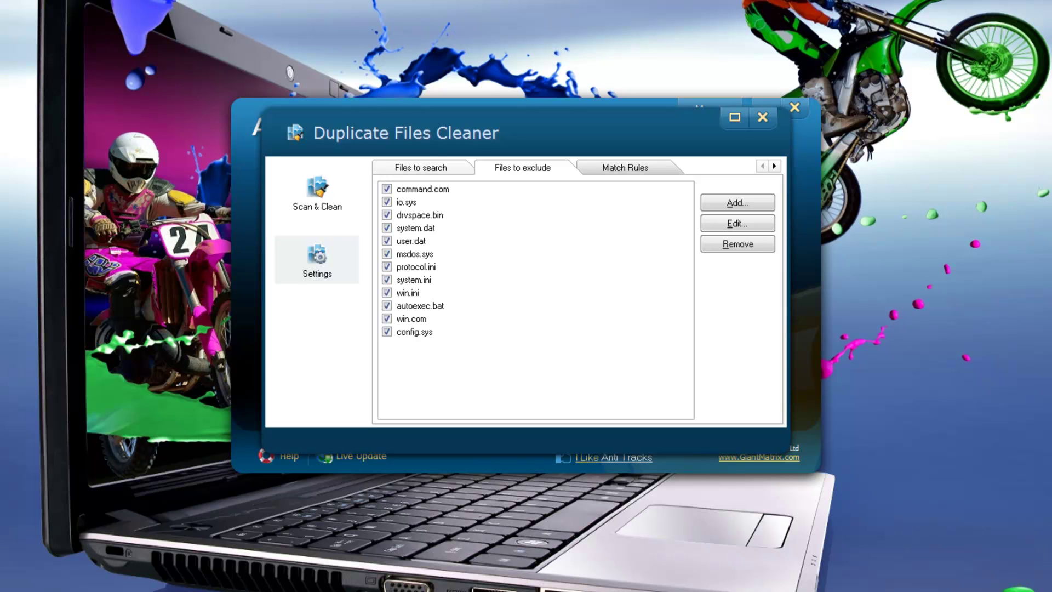
click(625, 168)
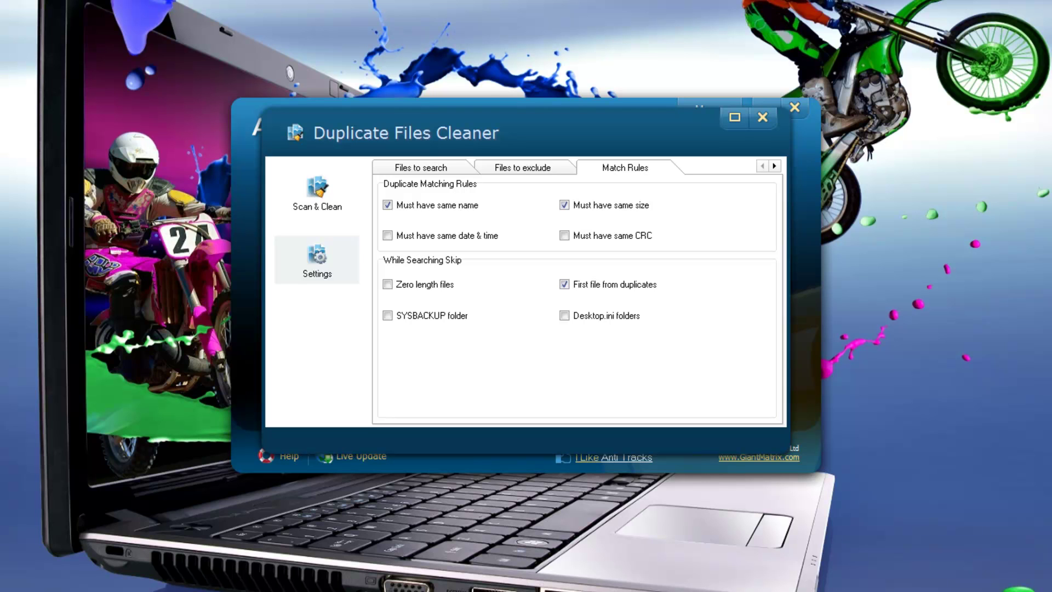
click(774, 166)
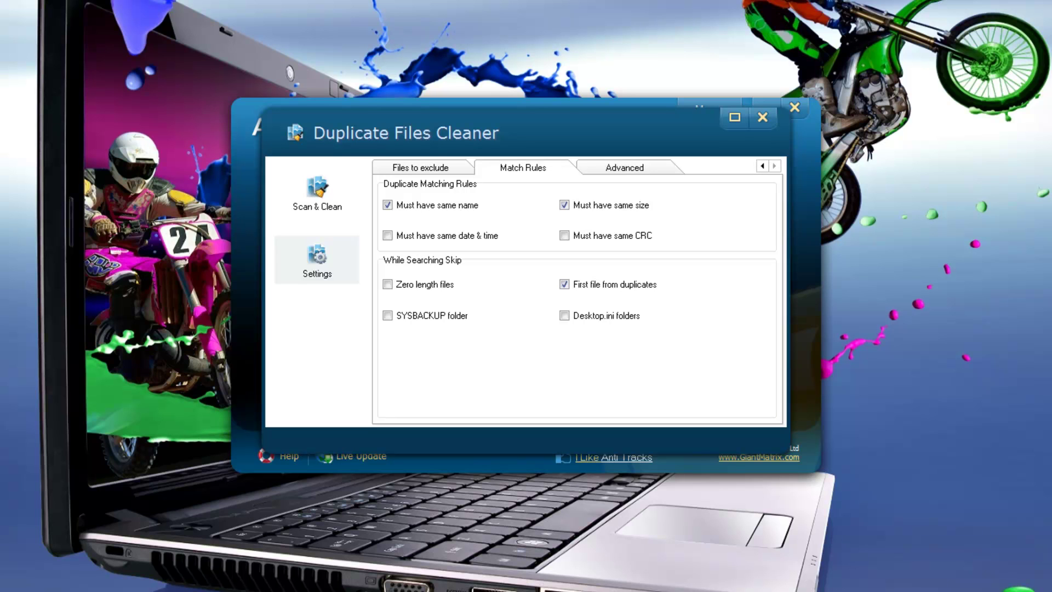
click(624, 167)
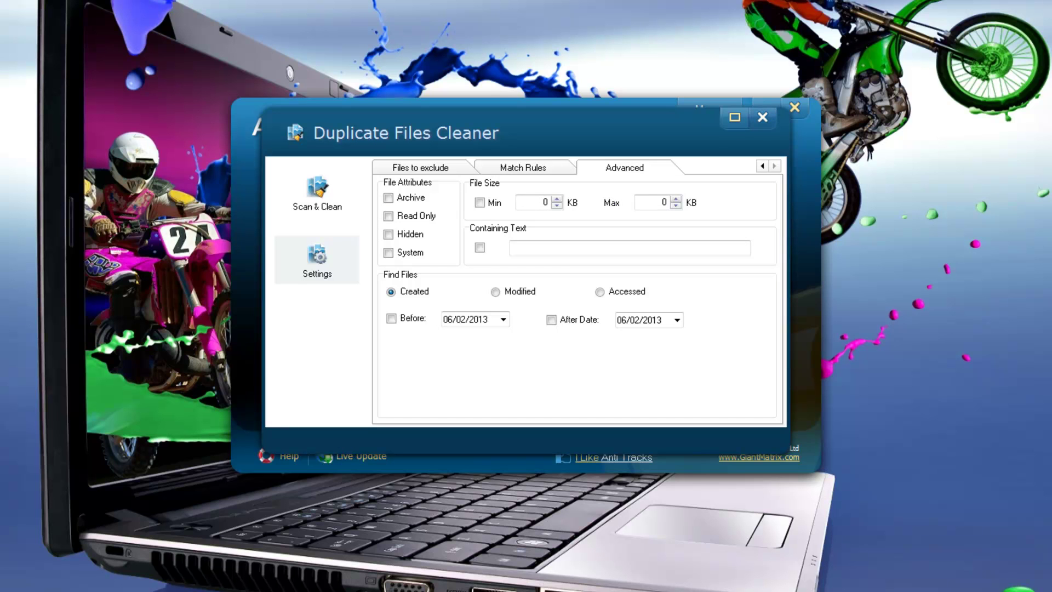
click(762, 117)
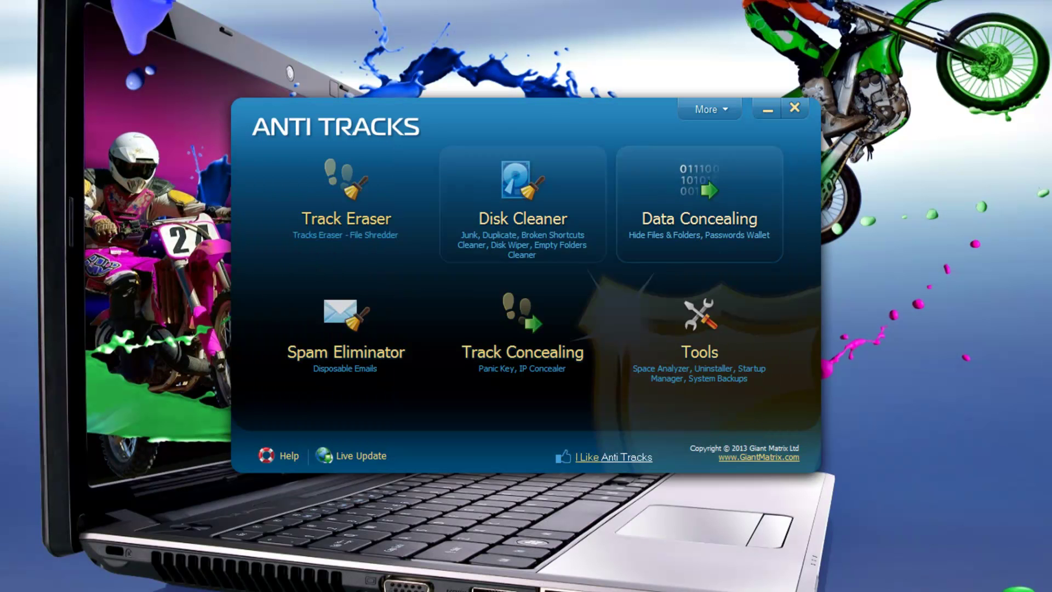
Open the Shortcuts Cleaner from the Disk Cleaner tools and check which drive types its settings discard
click(522, 219)
click(517, 293)
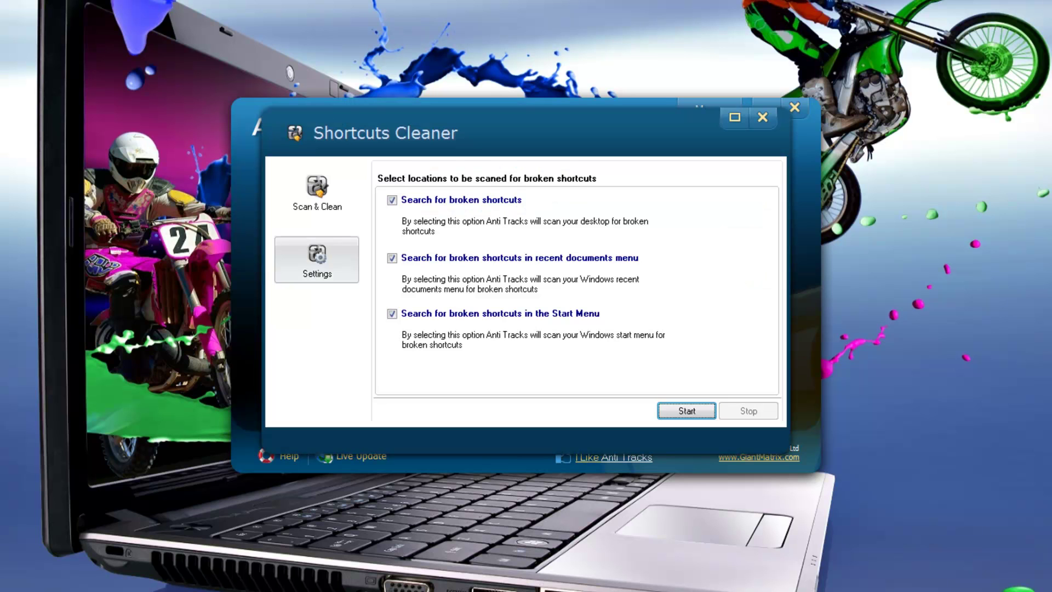
click(316, 260)
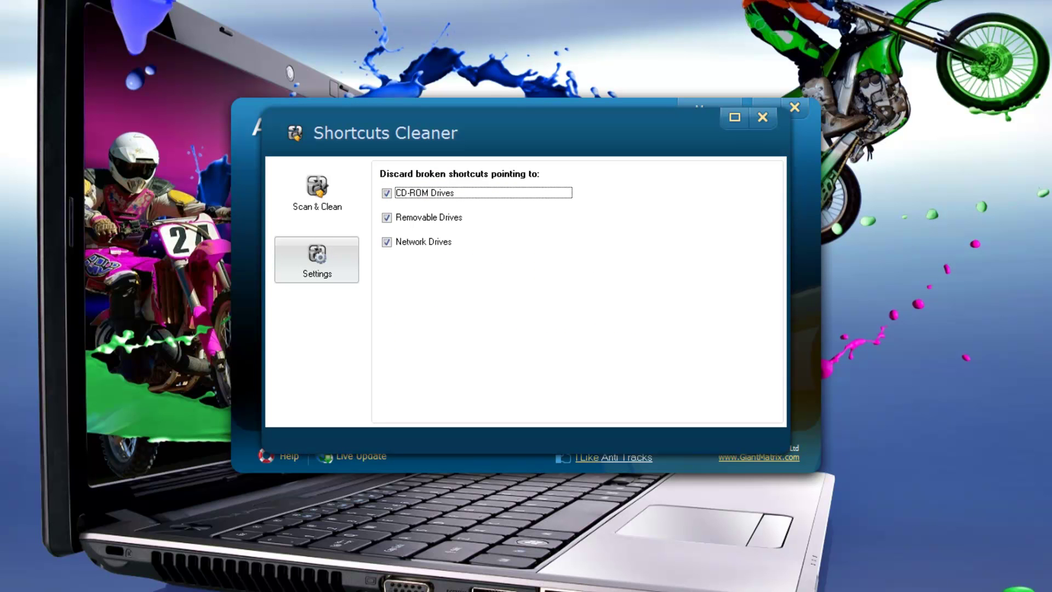
click(316, 193)
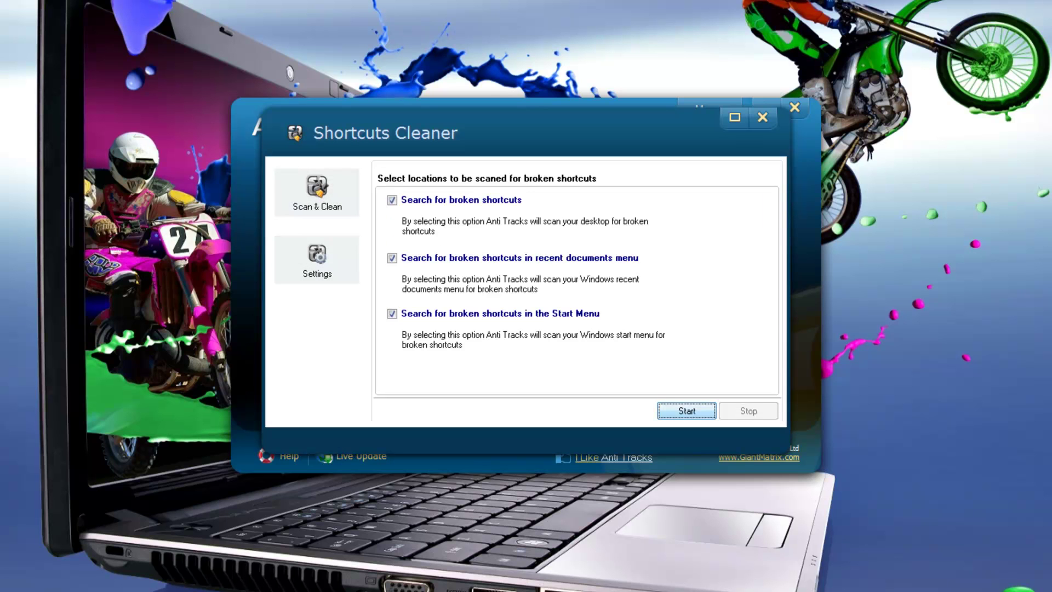
Scan the desktop, recent documents and Start Menu for broken shortcuts, and close the Shortcuts Cleaner without erasing any
click(686, 411)
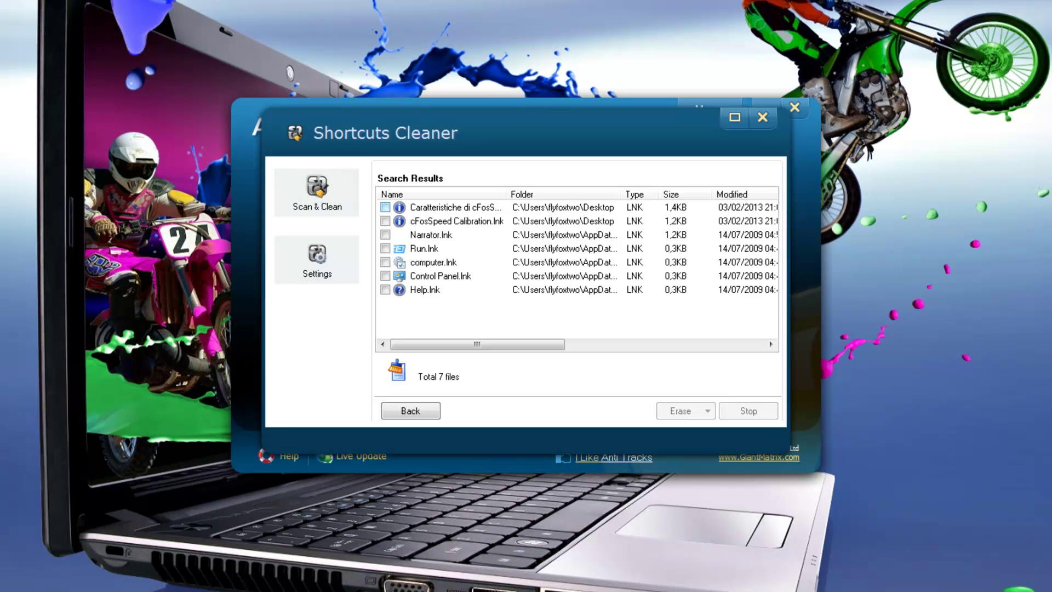
click(385, 207)
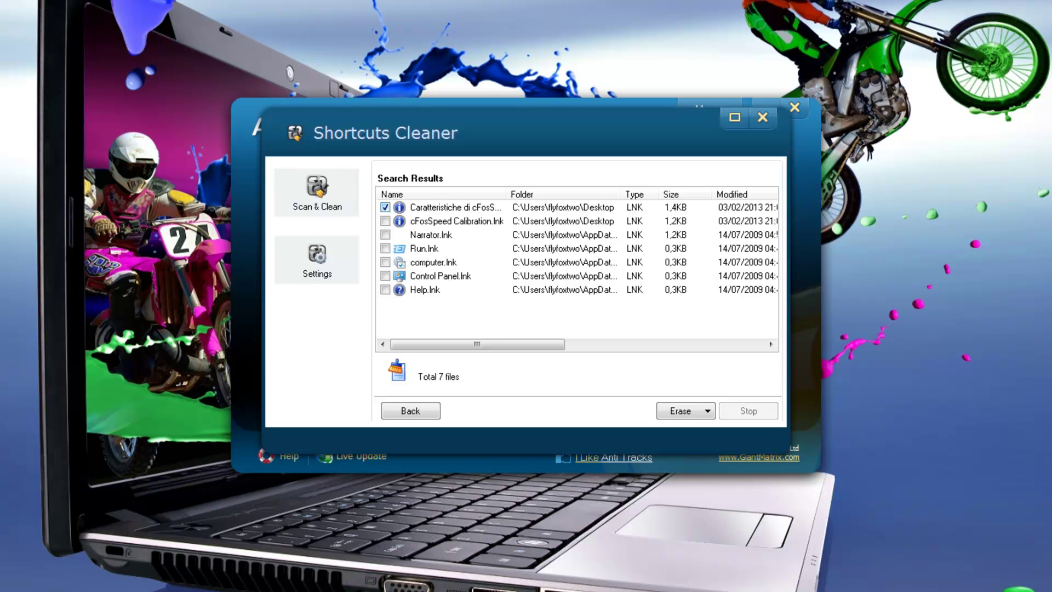
click(385, 207)
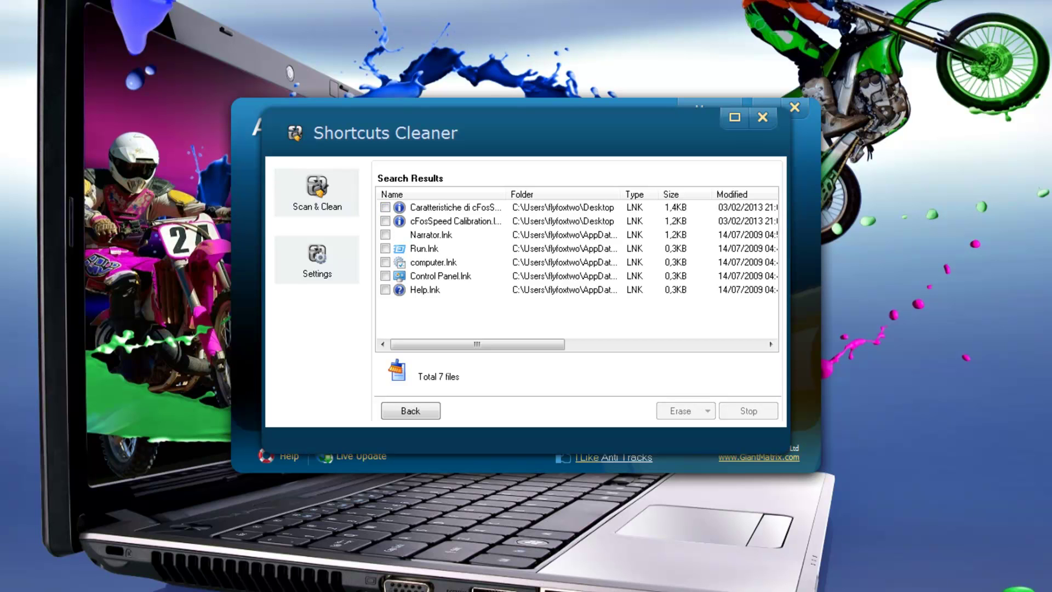
click(411, 410)
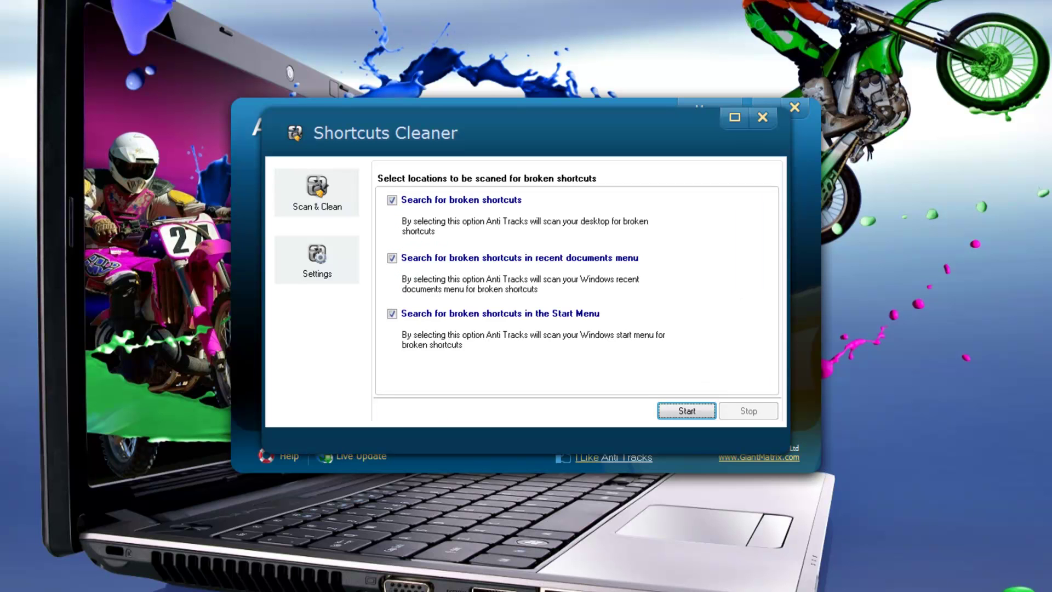
click(762, 116)
Open the Empty Folders Cleaner from the Disk Cleaner tools and scan Disco locale (C:) for empty folders
click(523, 210)
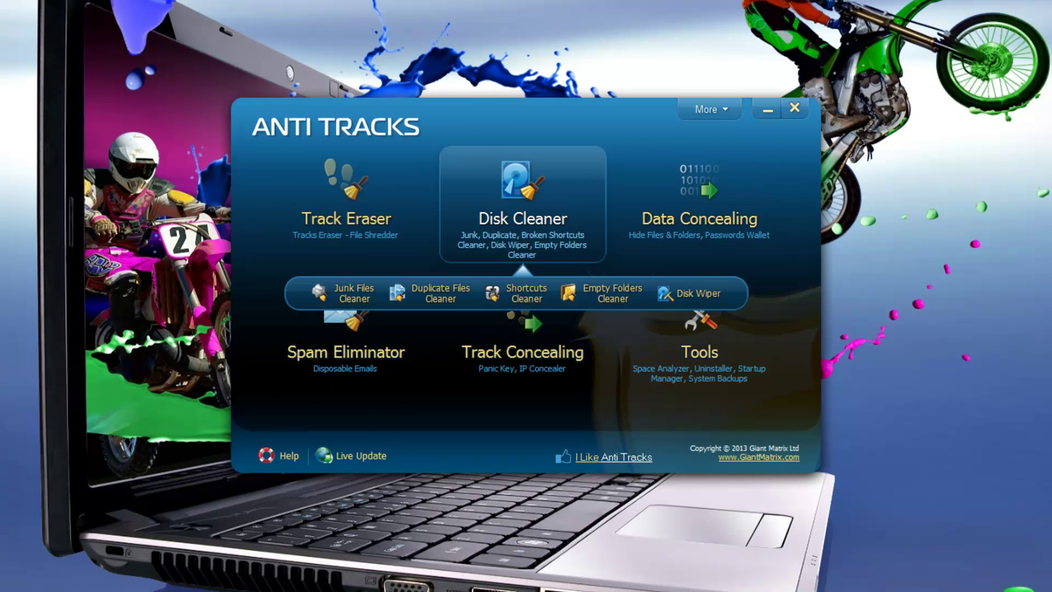
click(602, 293)
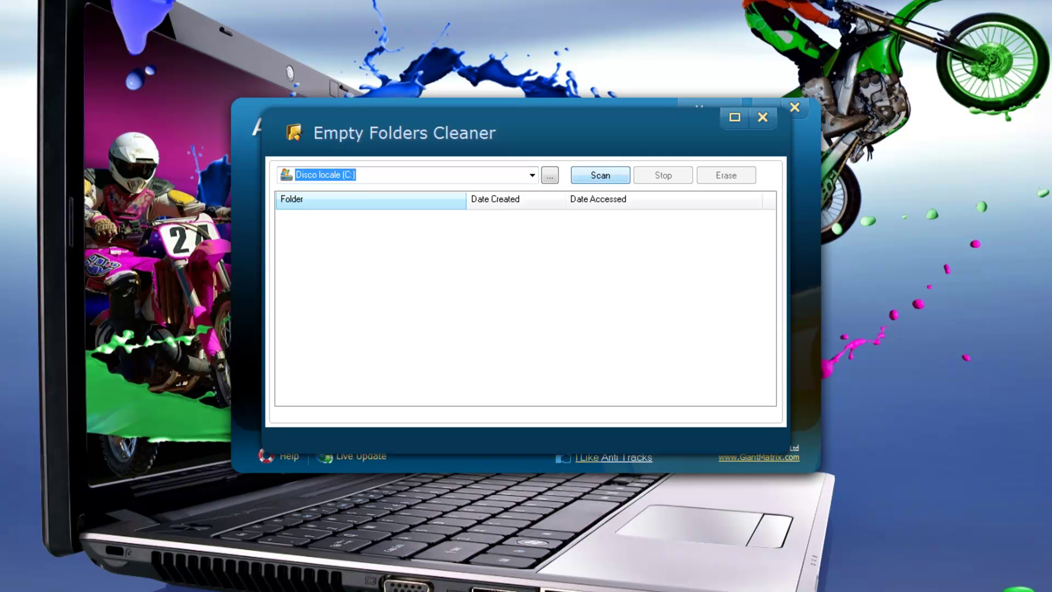
click(601, 175)
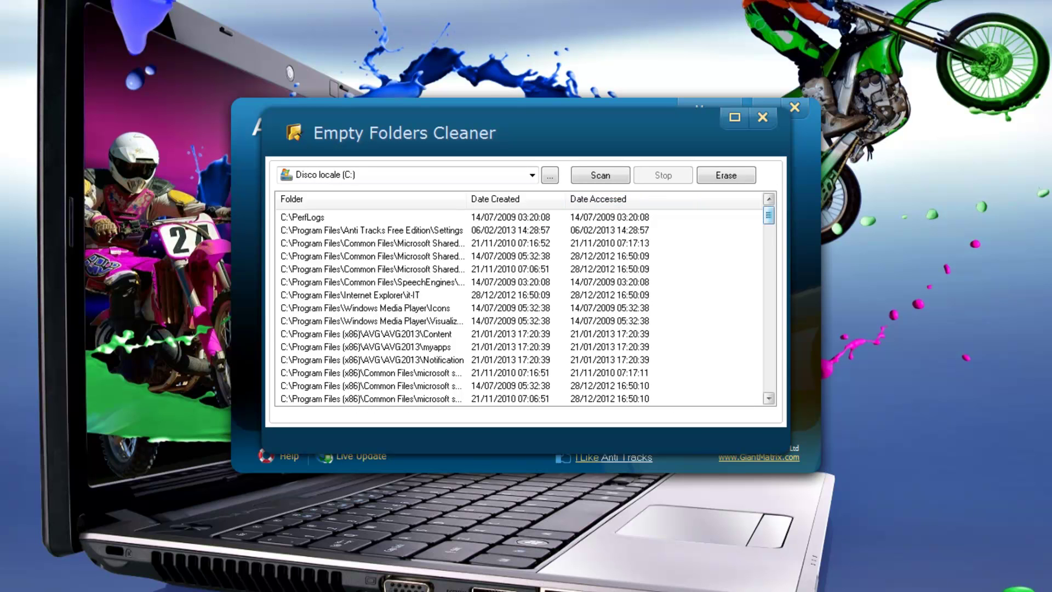
Review the full list of empty folders and close the Empty Folders Cleaner without erasing them
scroll(521, 306, down, 12)
scroll(520, 306, down, 20)
scroll(521, 306, down, 10)
scroll(520, 307, up, 20)
scroll(787, 190, up, 20)
click(762, 117)
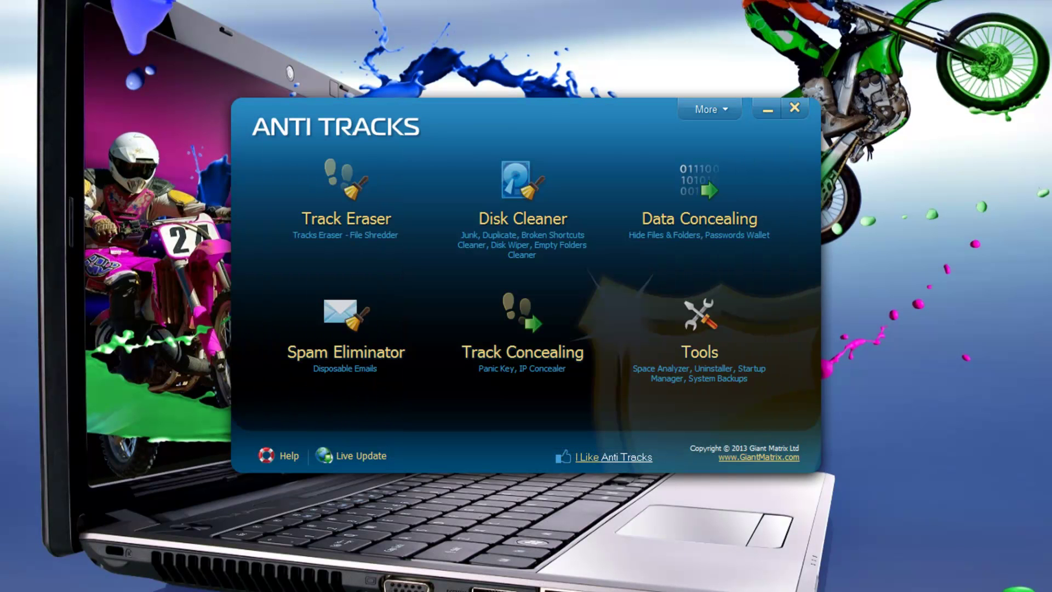
Open the Disk Wiper, examine its secure erasing algorithms and drive list, and close it without wiping
click(523, 213)
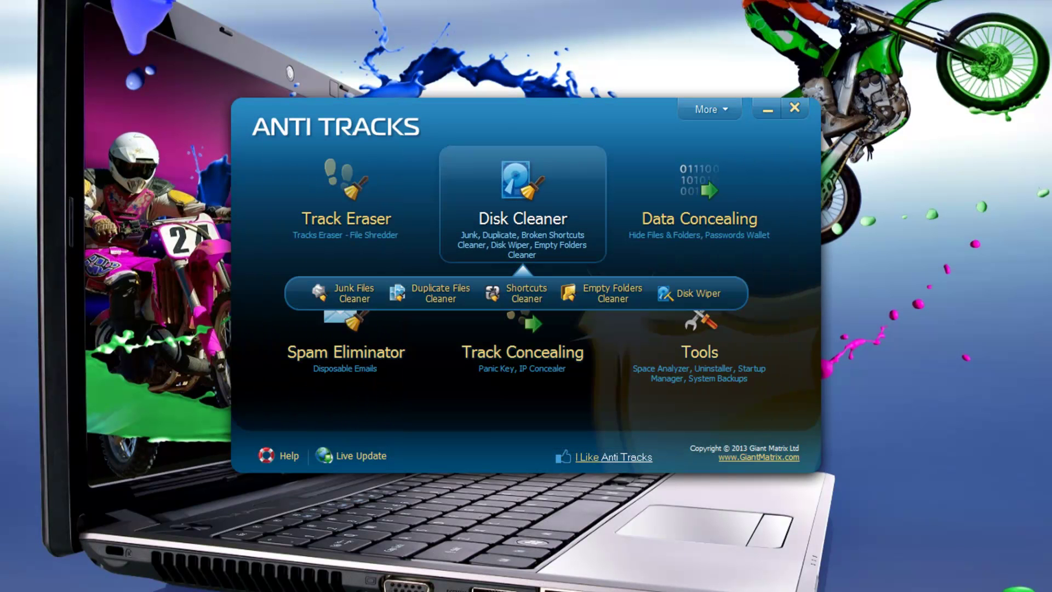
click(691, 293)
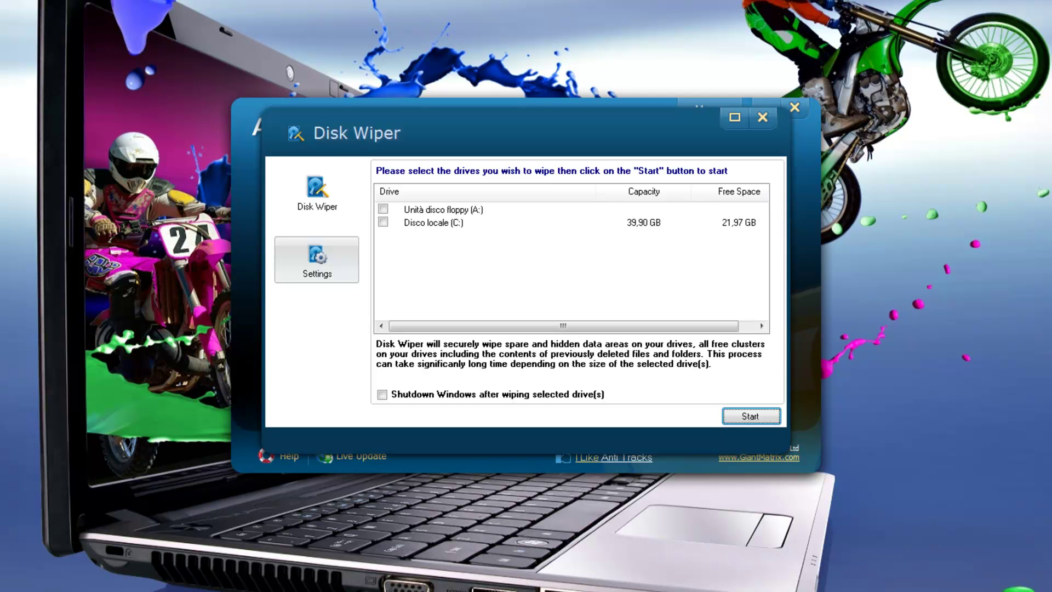
click(316, 259)
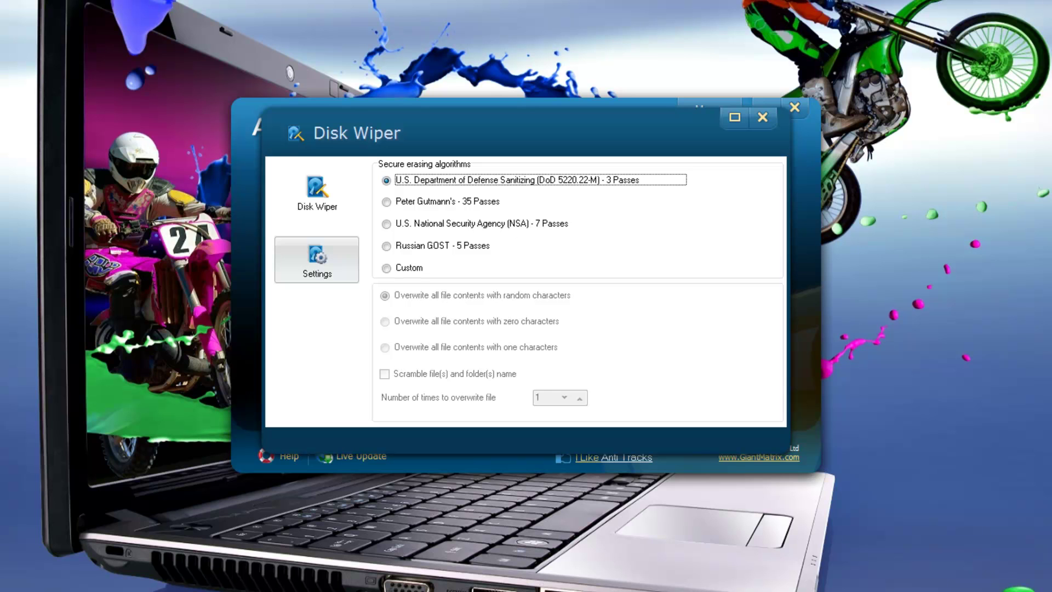
click(317, 192)
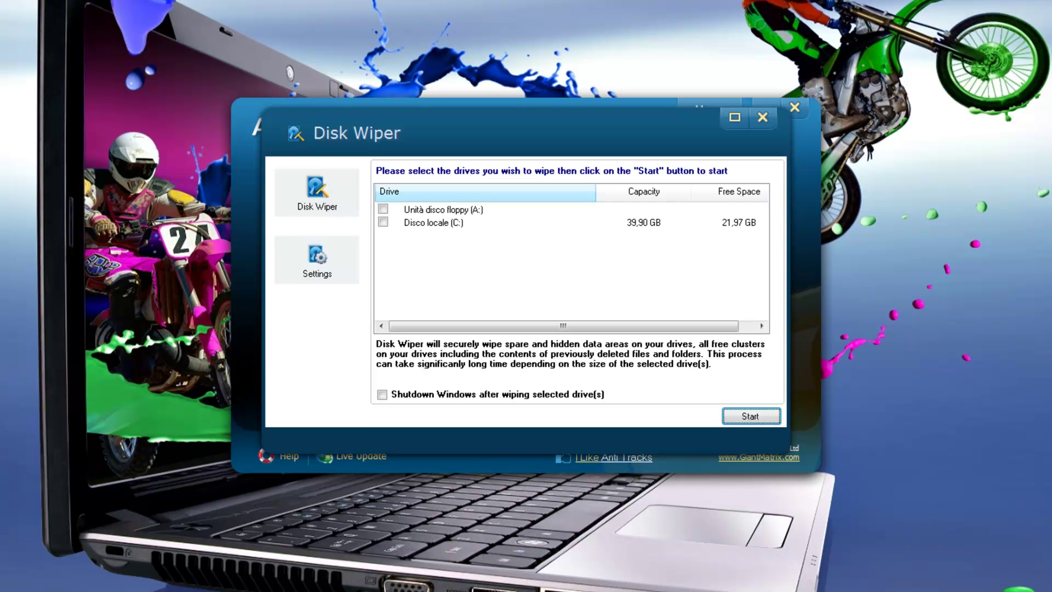
click(762, 117)
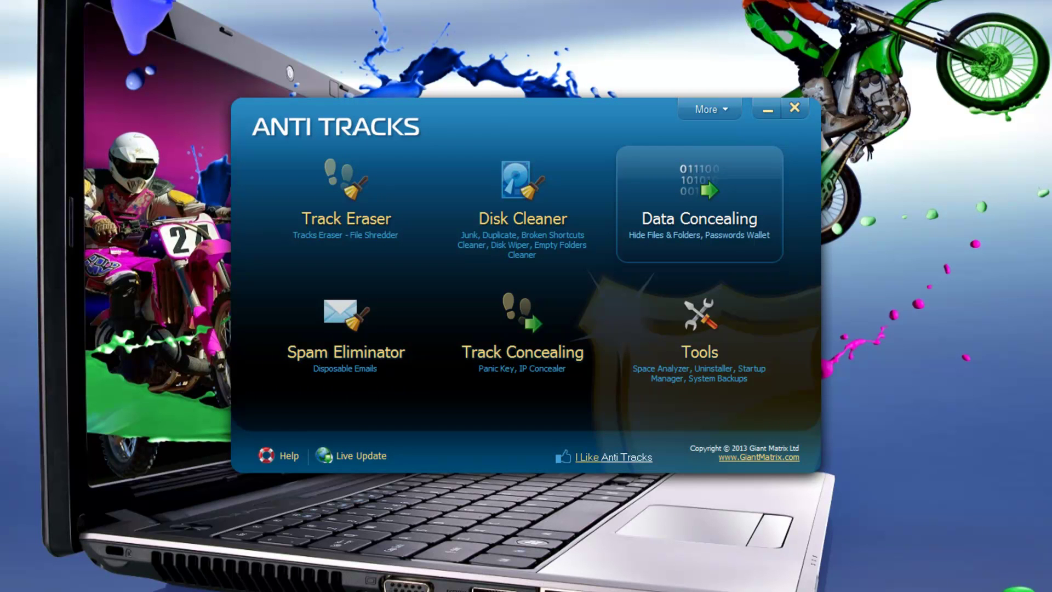
Open Hide Files & Folders from Data Concealing and add the desktop shortcut Caratteristiche di cFosSpeed to the files to hide
click(699, 205)
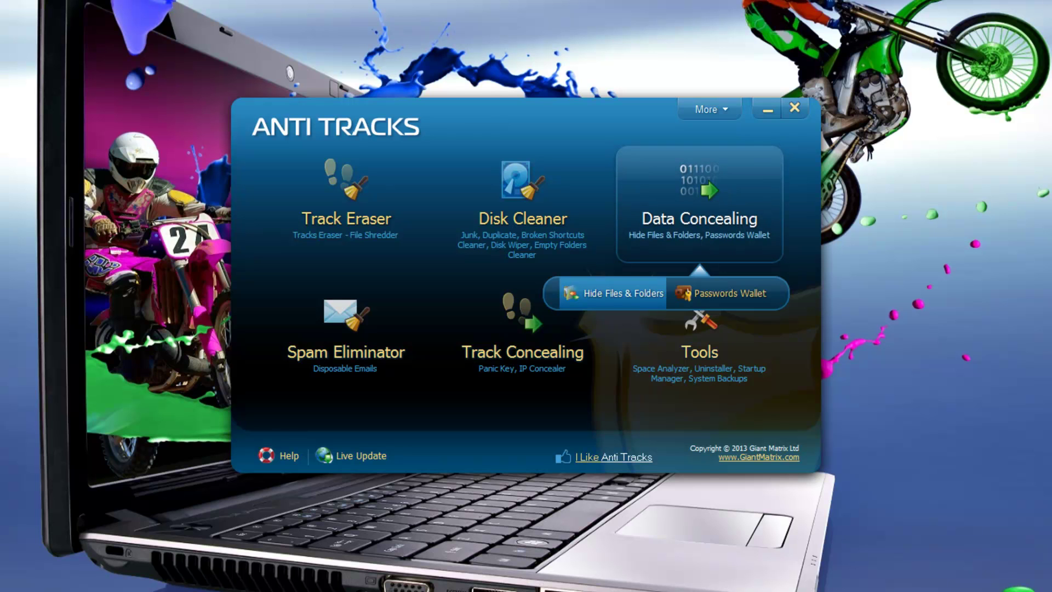
click(614, 293)
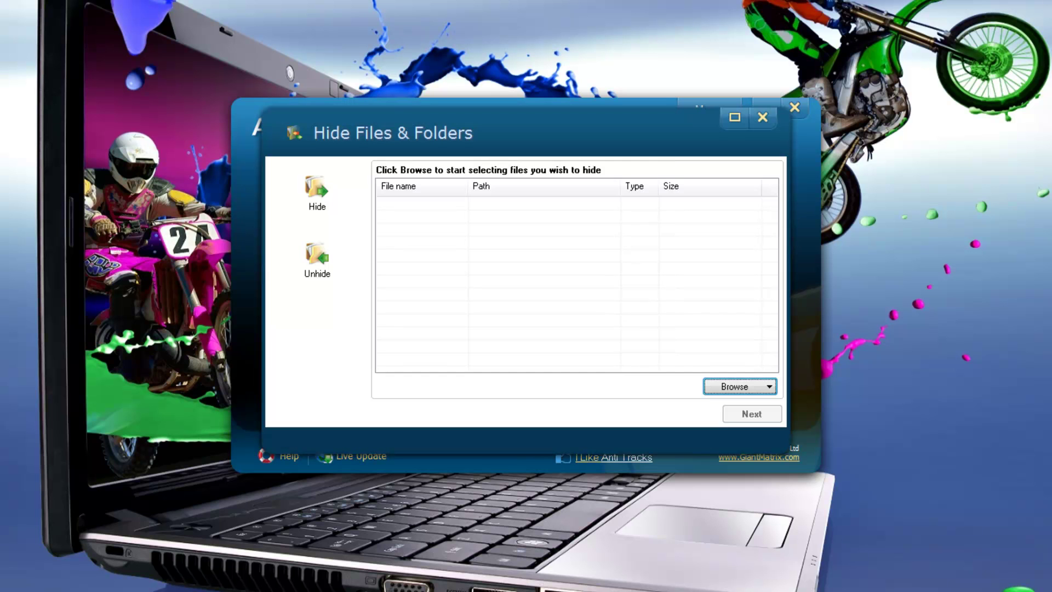
click(740, 386)
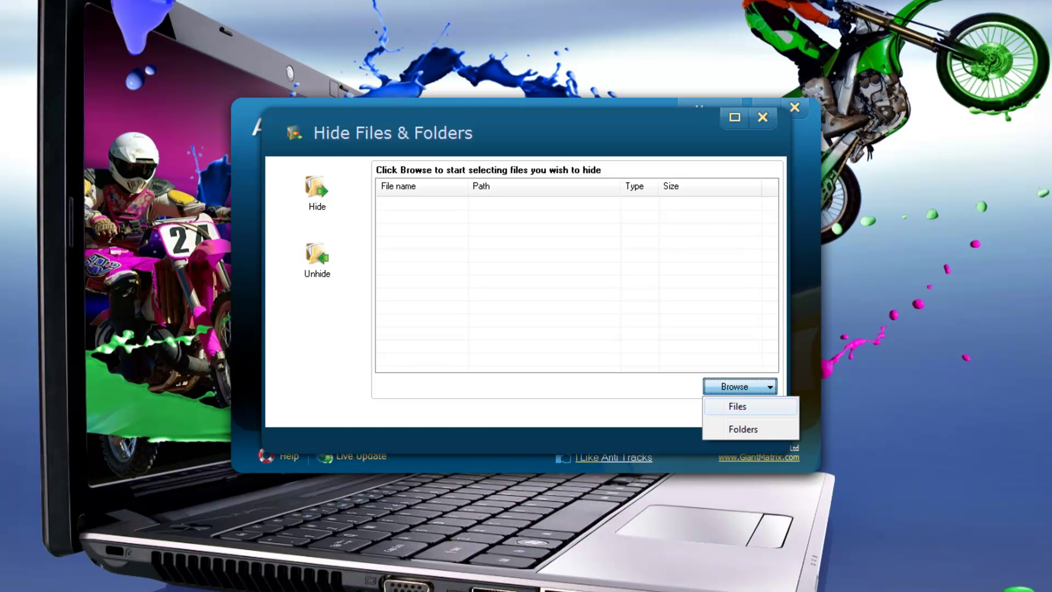
click(737, 406)
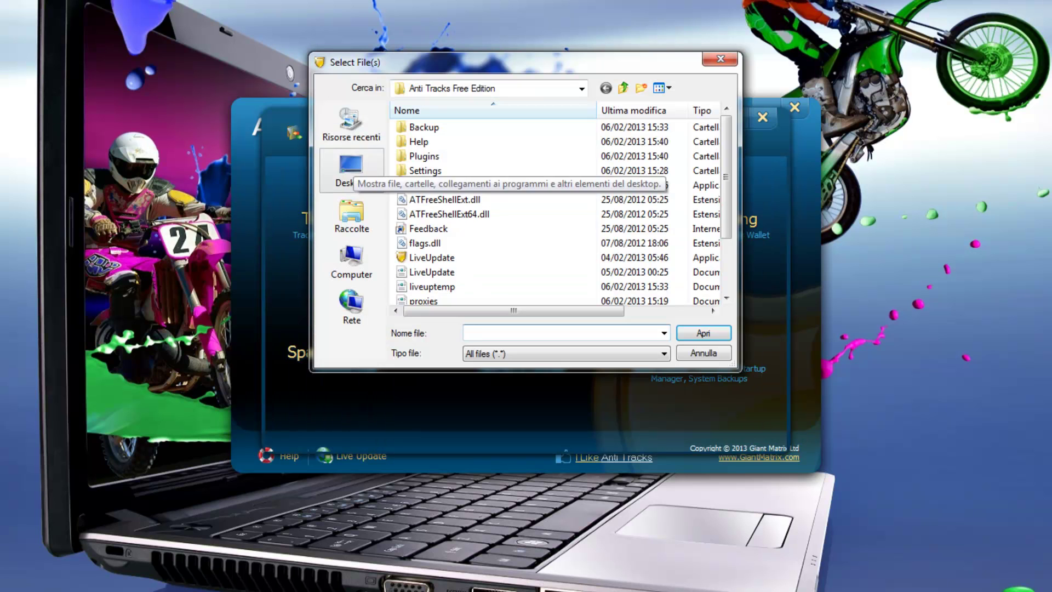
click(351, 167)
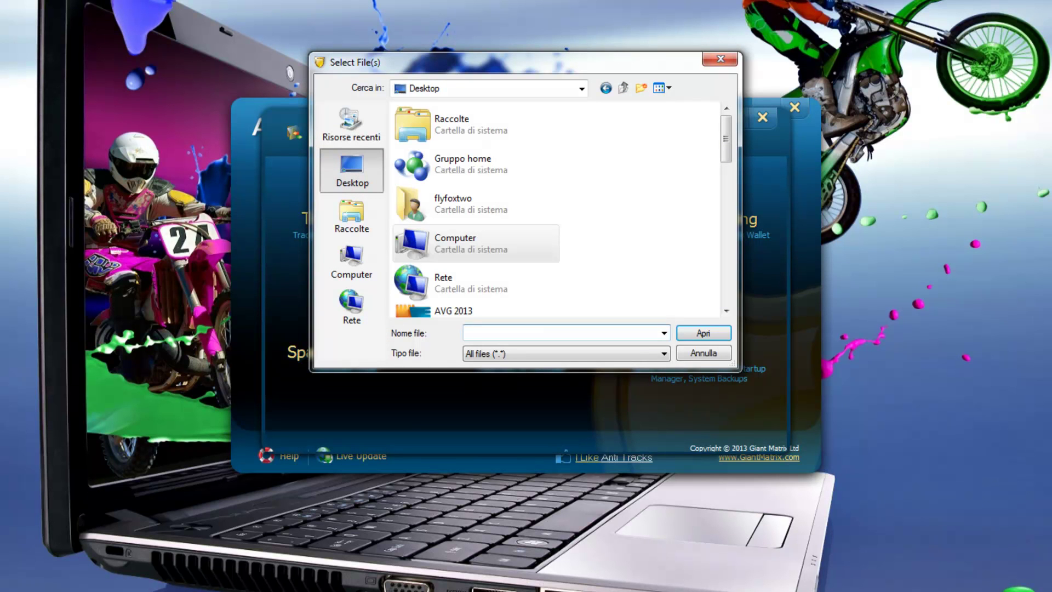
drag(726, 139, 726, 209)
scroll(726, 219, down, 5)
scroll(563, 209, down, 4)
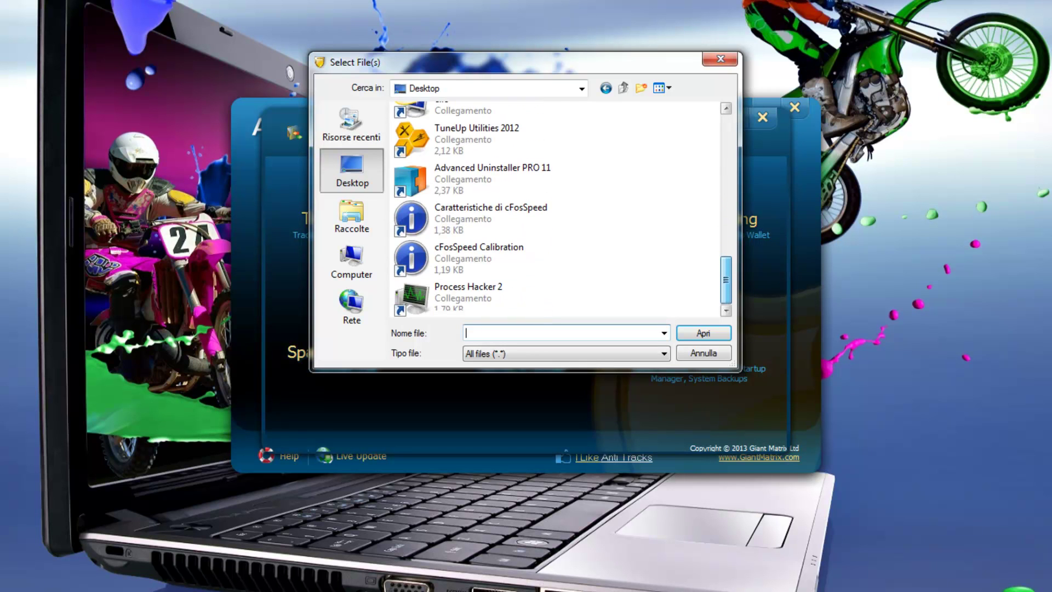
click(489, 220)
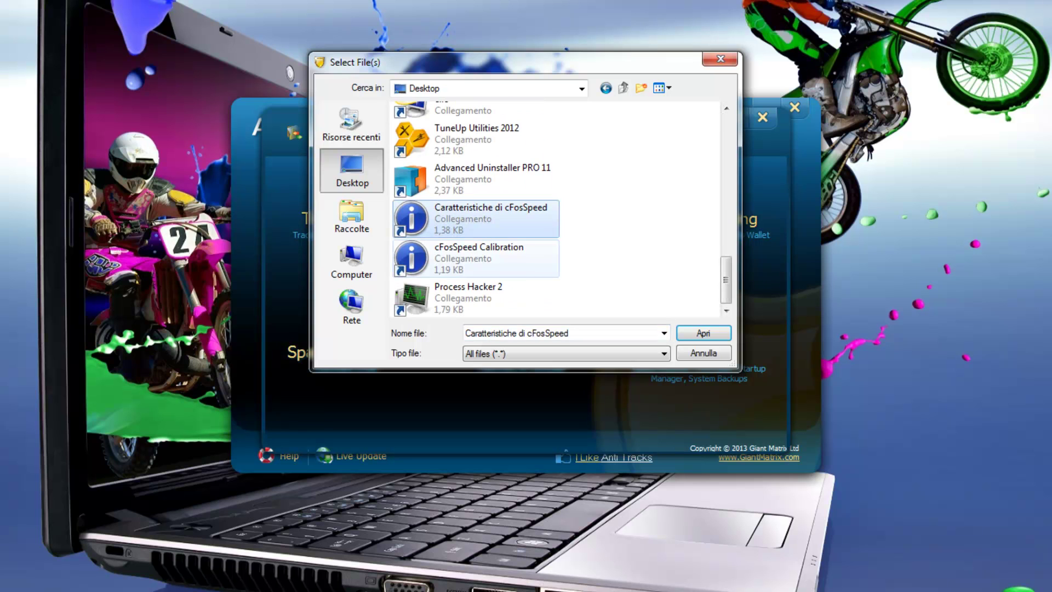
key(Tab)
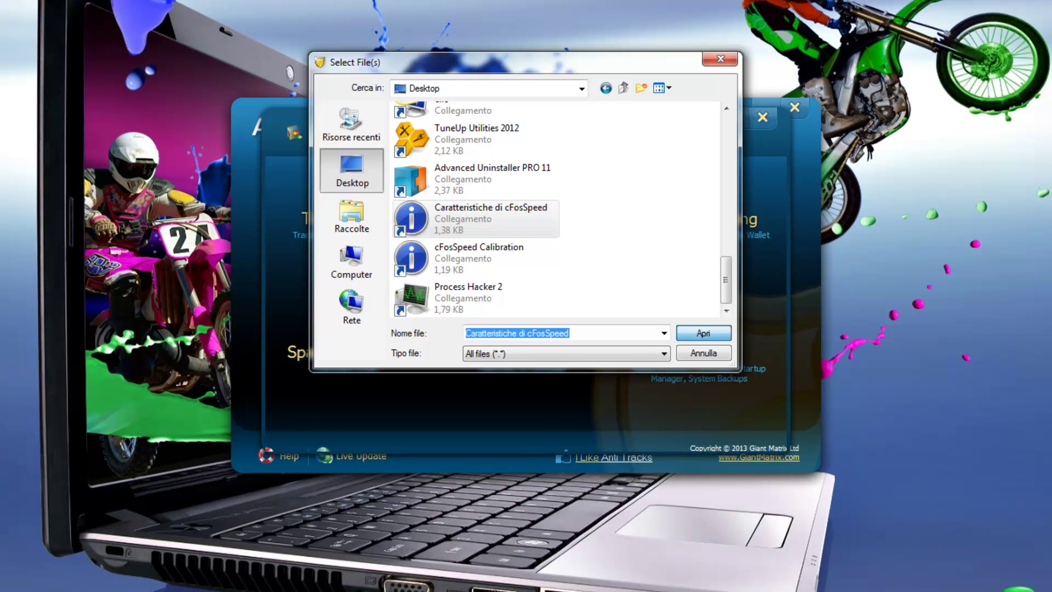
key(Return)
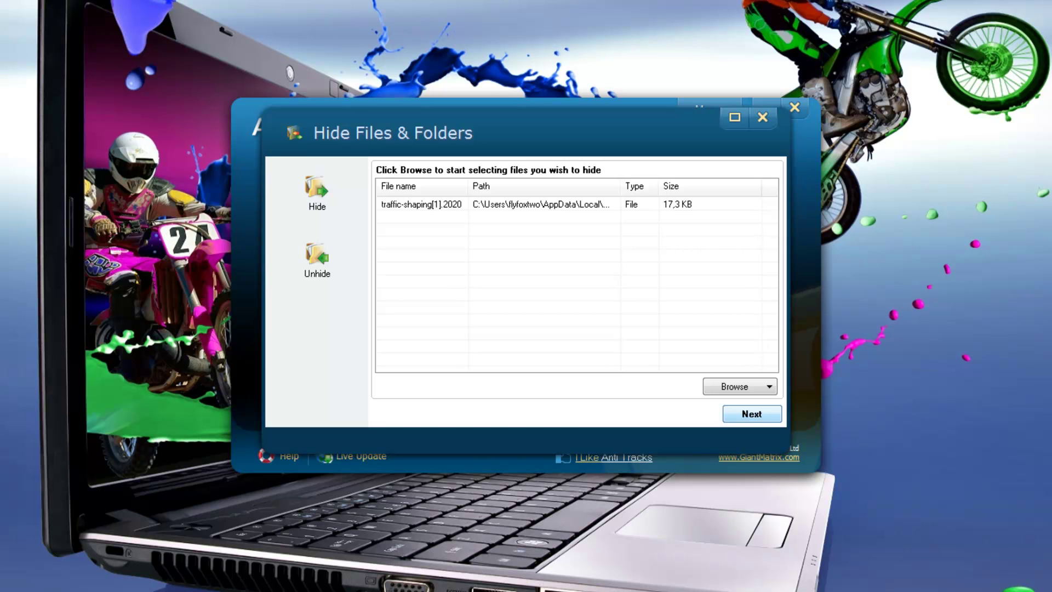
Enable Encrypt Files and Folders, review the encryption algorithms keeping Blowfish, and close Hide Files & Folders without hiding the file
click(751, 414)
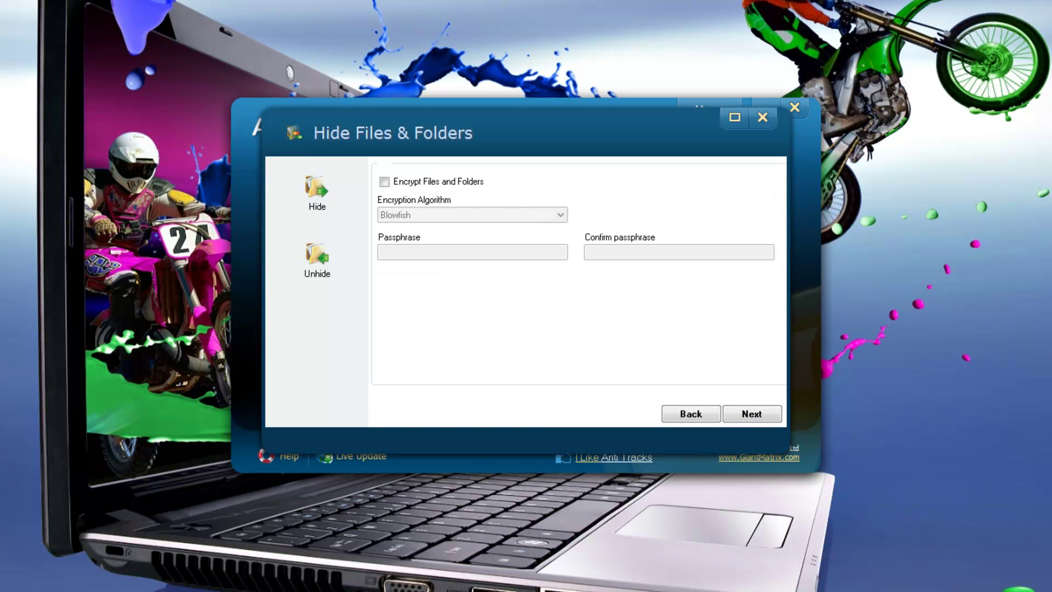
click(385, 181)
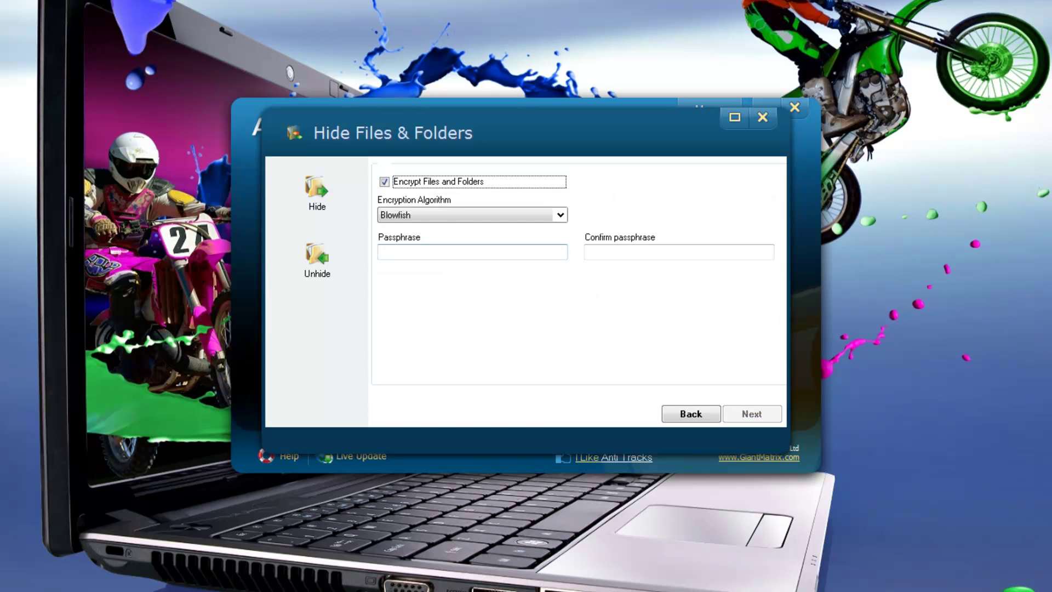
click(560, 215)
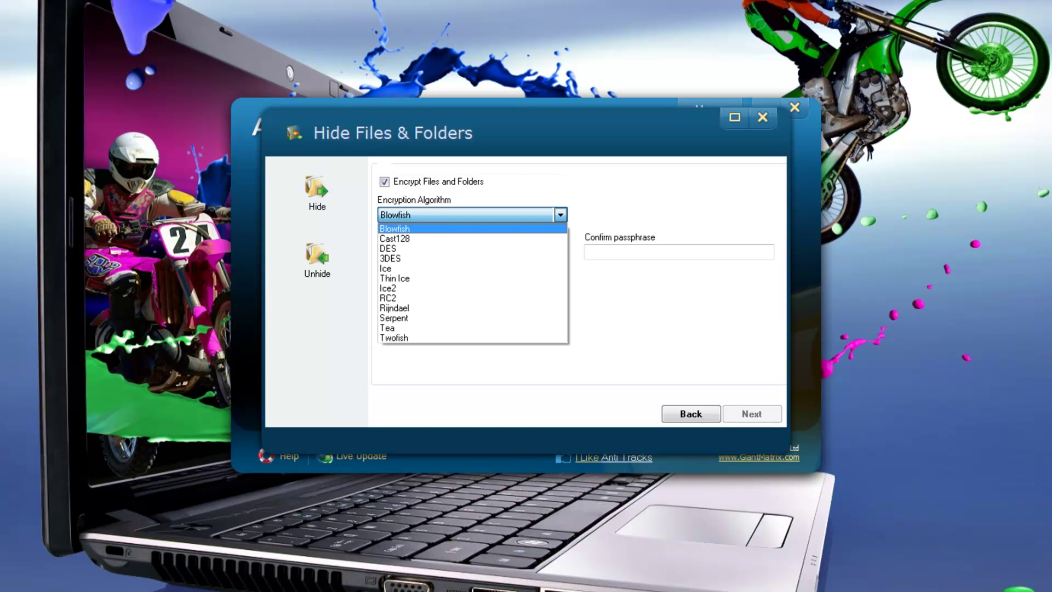
key(Down)
key(Down)
key(Down)
key(Down)
key(Down)
key(Down)
key(Down)
key(Down)
key(Down)
key(Down)
key(Down)
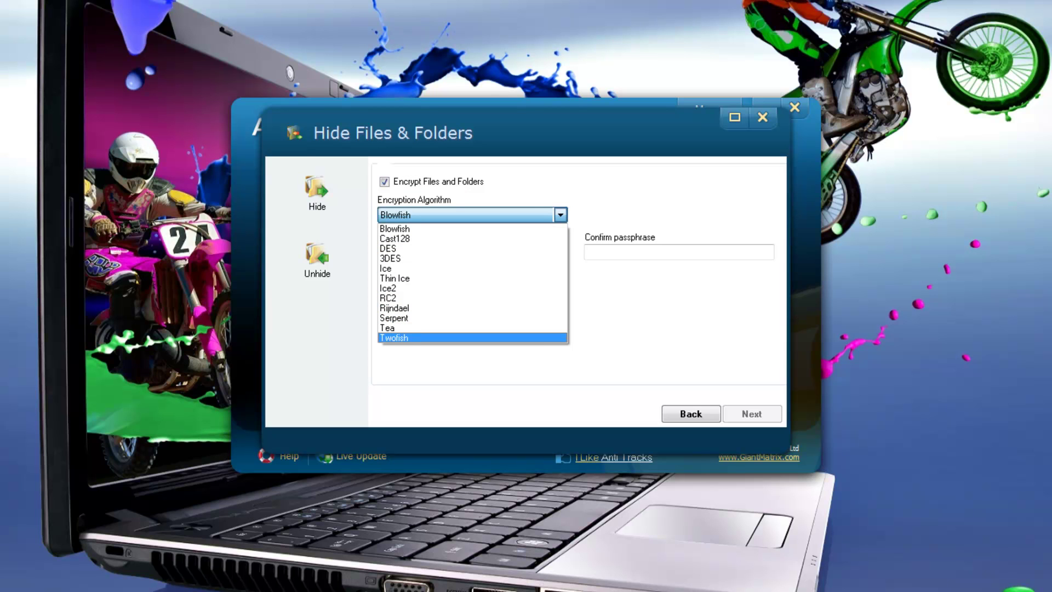
key(Up)
key(Up)
key(Up)
key(Up)
key(Up)
key(Up)
key(Up)
key(Up)
key(Up)
key(Up)
key(Up)
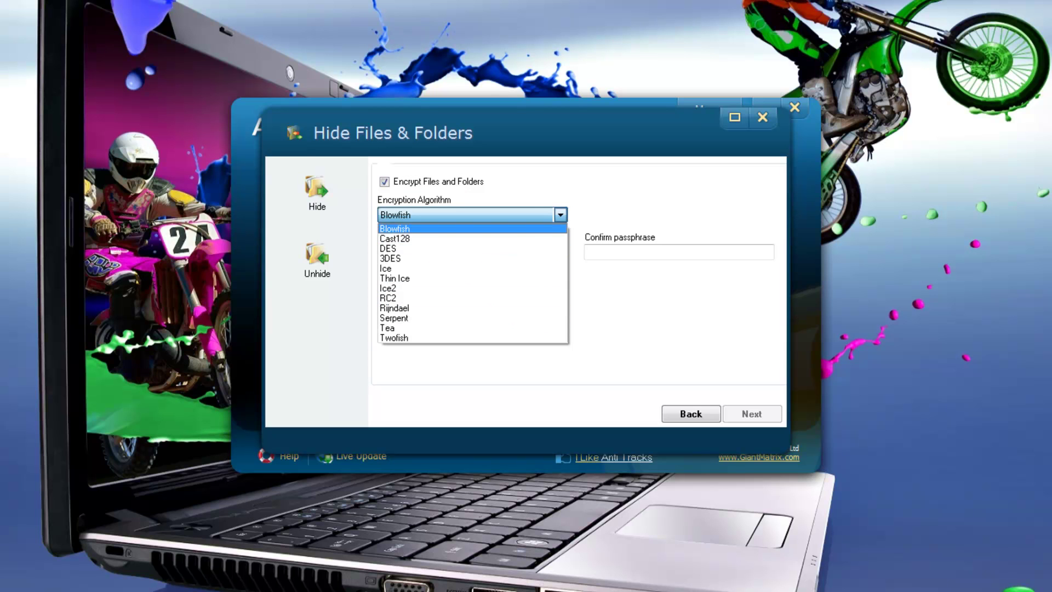
key(Return)
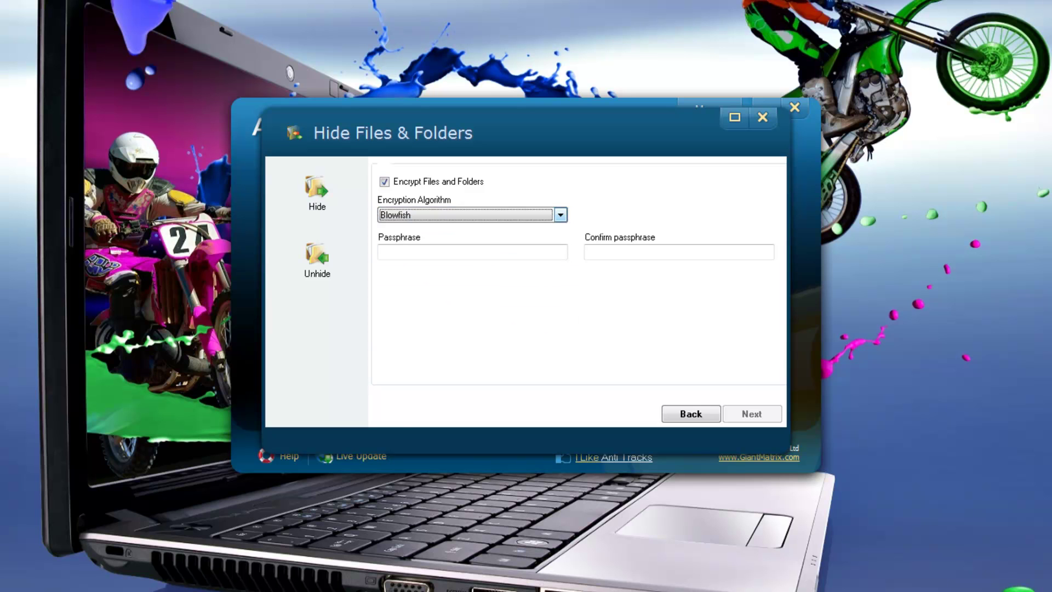
click(691, 414)
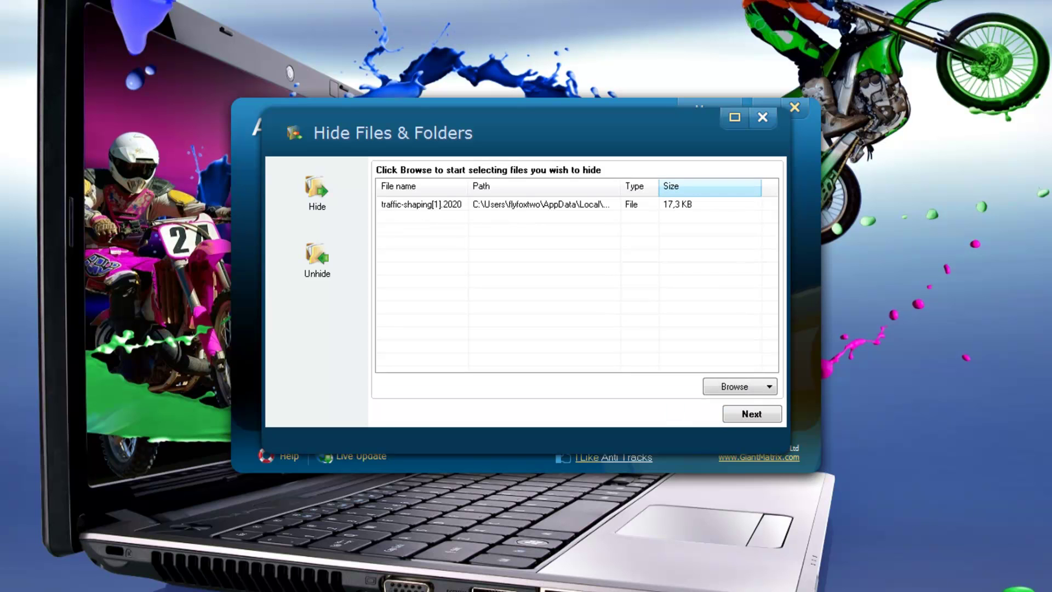
click(761, 117)
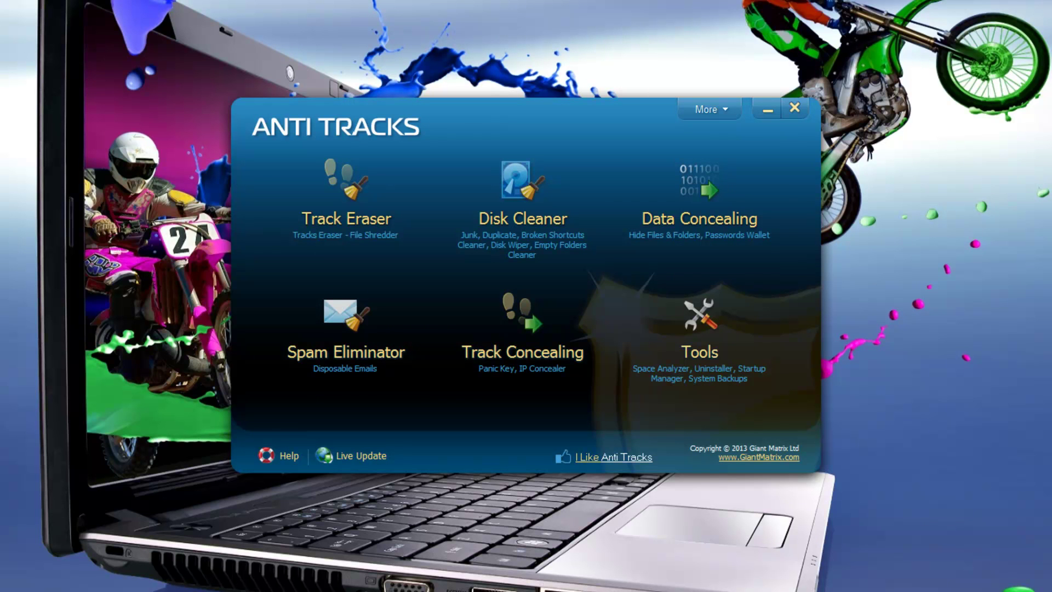
Open the Passwords Wallet from Data Concealing, view its Add Category form, and close the wallet without adding anything
click(699, 211)
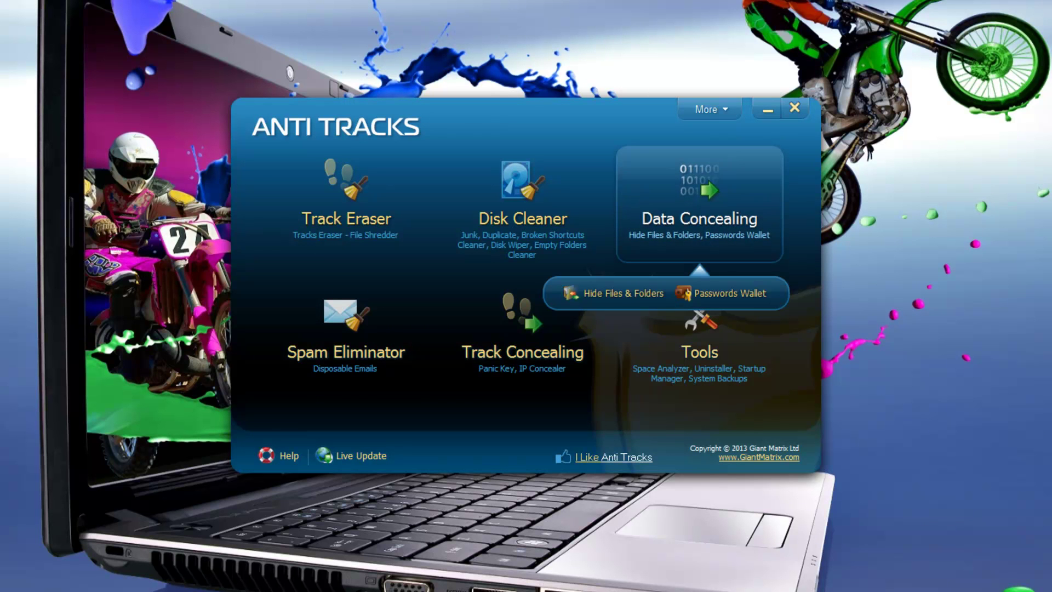
click(723, 293)
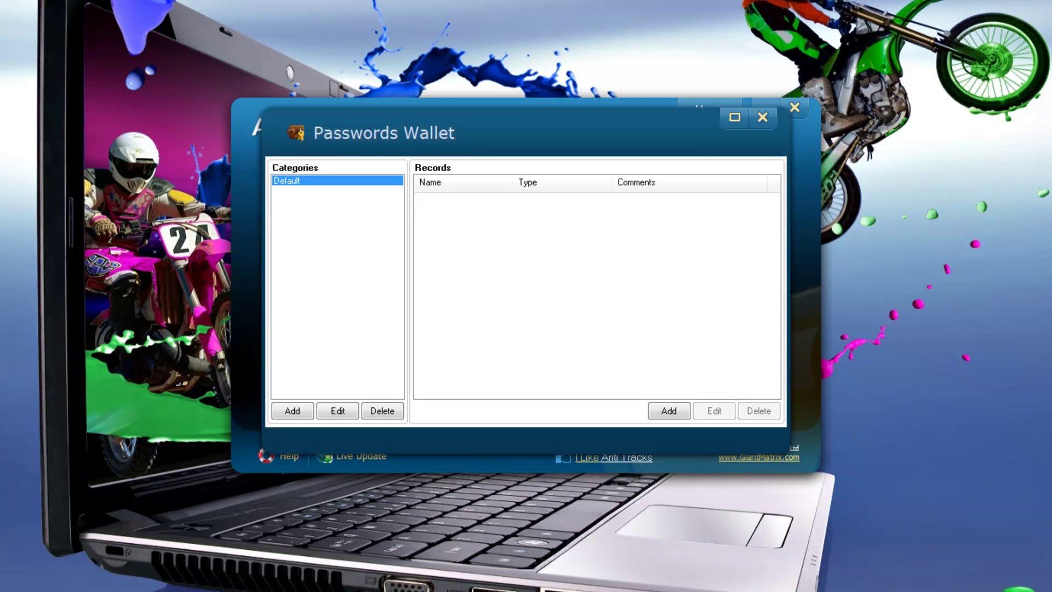
click(293, 411)
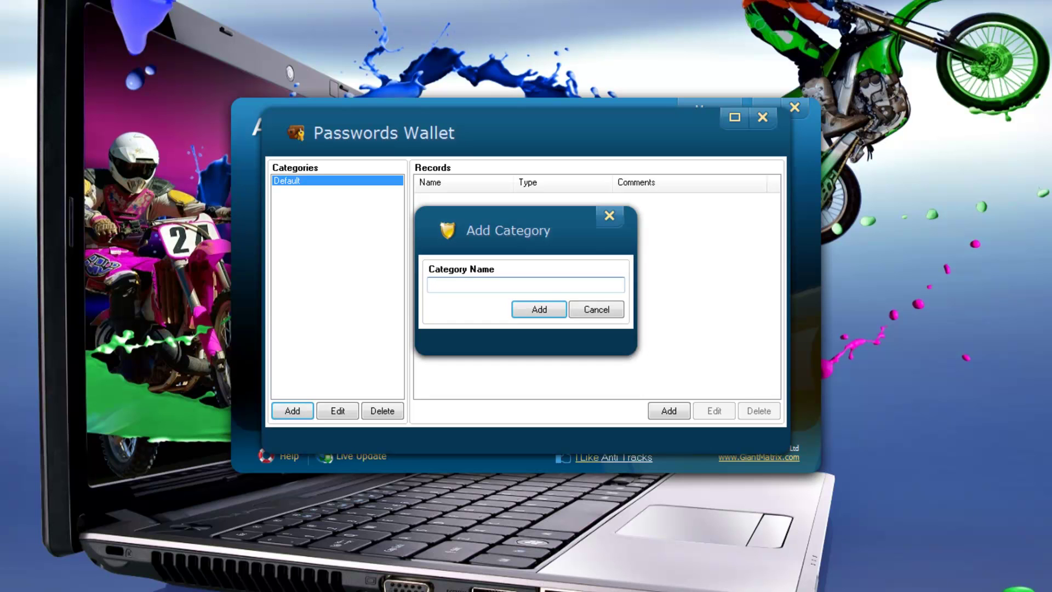
click(609, 215)
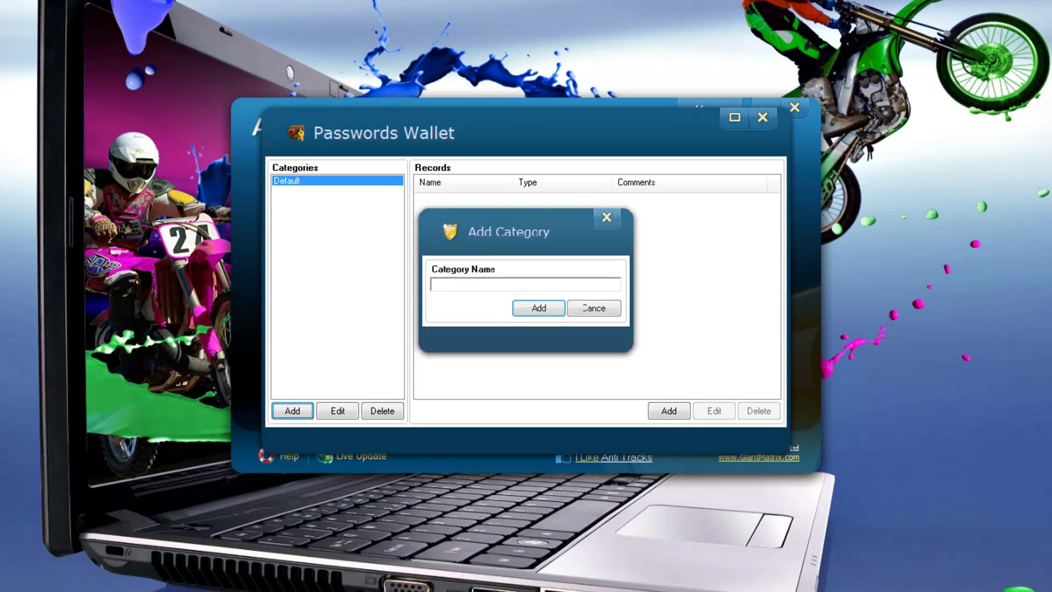
click(761, 117)
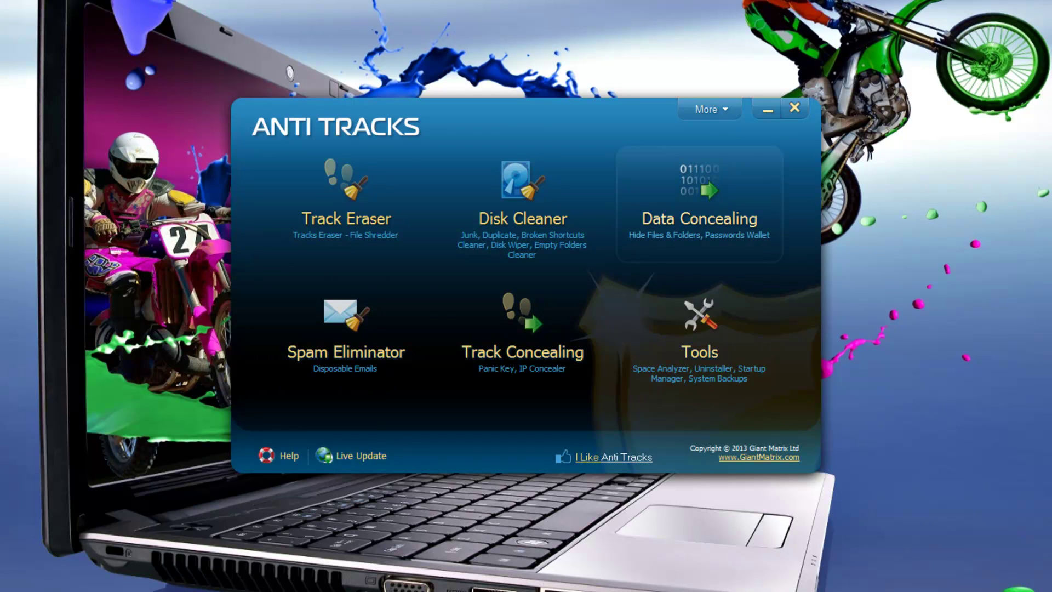
Open Disposable Emails from the Spam Eliminator, examine the expiry duration choices, and close it without creating an address
click(345, 337)
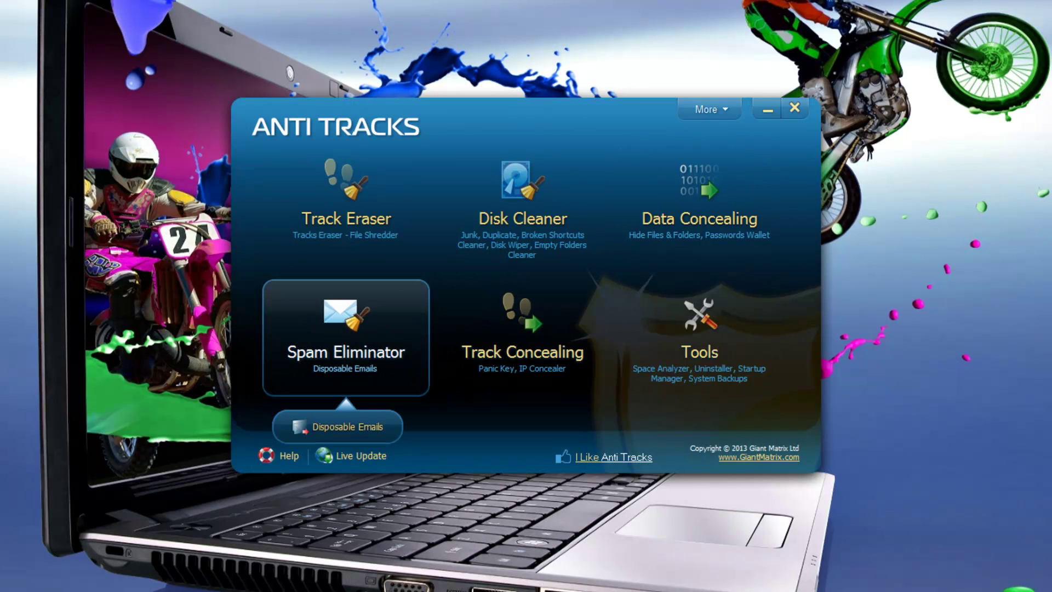
click(338, 427)
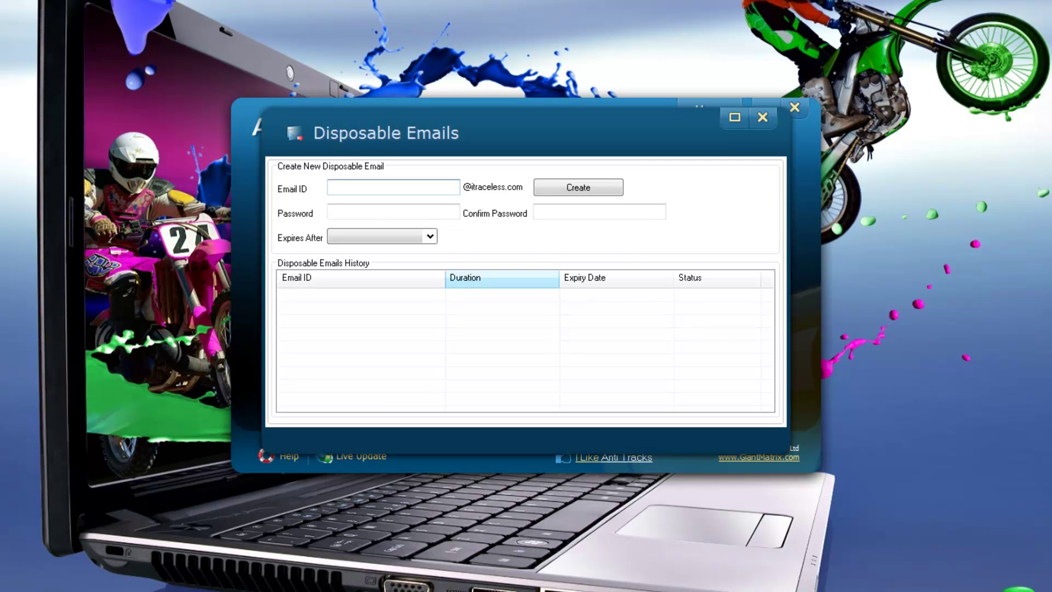
click(430, 236)
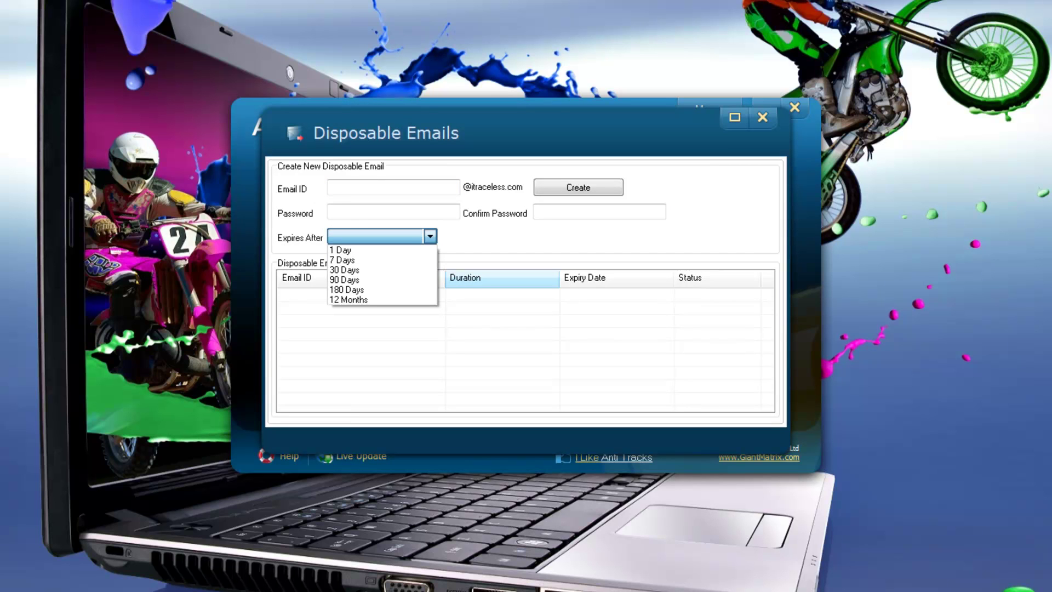
click(430, 237)
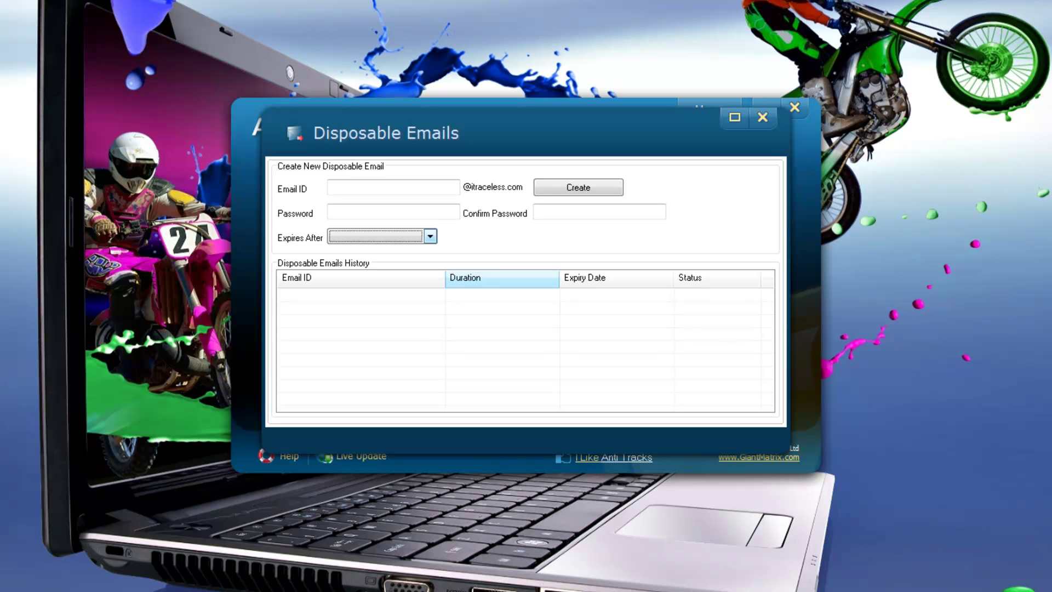
click(762, 118)
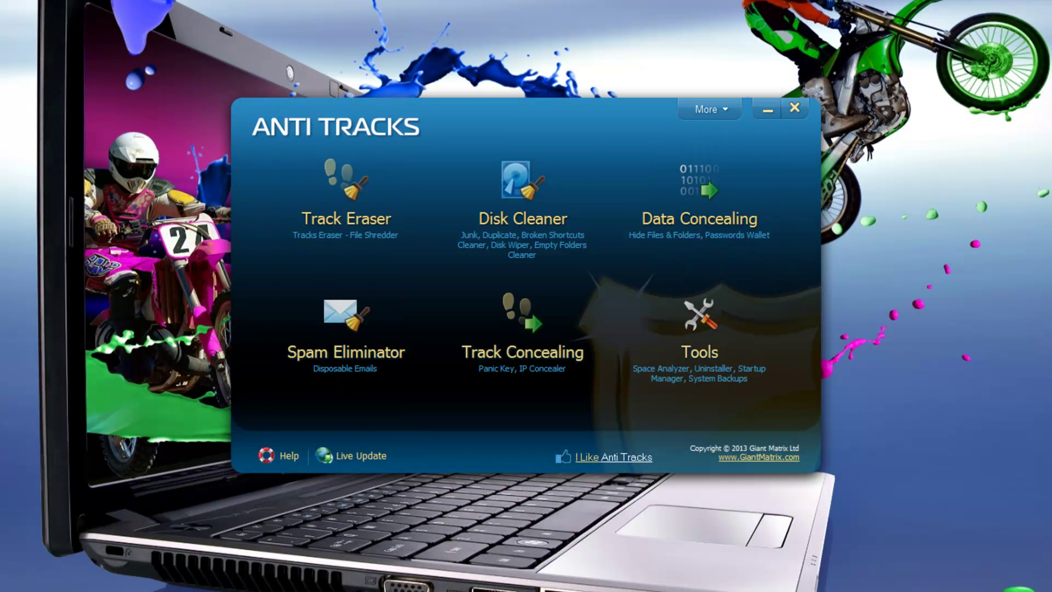
Open the Panic Key tool from Track Concealing, examine its window groups and shortcut settings, and close it
click(523, 338)
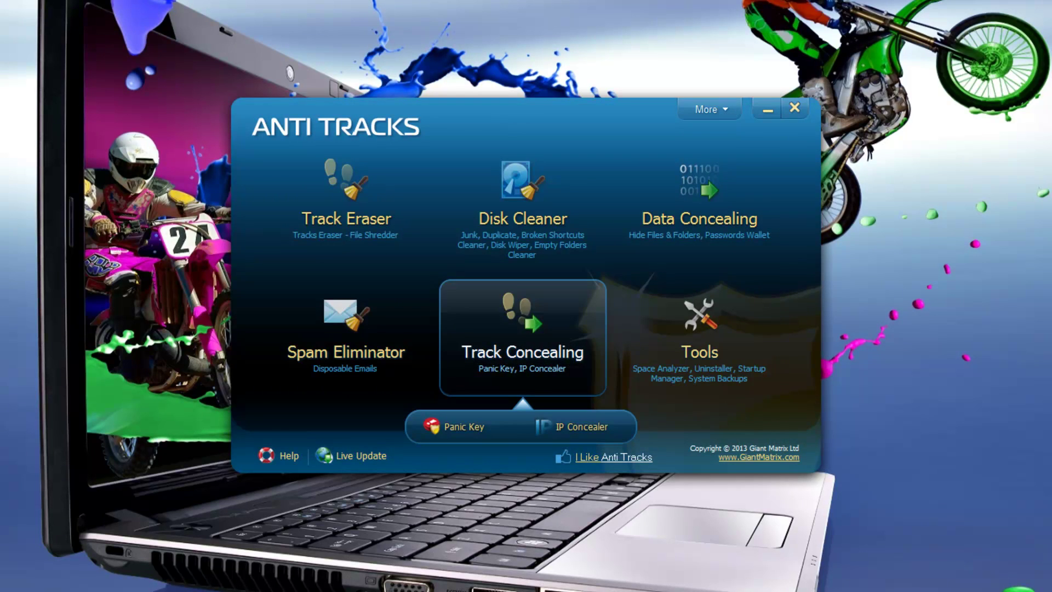
click(455, 426)
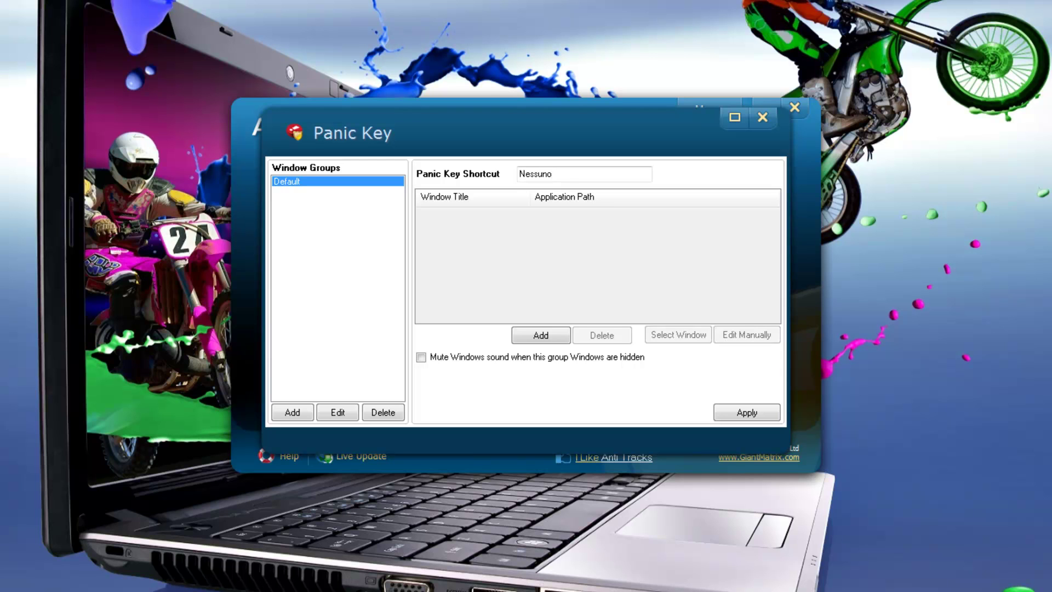
click(762, 117)
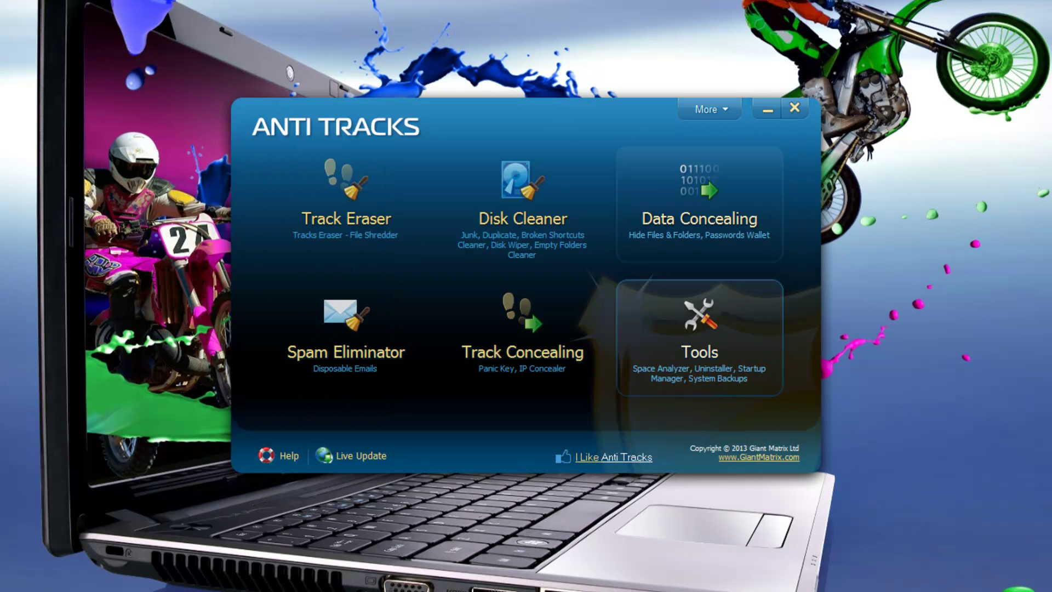
Try to open the IP Concealer from Track Concealing and dismiss the notice
click(523, 338)
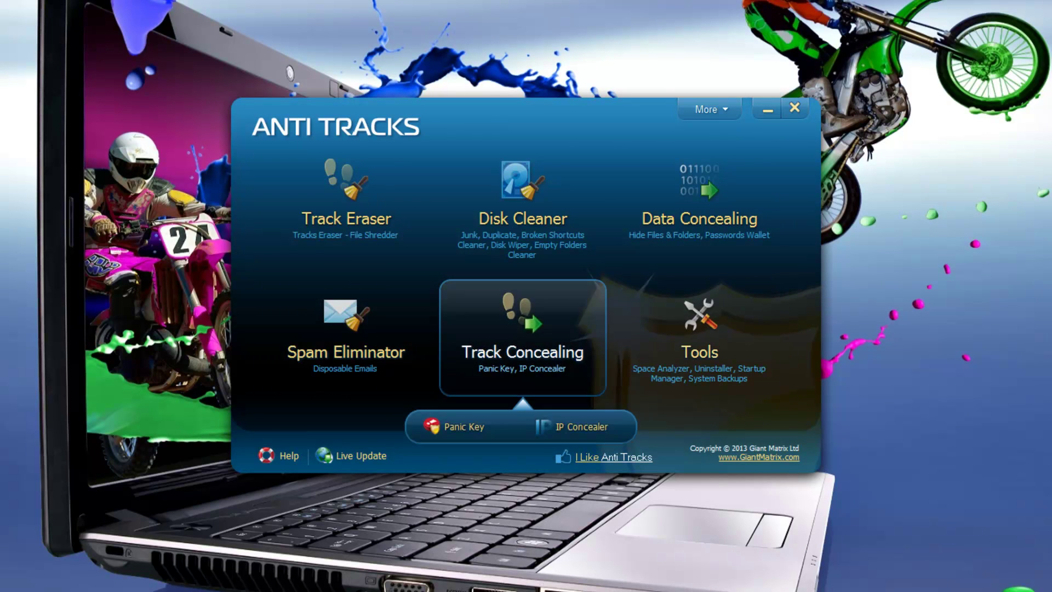
click(572, 426)
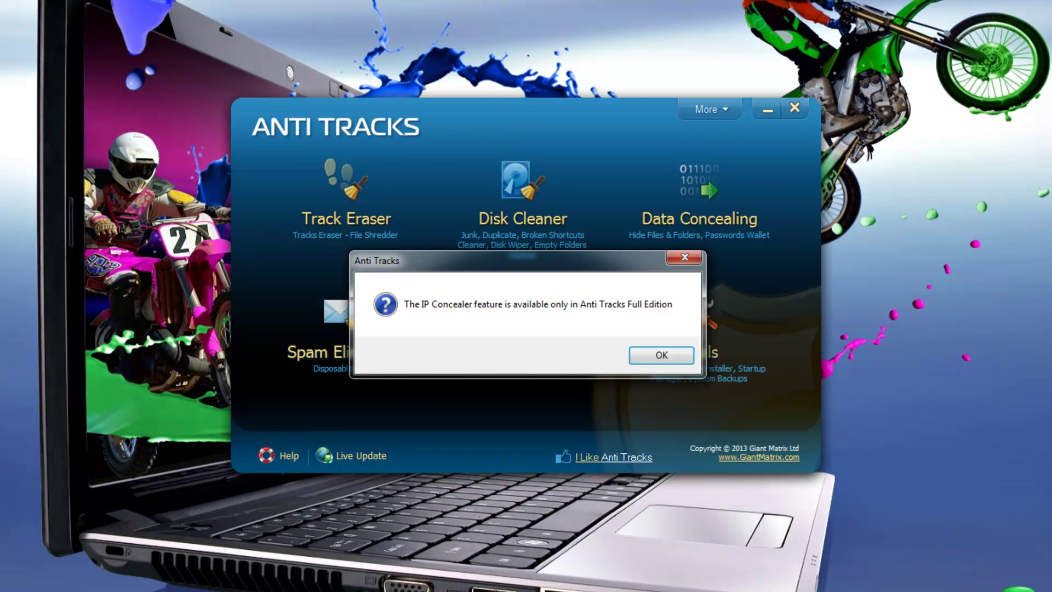
click(661, 355)
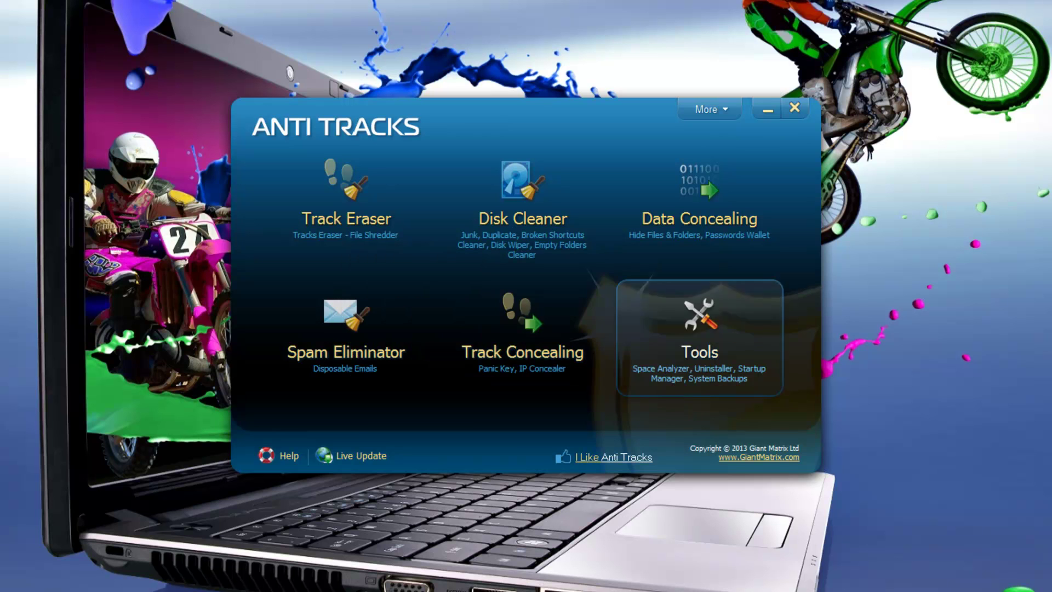
Open the Space Analyzer from Tools and analyze the space used on the local disk (C:)
click(699, 337)
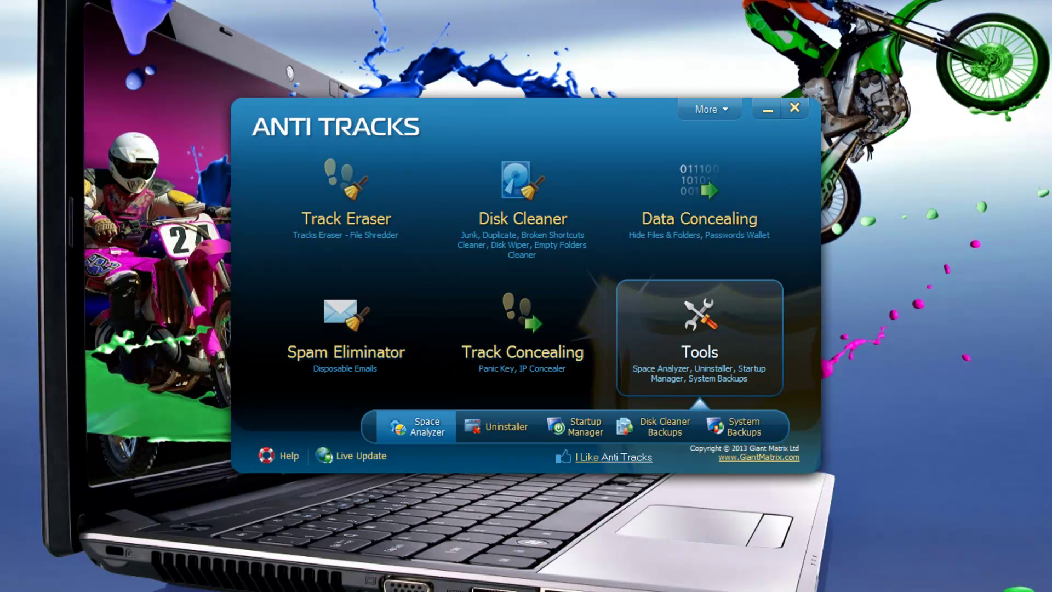
click(421, 426)
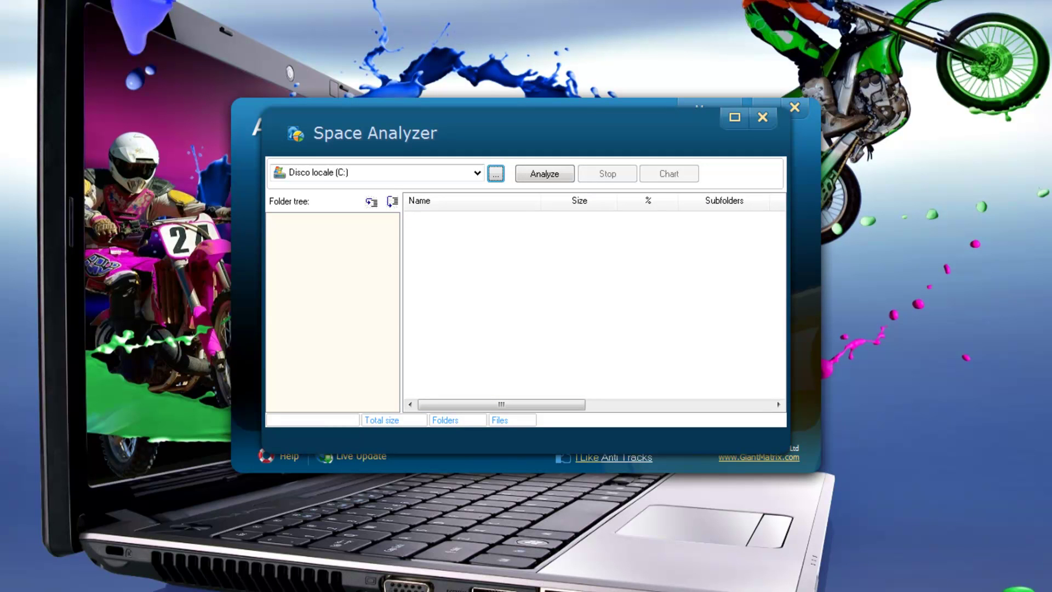
click(544, 173)
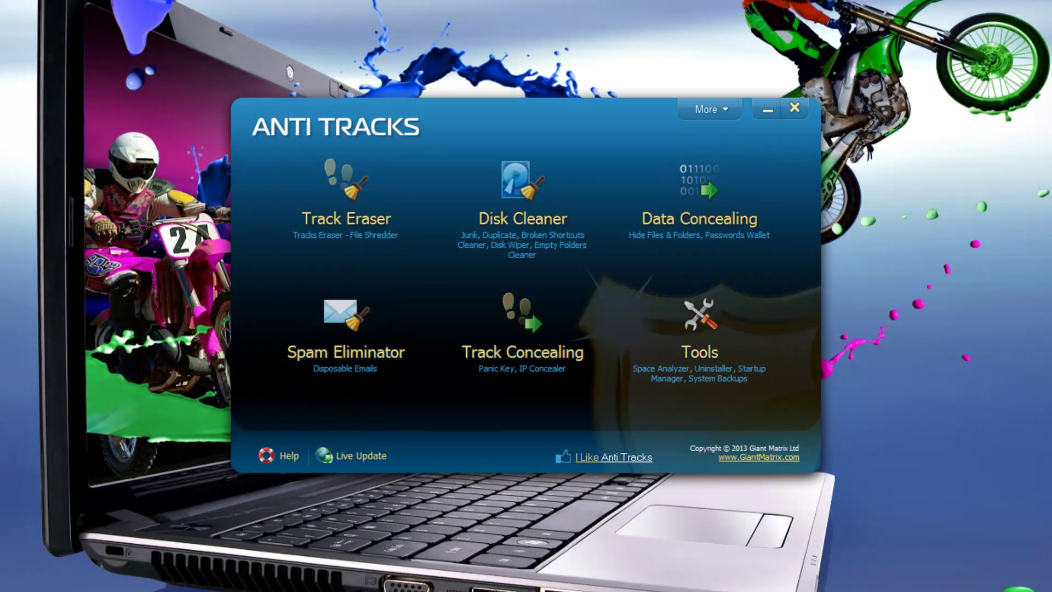
Open the Uninstaller from Tools, look through the installed programs, select Adobe Flash Player 11 ActiveX, and close it without removing anything
click(699, 338)
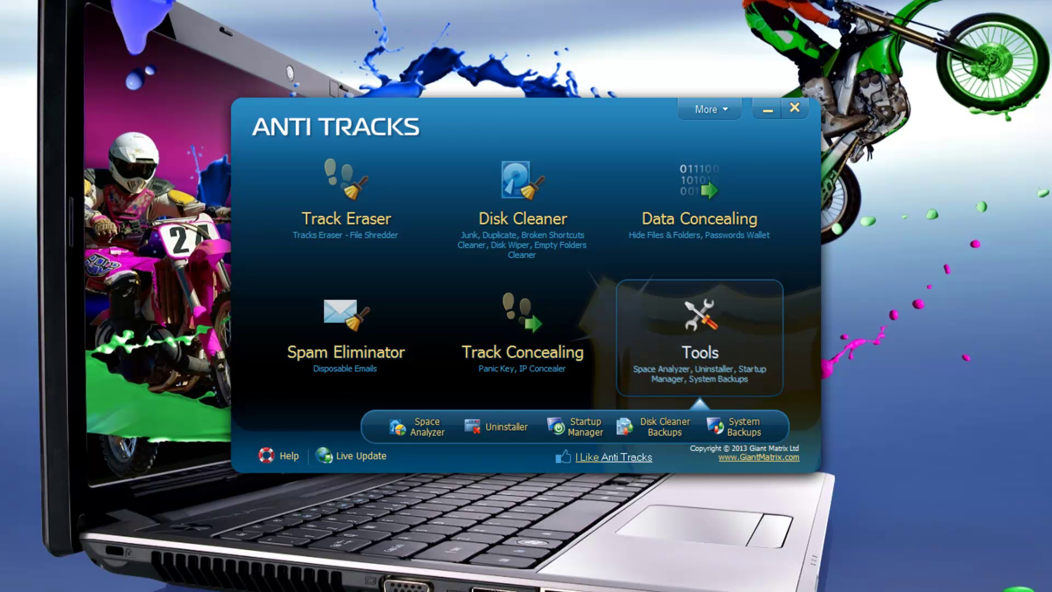
click(496, 426)
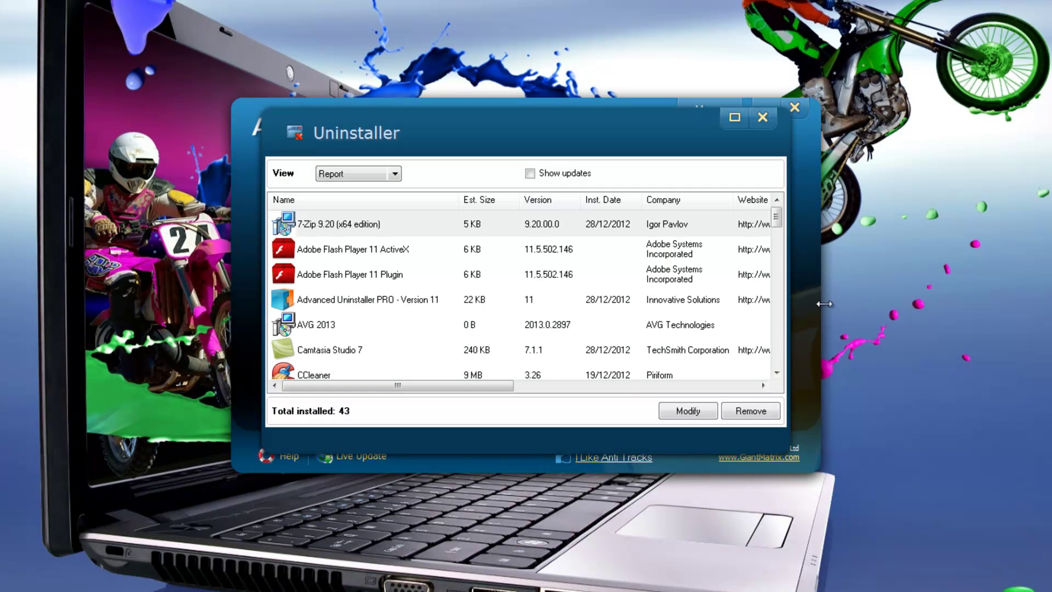
scroll(526, 295, down, 7)
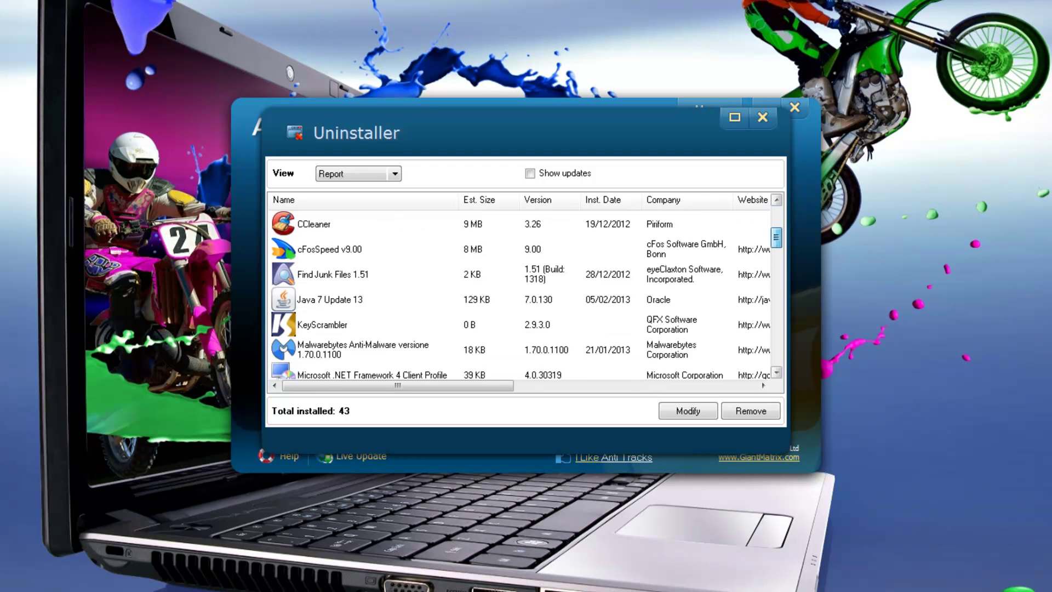
scroll(526, 295, up, 7)
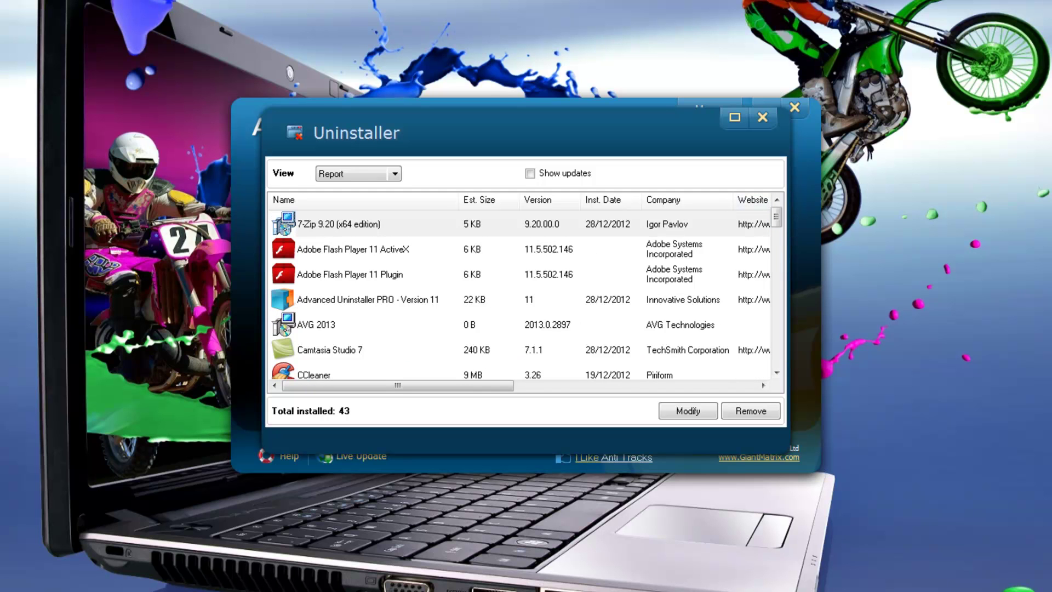
click(353, 249)
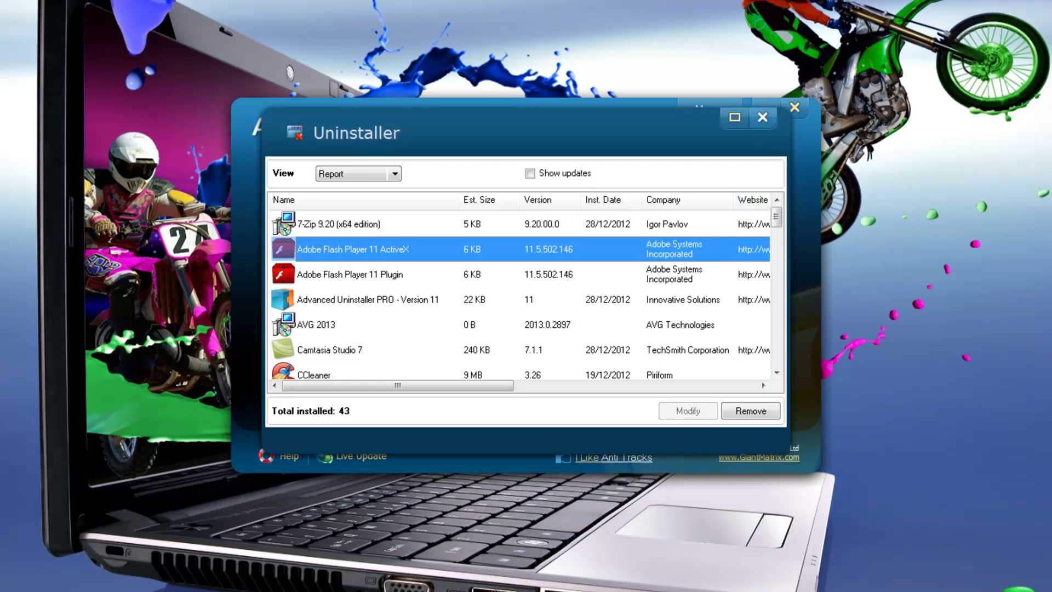
click(762, 117)
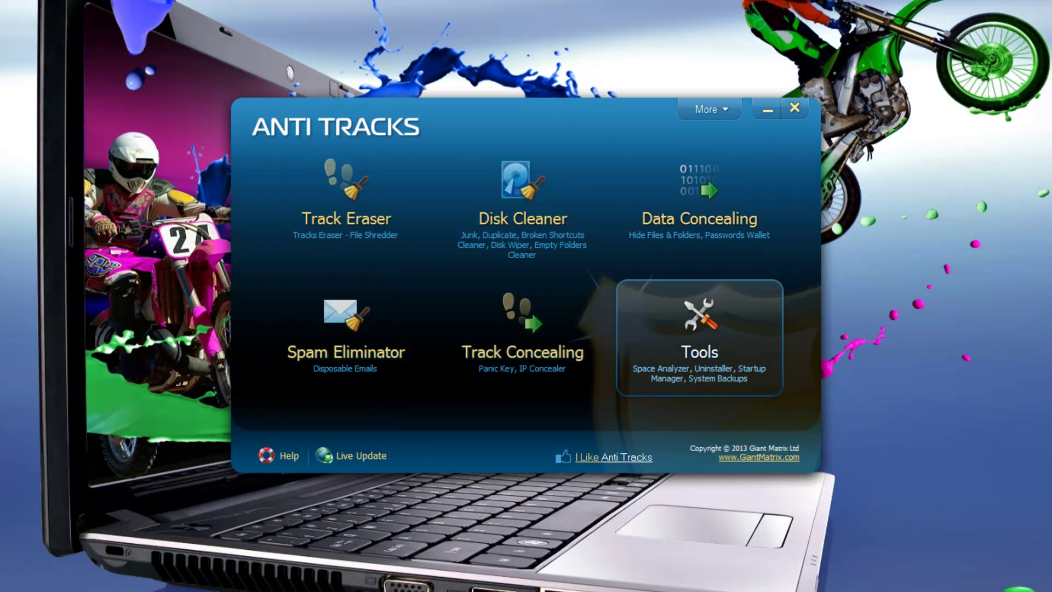
View the Startup Manager's program list and the Disk Cleaner Backups list from Tools, closing each without making changes
click(575, 426)
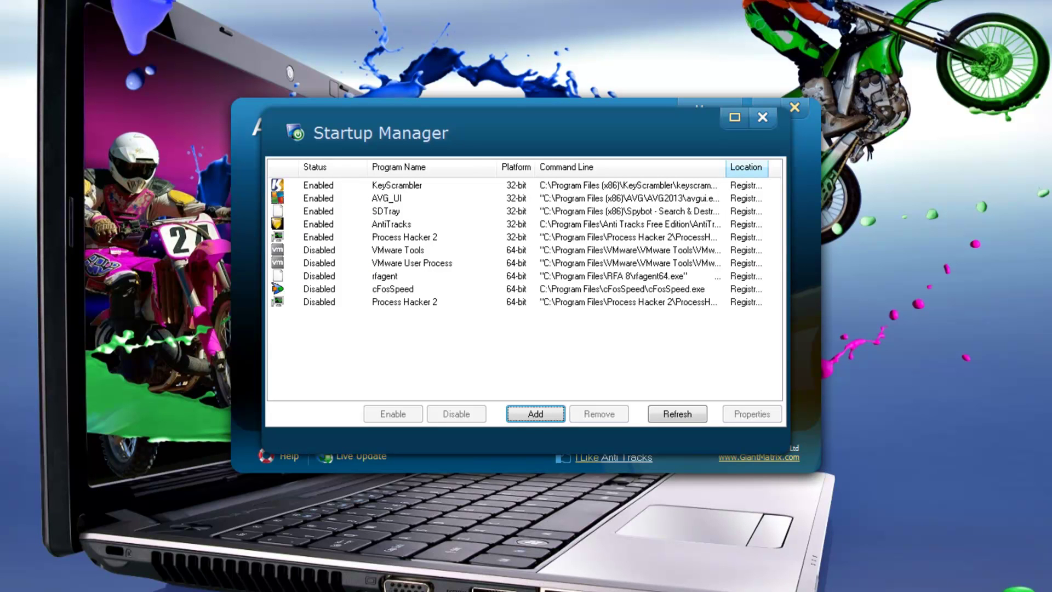
click(762, 116)
click(700, 338)
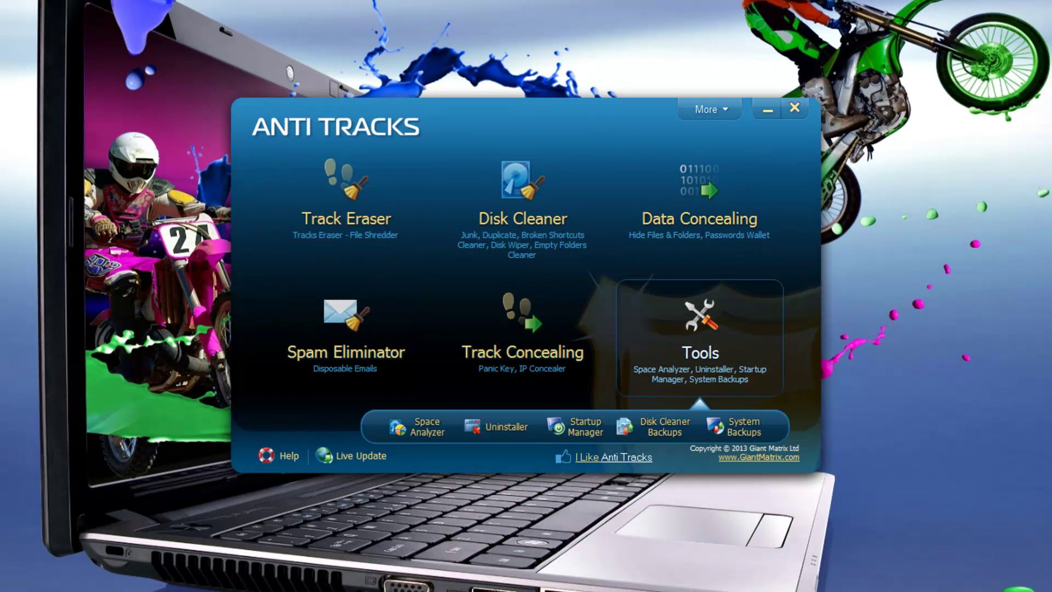
click(664, 426)
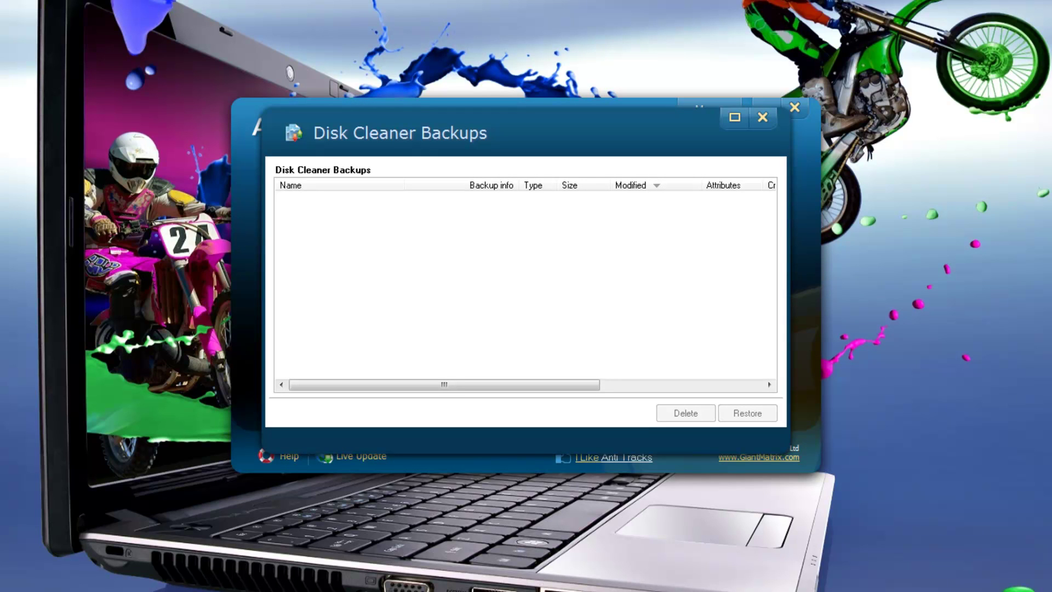
click(762, 117)
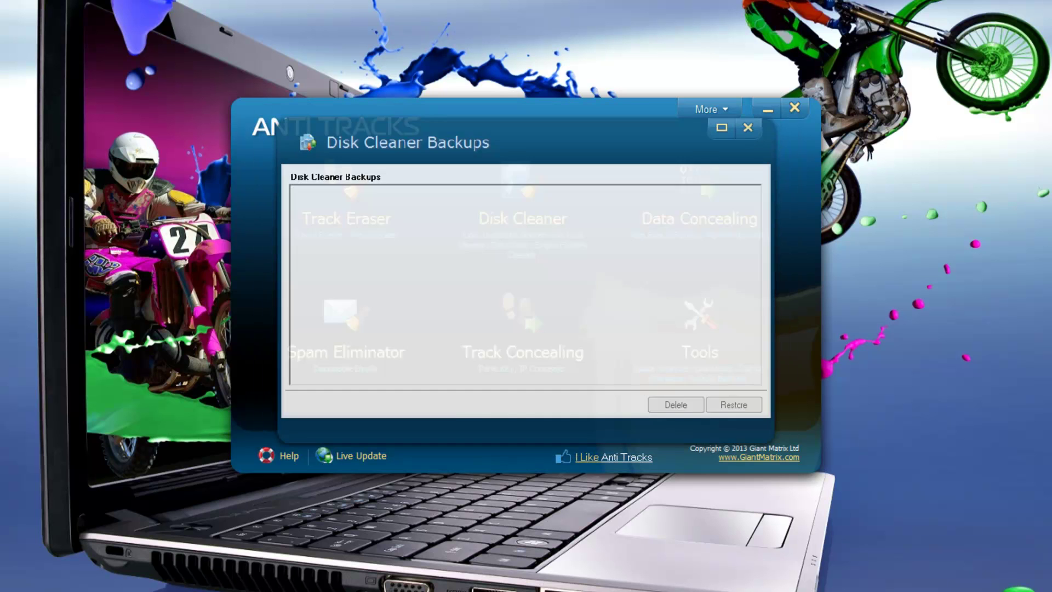
Open System Backups from Tools, examine the listed restore points, close it without changes, and exit Anti Tracks
click(699, 337)
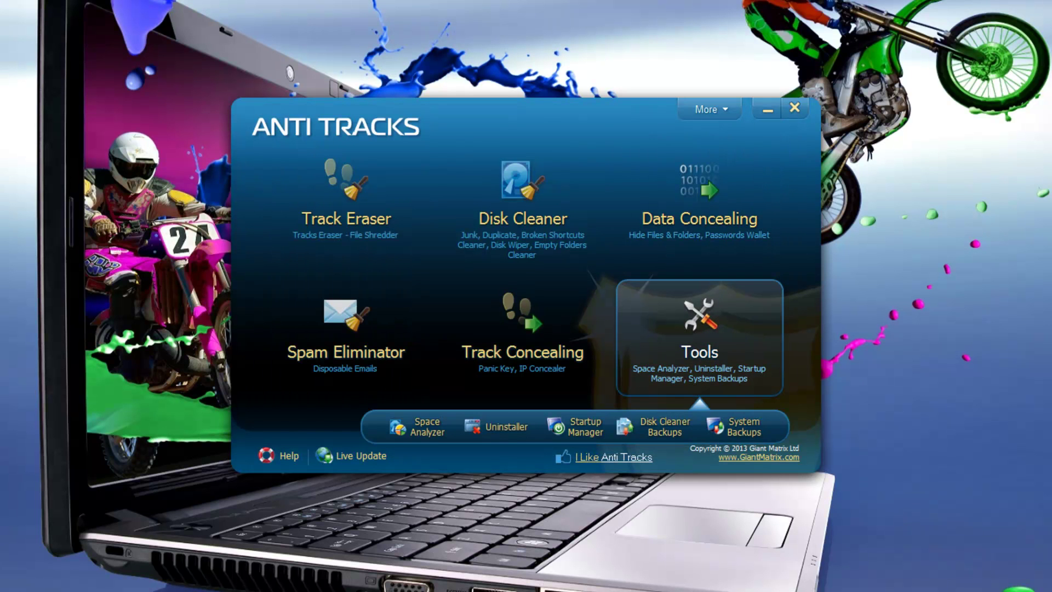
click(733, 426)
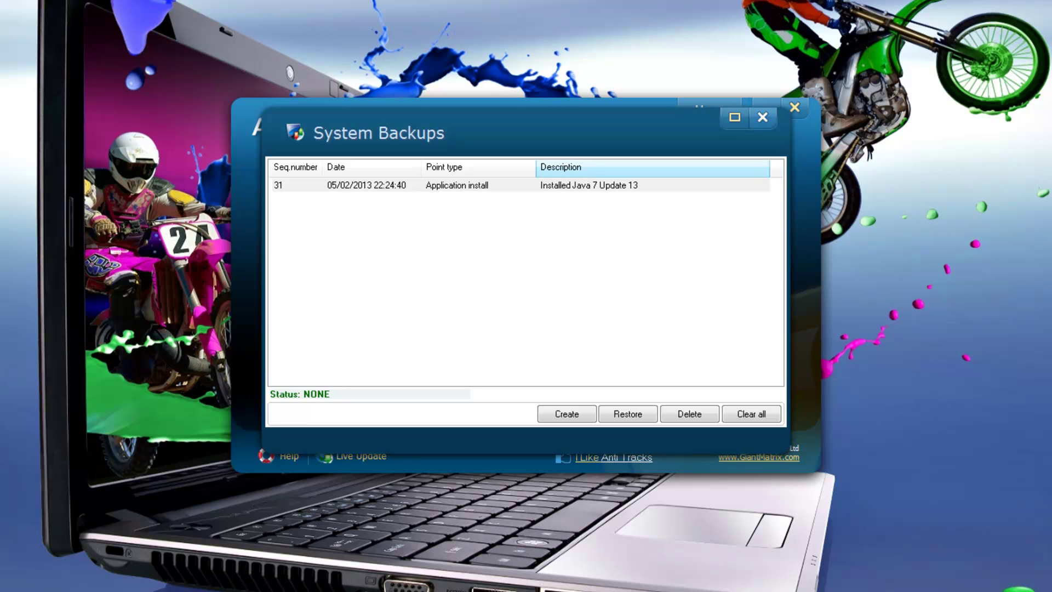
click(762, 117)
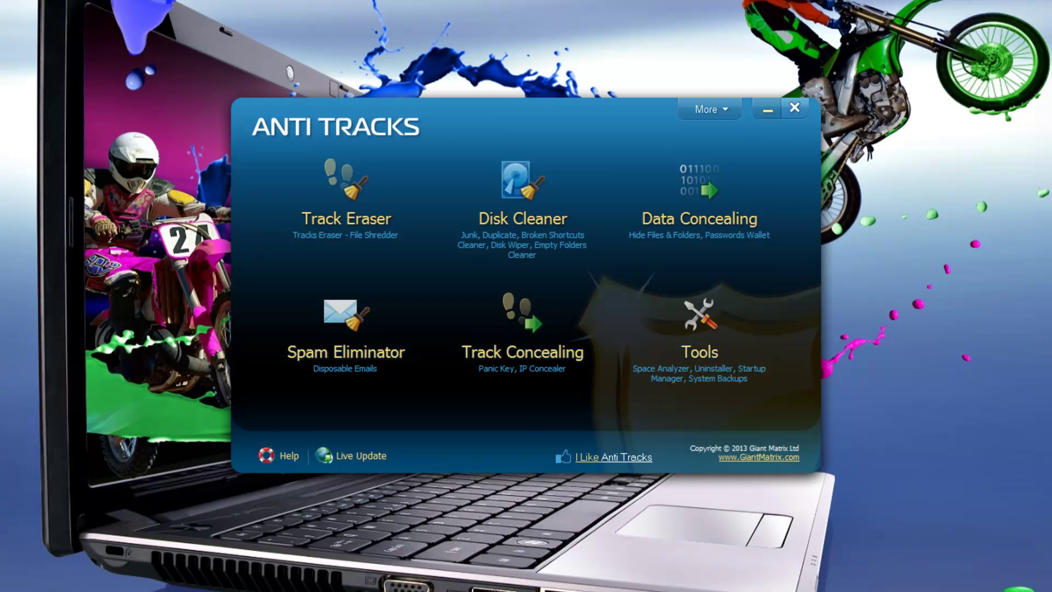
click(794, 107)
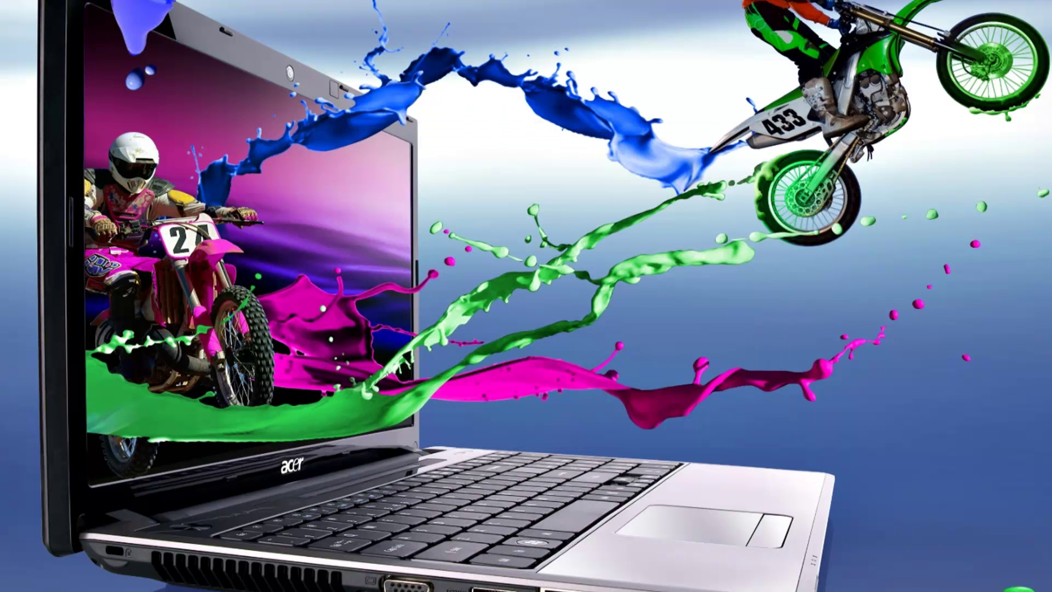